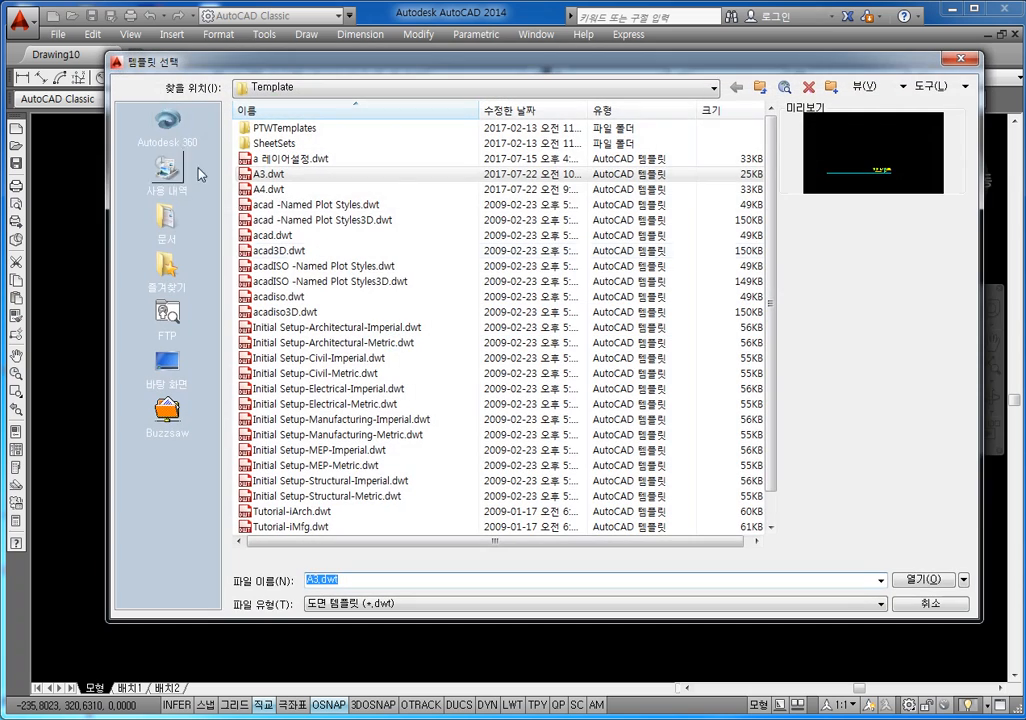
Step: Create a new drawing from the A3.dwt template
left_click(915, 580)
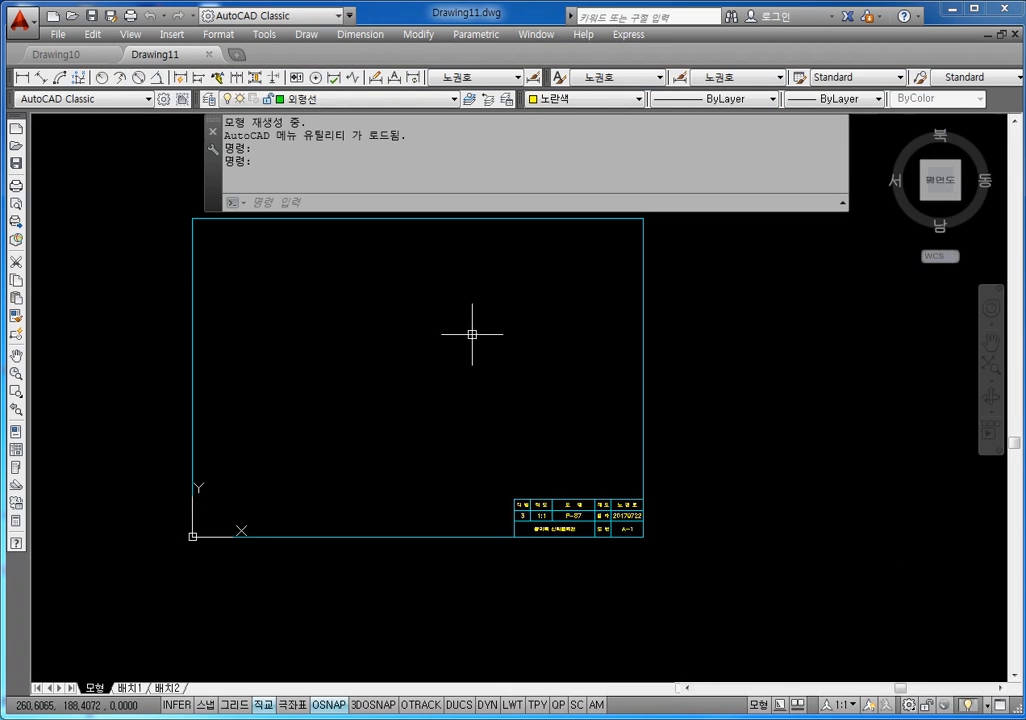
middle_click_drag(446, 316, 533, 340)
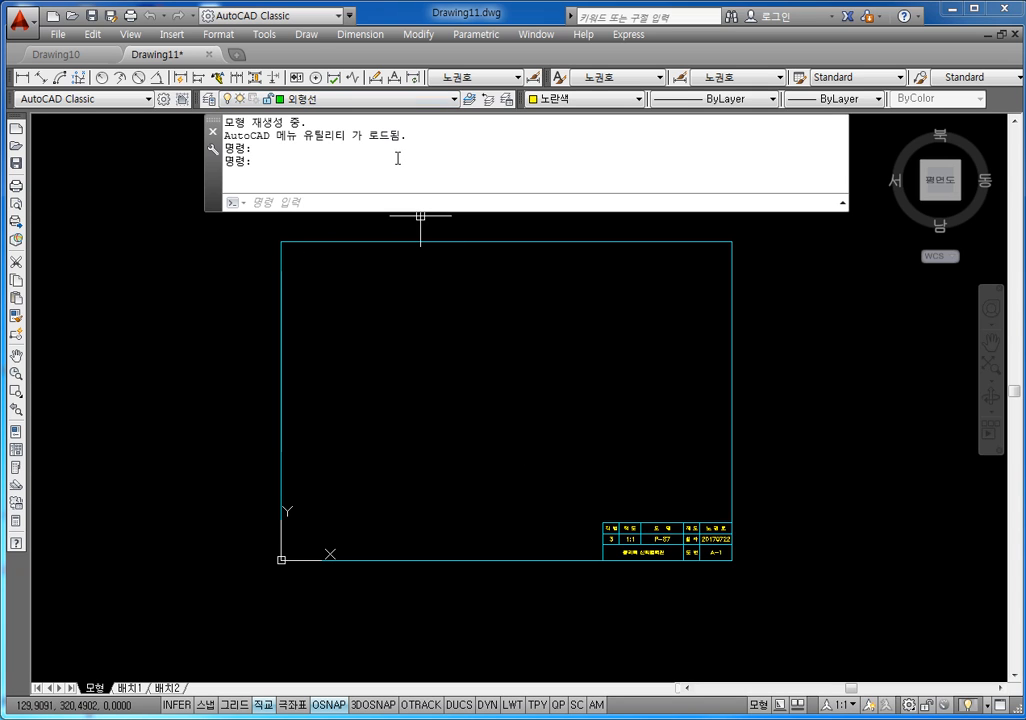
Step: Inspect the new drawing's layer list, dimension styles and title block
left_click(320, 99)
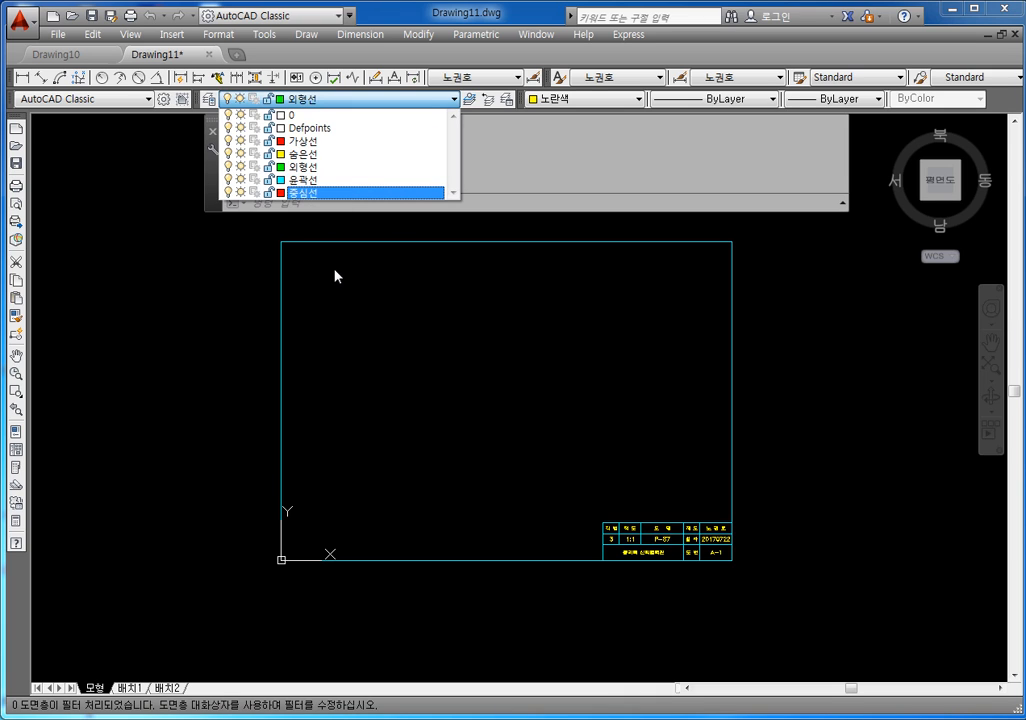
key("Escape")
key("Escape")
type("D")
key("Return")
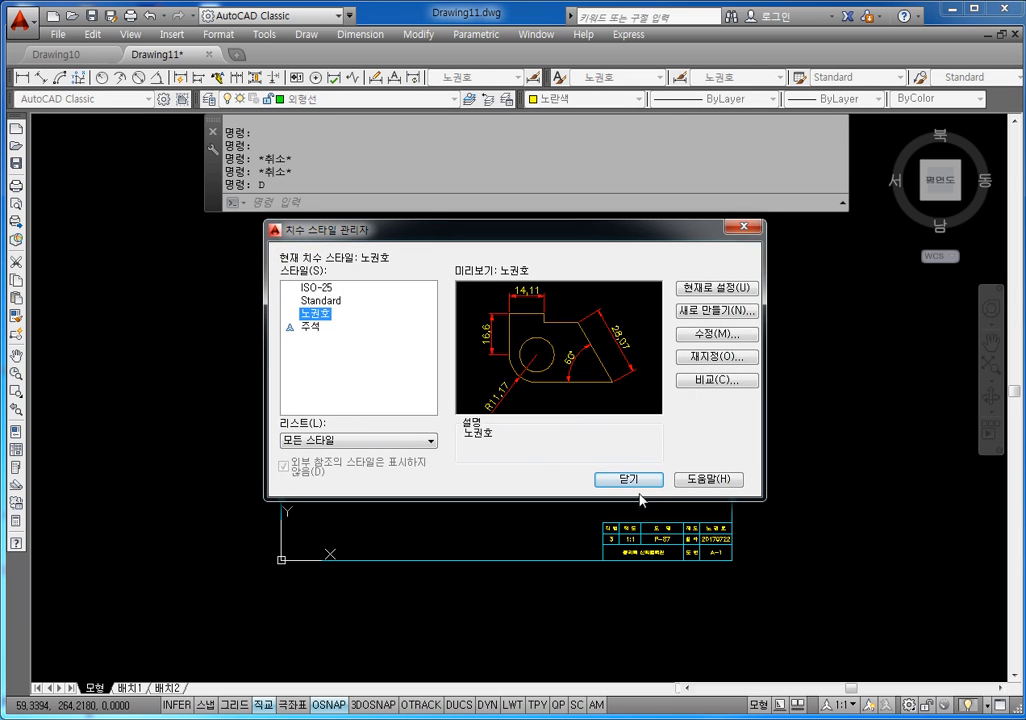
left_click(634, 481)
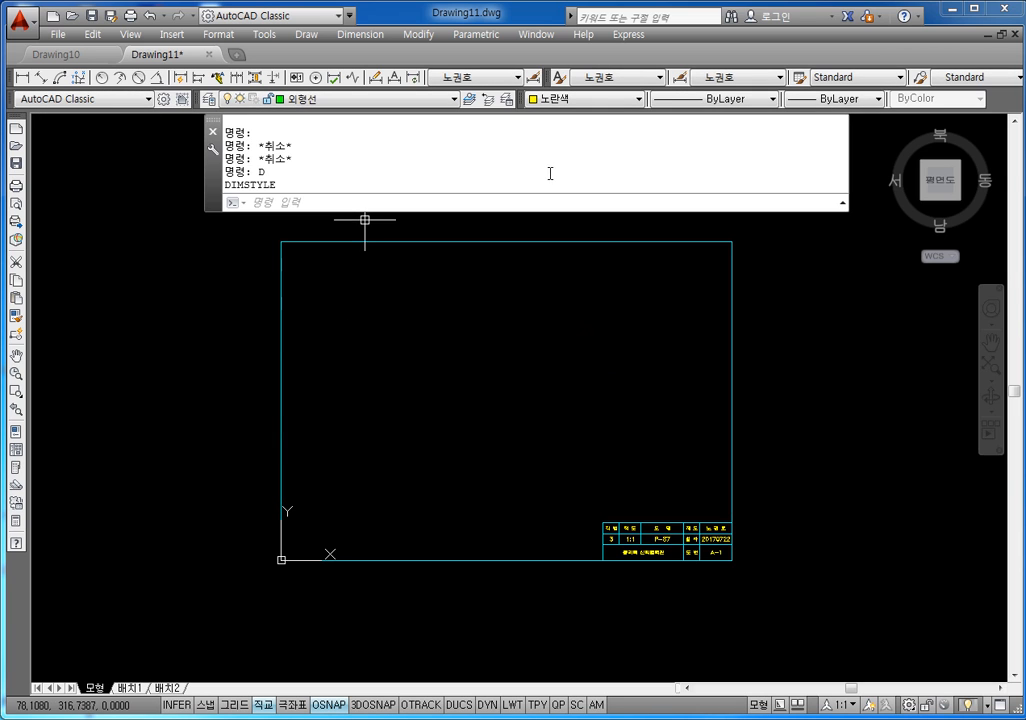
scroll(667, 555, "up", 4)
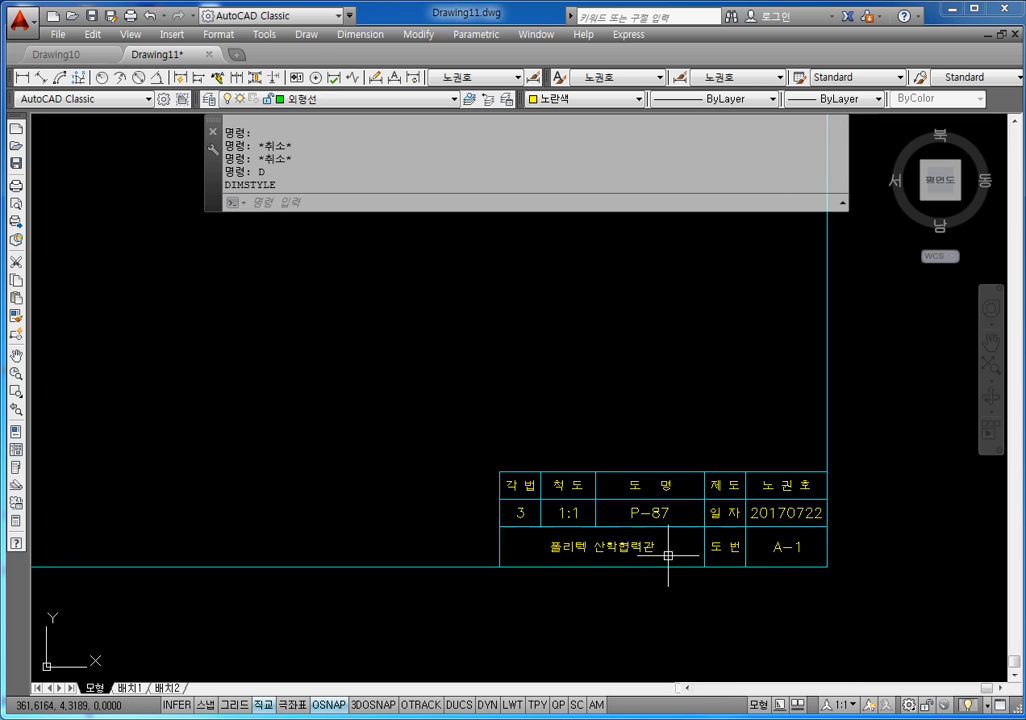
scroll(668, 545, "down", 3)
middle_click_drag(616, 442, 618, 465)
scroll(620, 464, "up", 1)
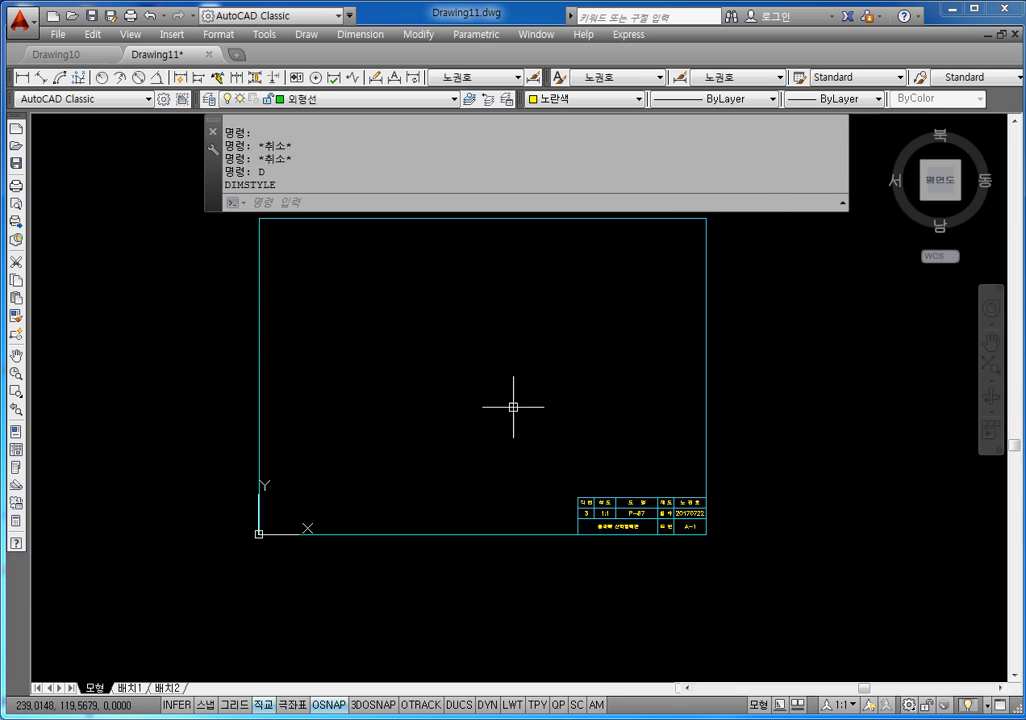
middle_click_drag(602, 378, 610, 406)
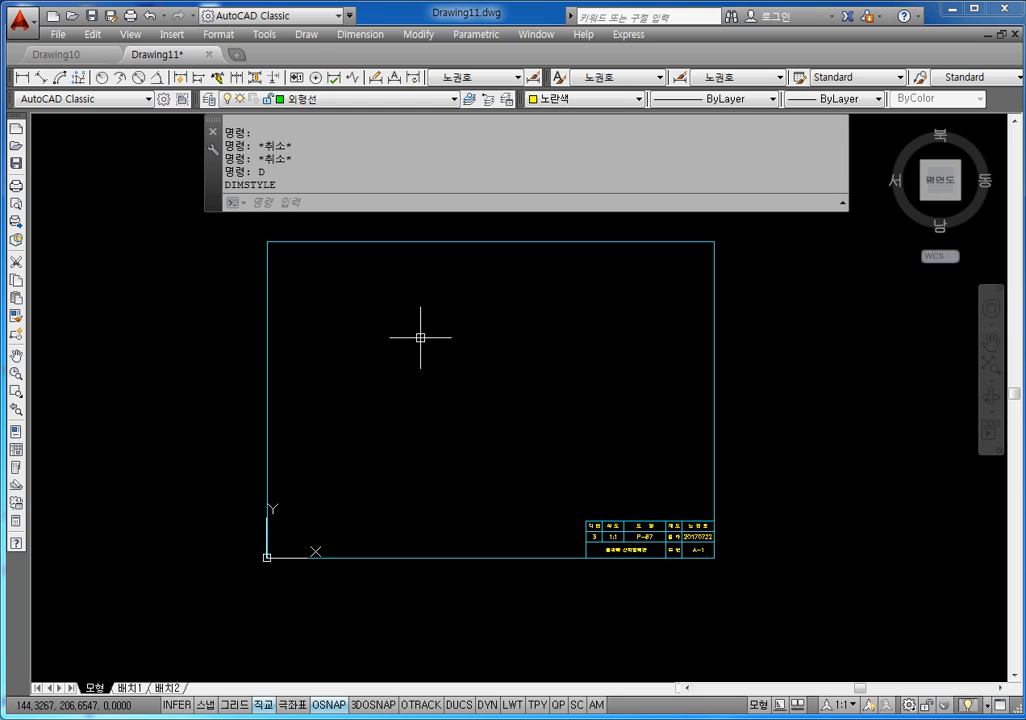
Step: Set the snap grid style to isometric with a vertical spacing of 10
key("Escape")
key("Escape")
key("Escape")
key("Escape")
key("Escape")
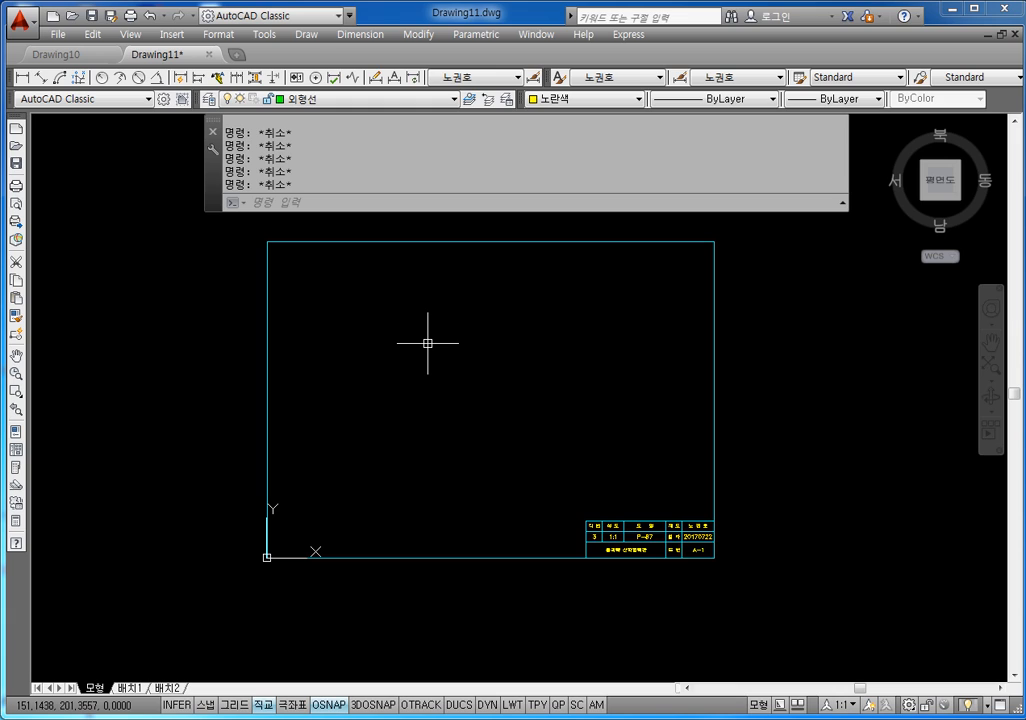
type("SNAP")
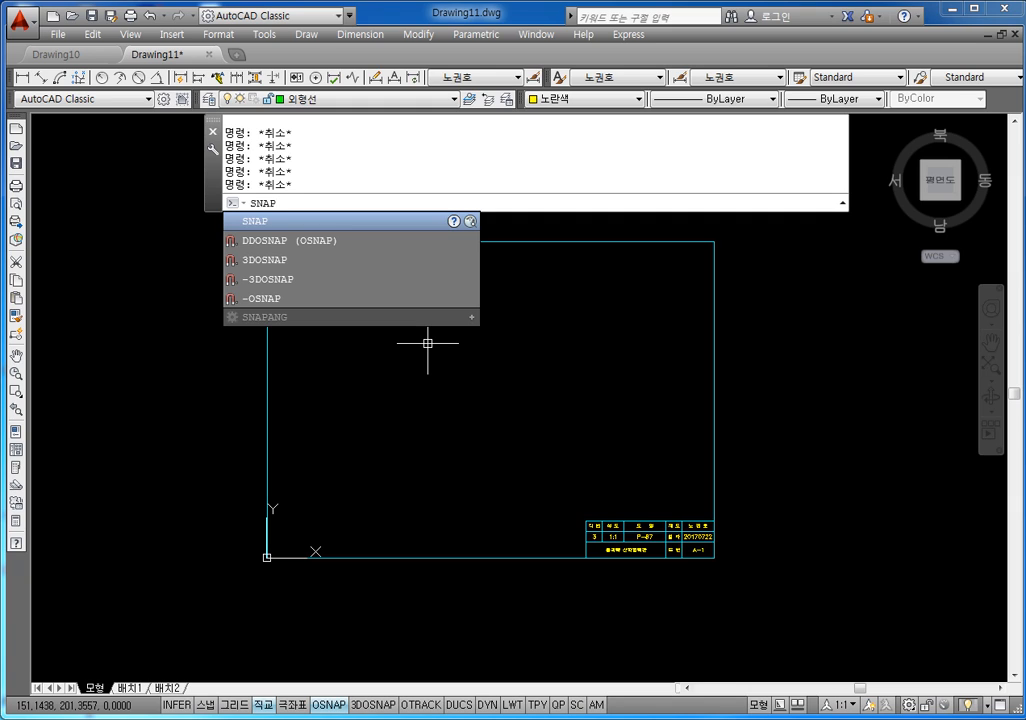
key("Return")
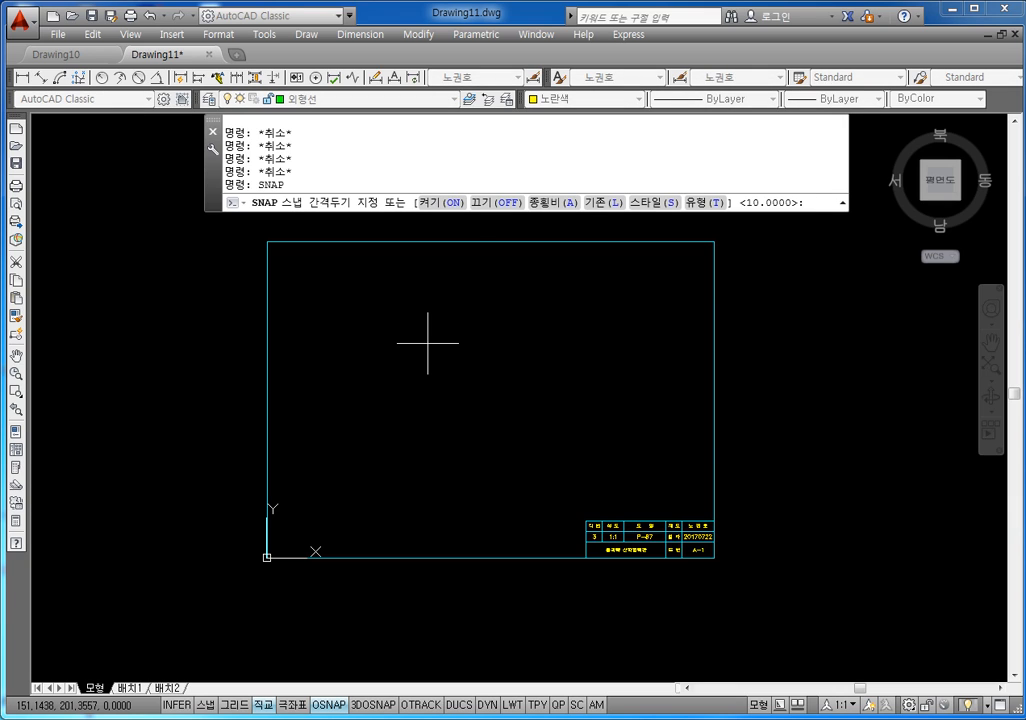
type("S")
key("Return")
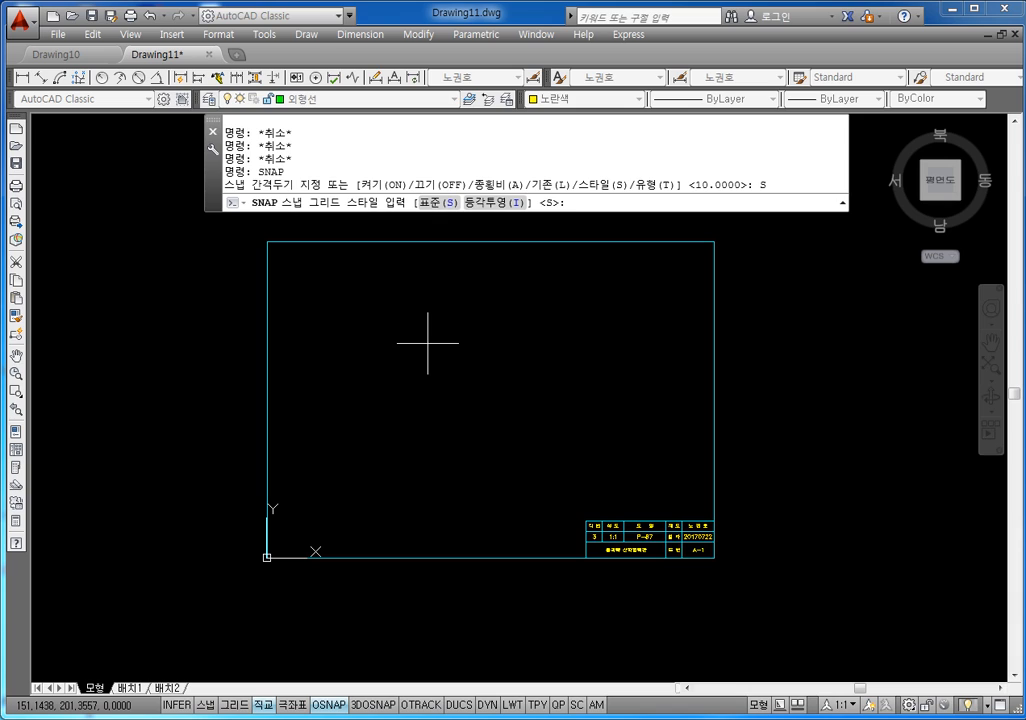
type("I")
key("Return")
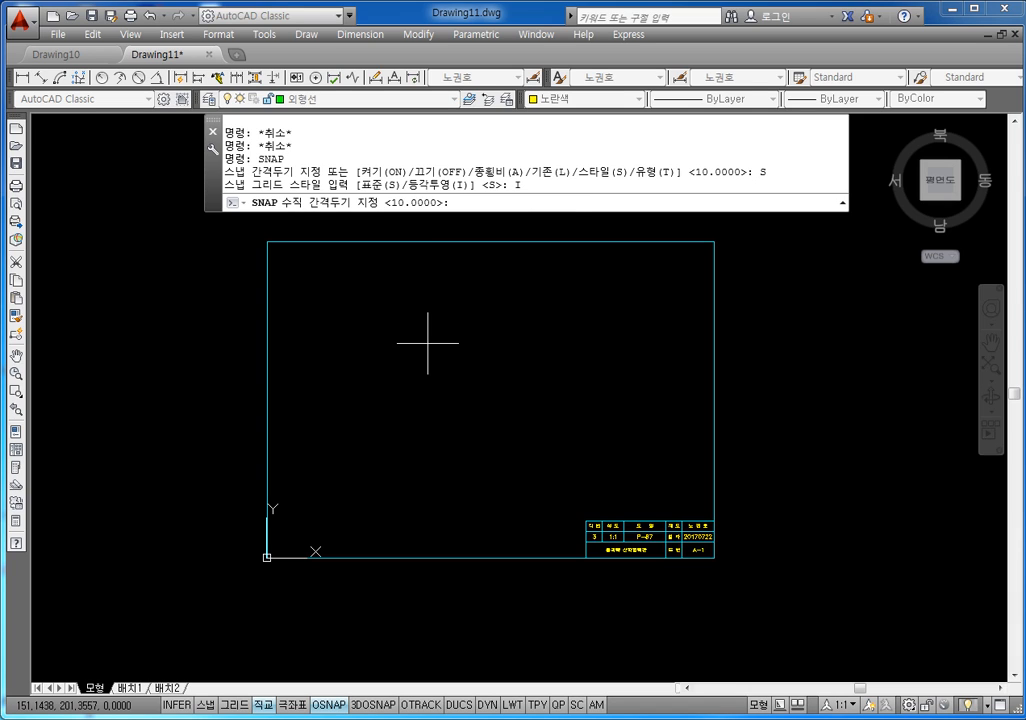
key("Return")
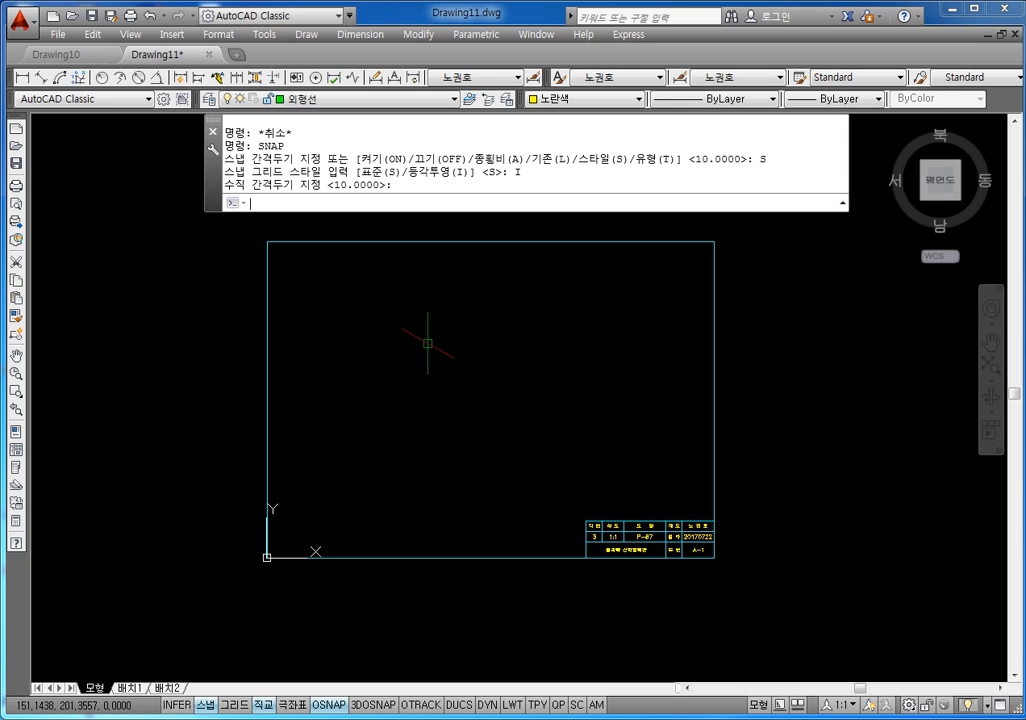
key("Return")
Step: Cycle through the top, right and left isometric planes, ending on the top plane (평면도)
key("F5")
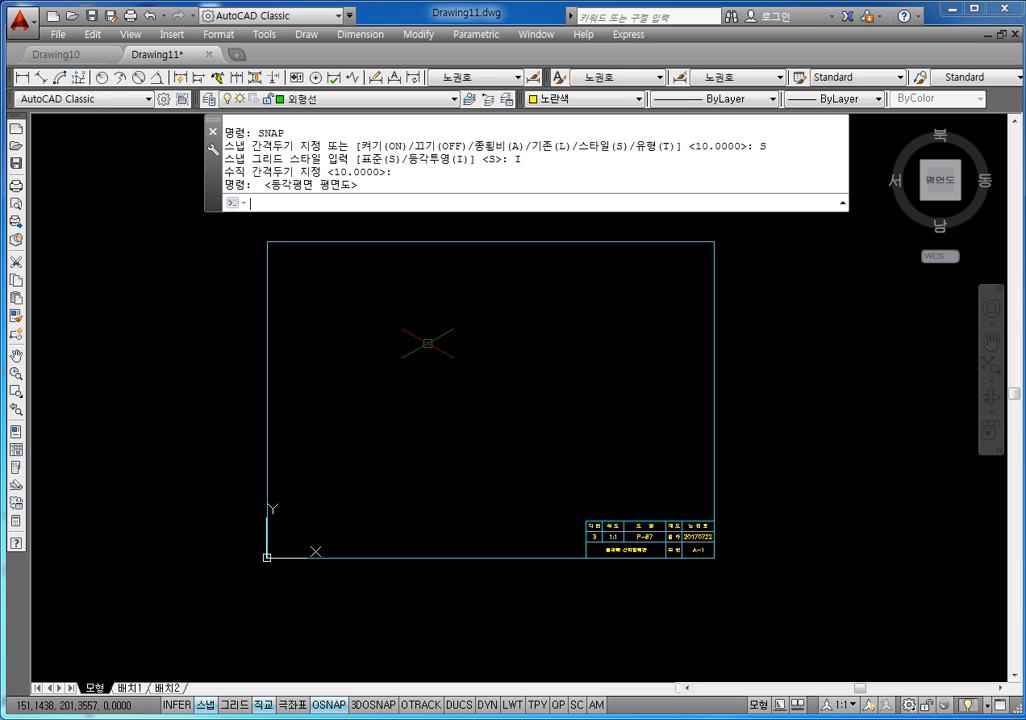
key("F5")
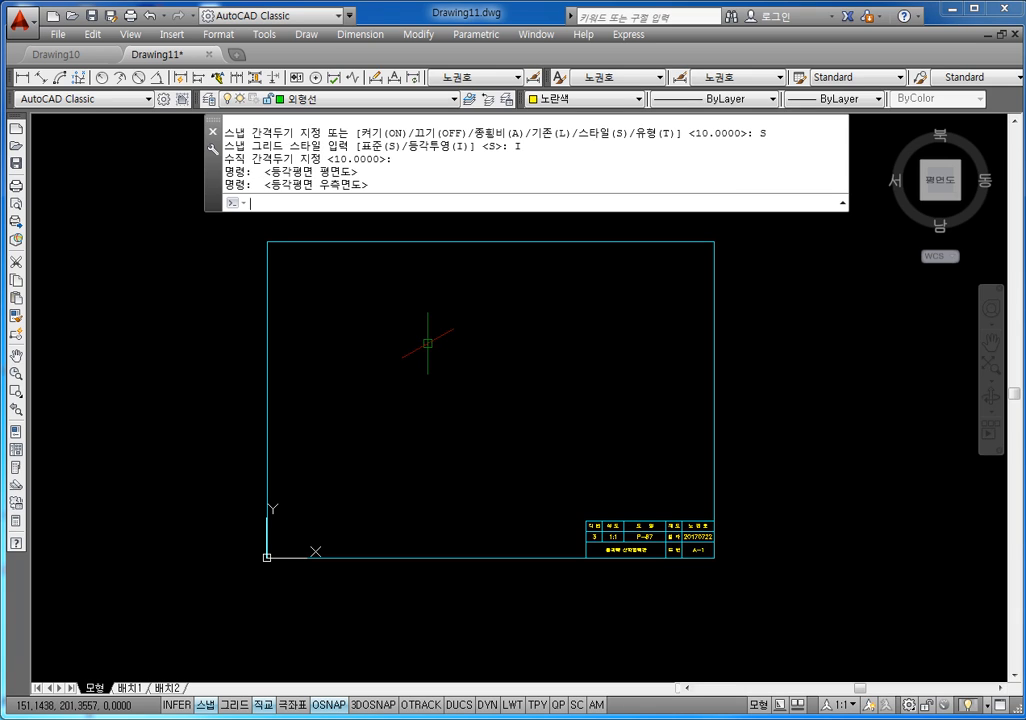
key("F5")
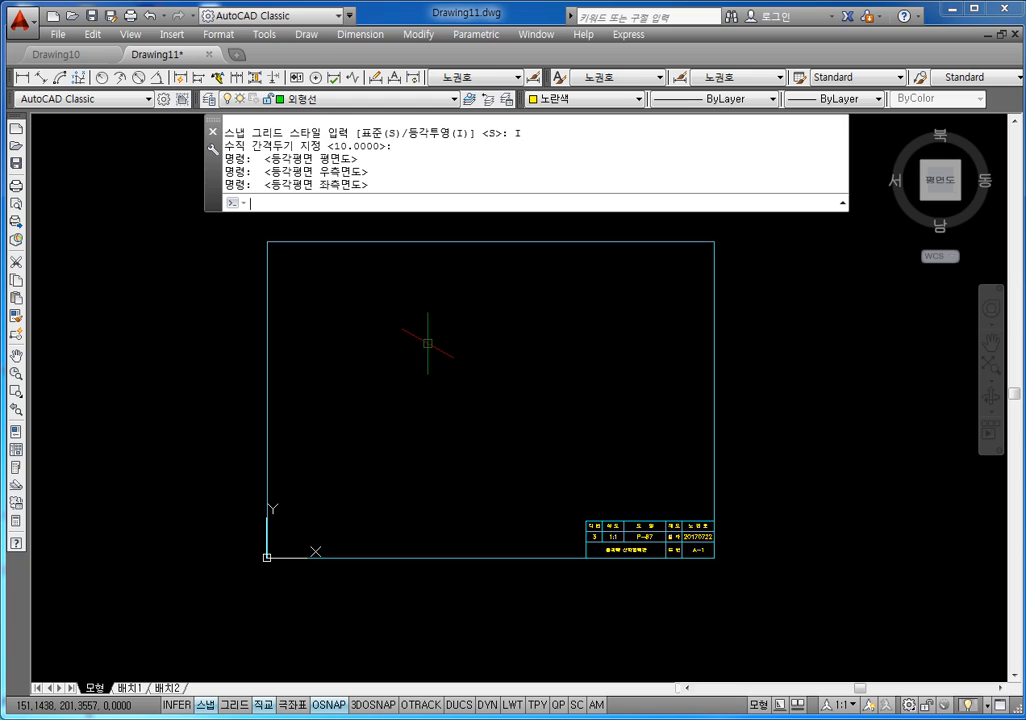
key("F5")
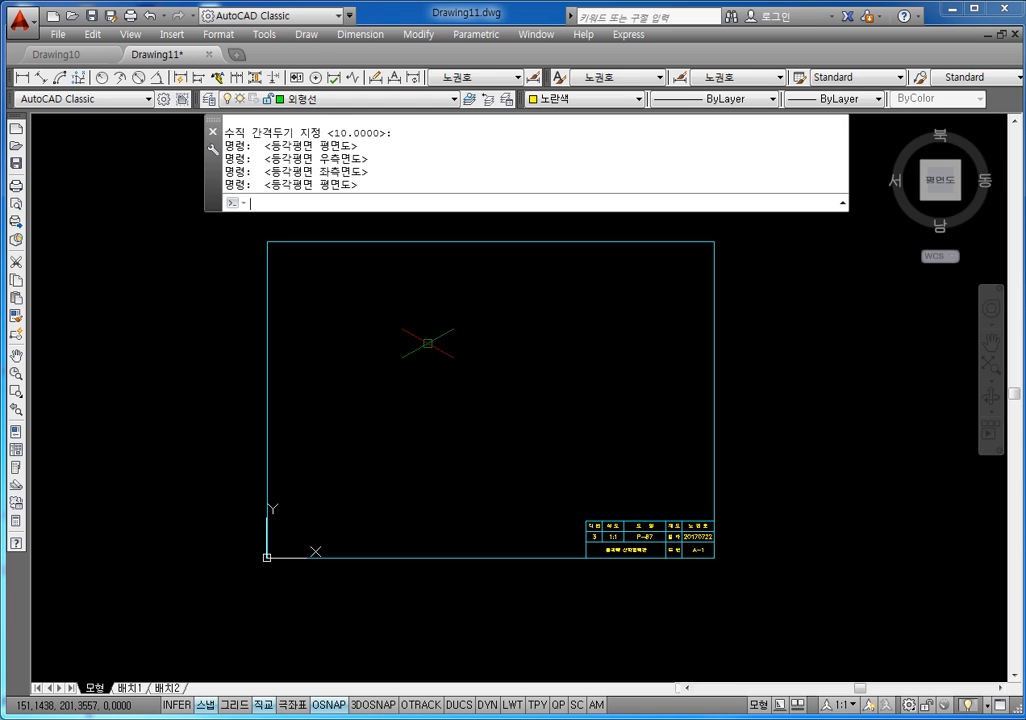
key("F5")
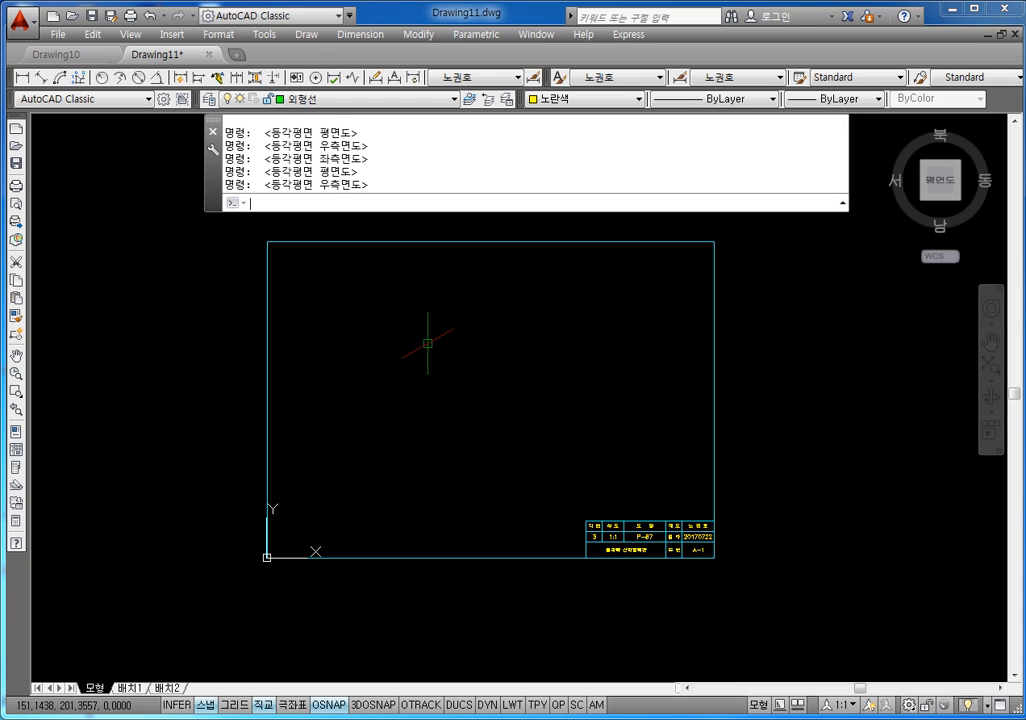
key("F5")
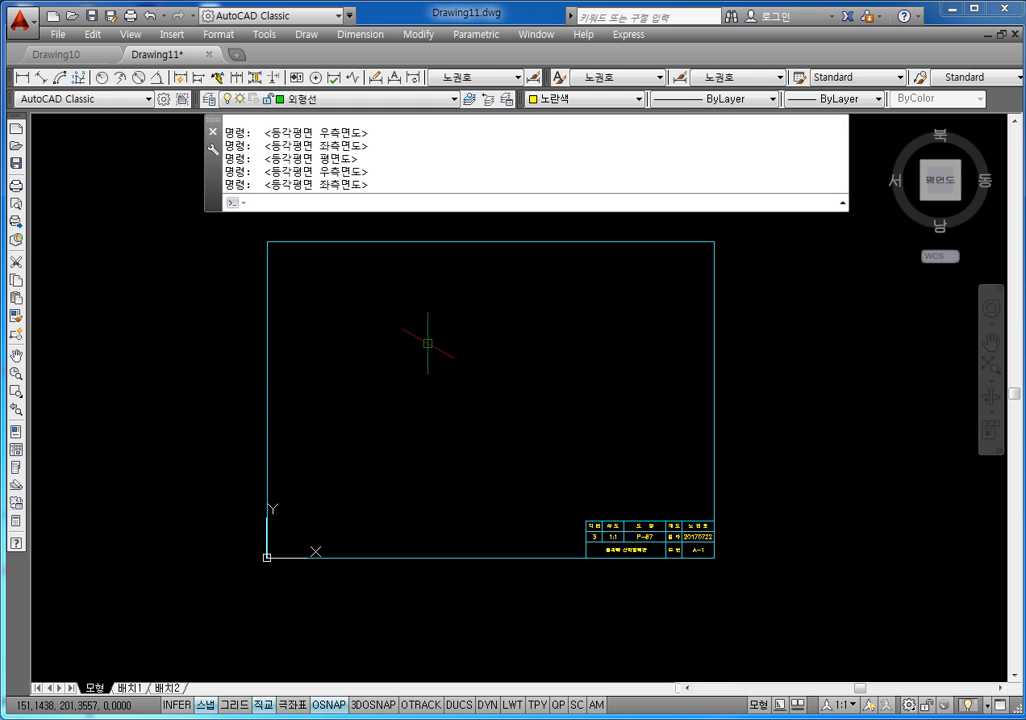
key("F5")
key("F5")
key("F5")
key("F5")
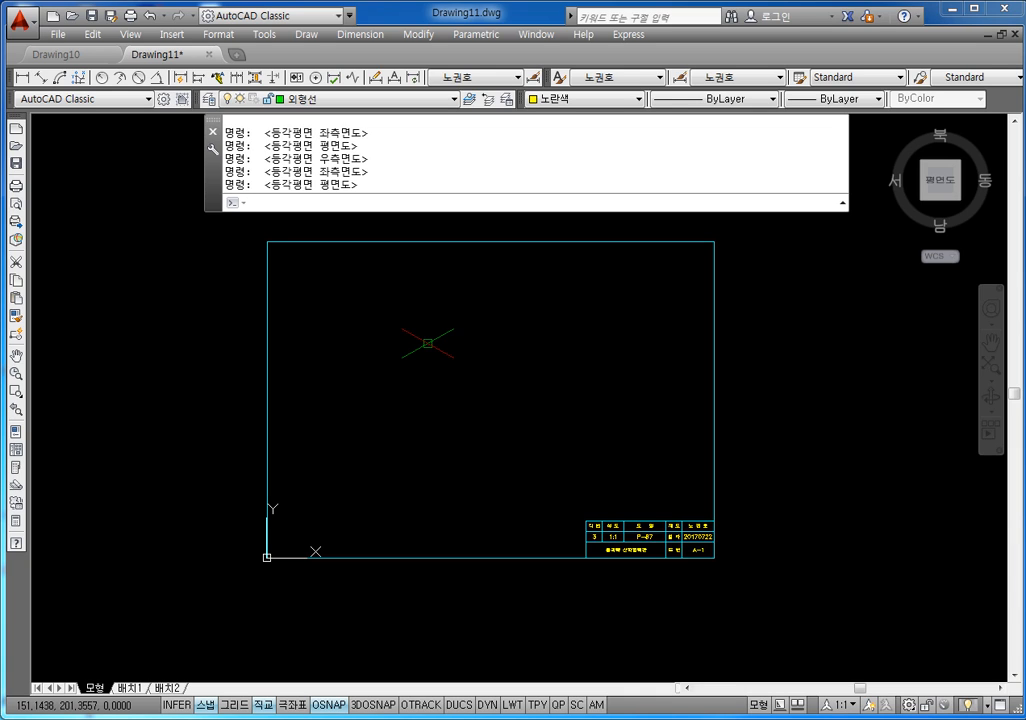
key("Escape")
key("Escape")
type("L")
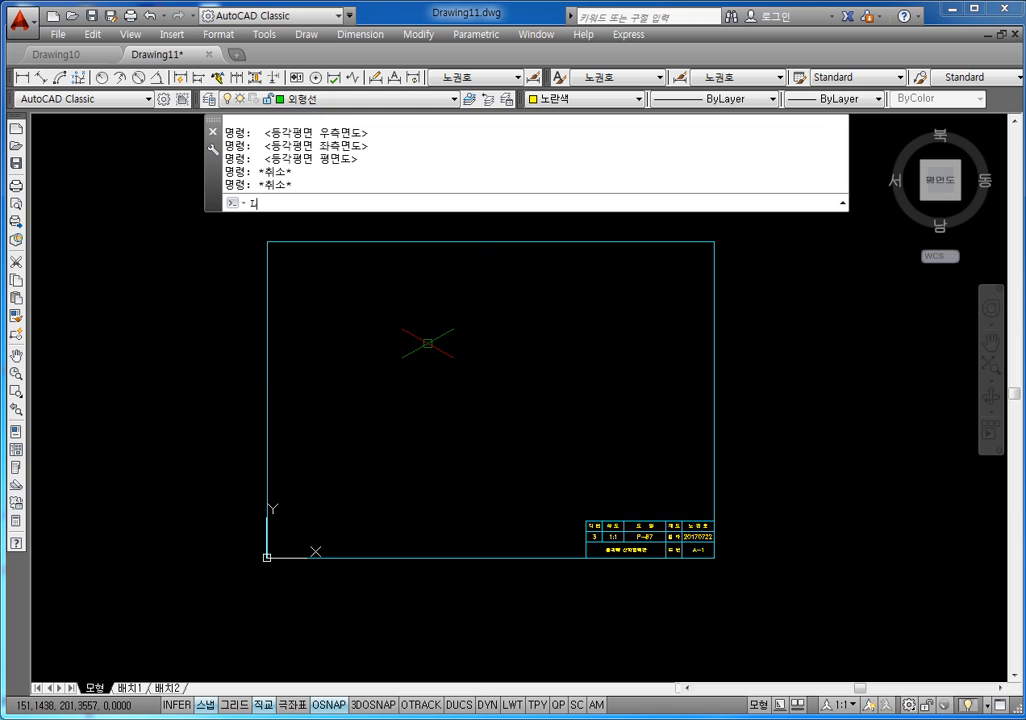
key("Return")
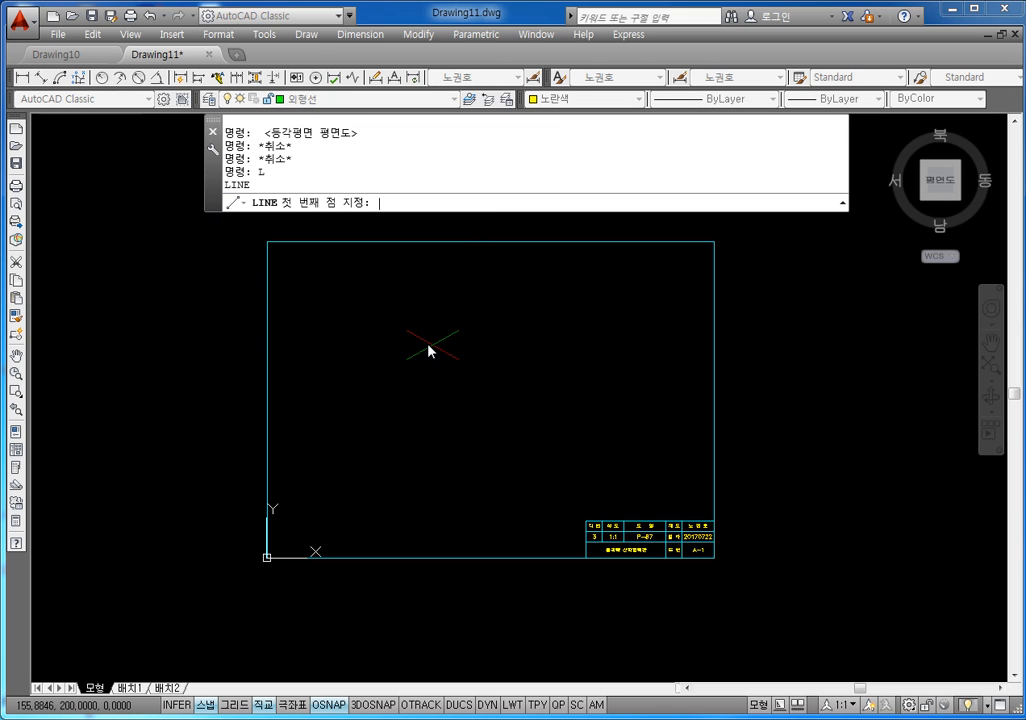
left_click(368, 446)
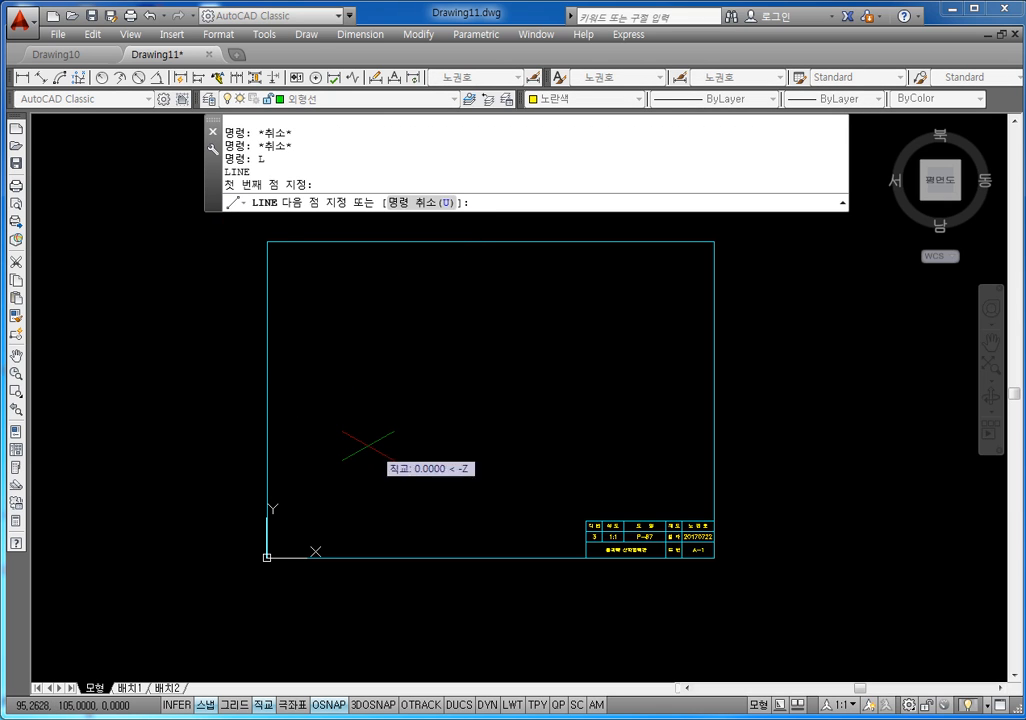
key("Escape")
key("Escape")
Step: Set the current object colour to ByLayer
left_click(562, 99)
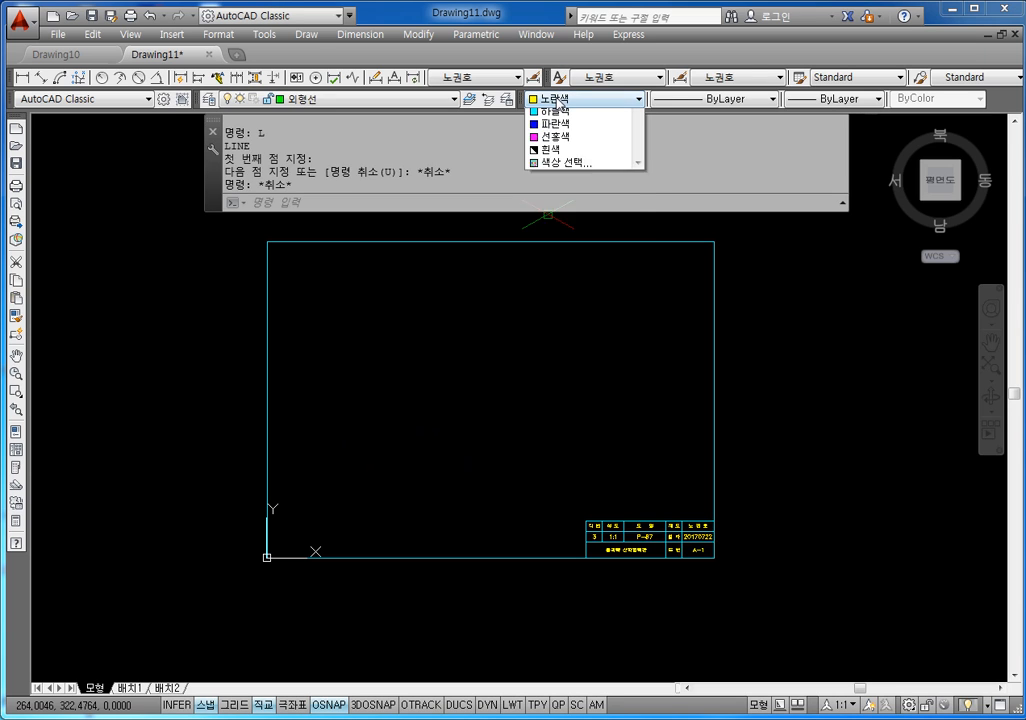
left_click(560, 111)
key("Escape")
key("Escape")
key("Escape")
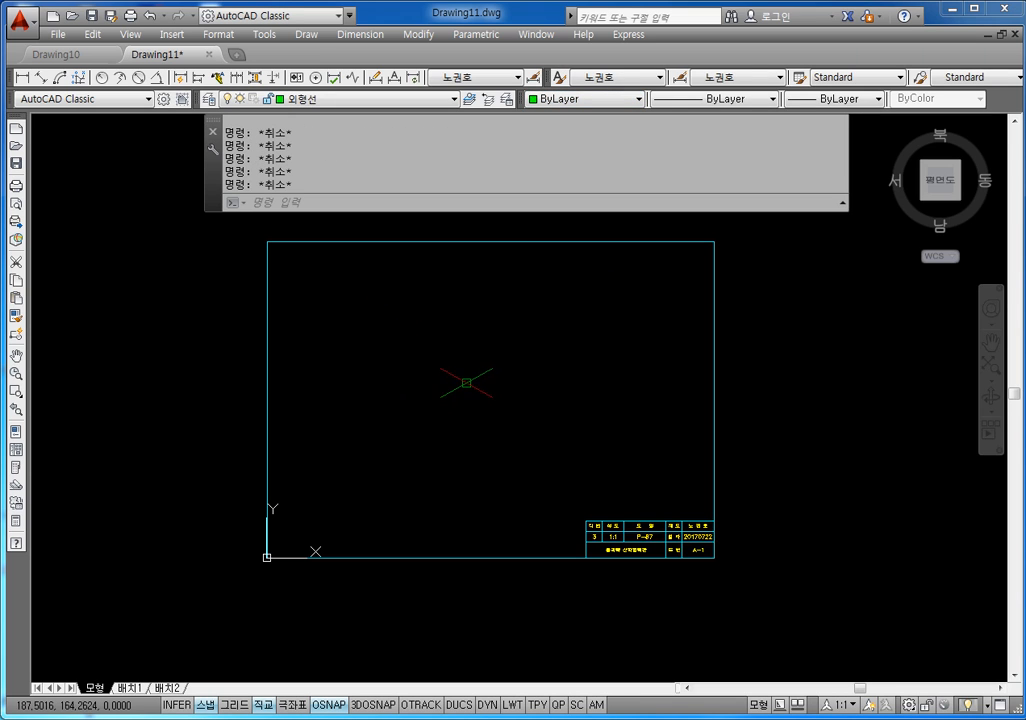
Step: Draw the first base edge as a line 80 long at 30° inside the sheet frame, with grid snap turned off
type("L")
key("Return")
left_click(387, 446)
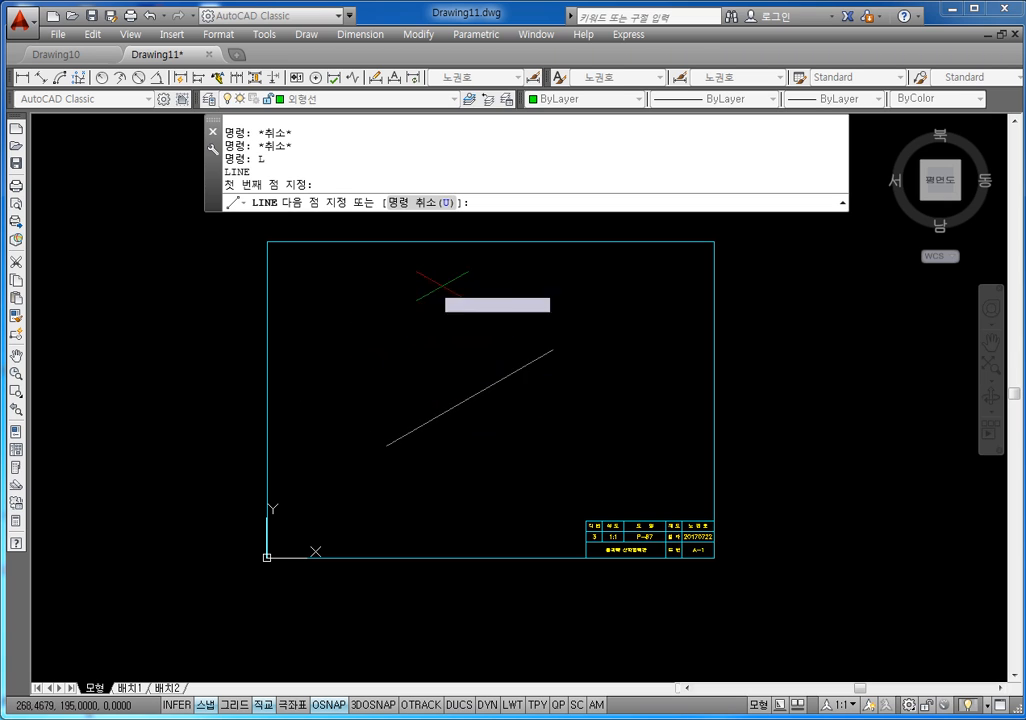
left_click(205, 705)
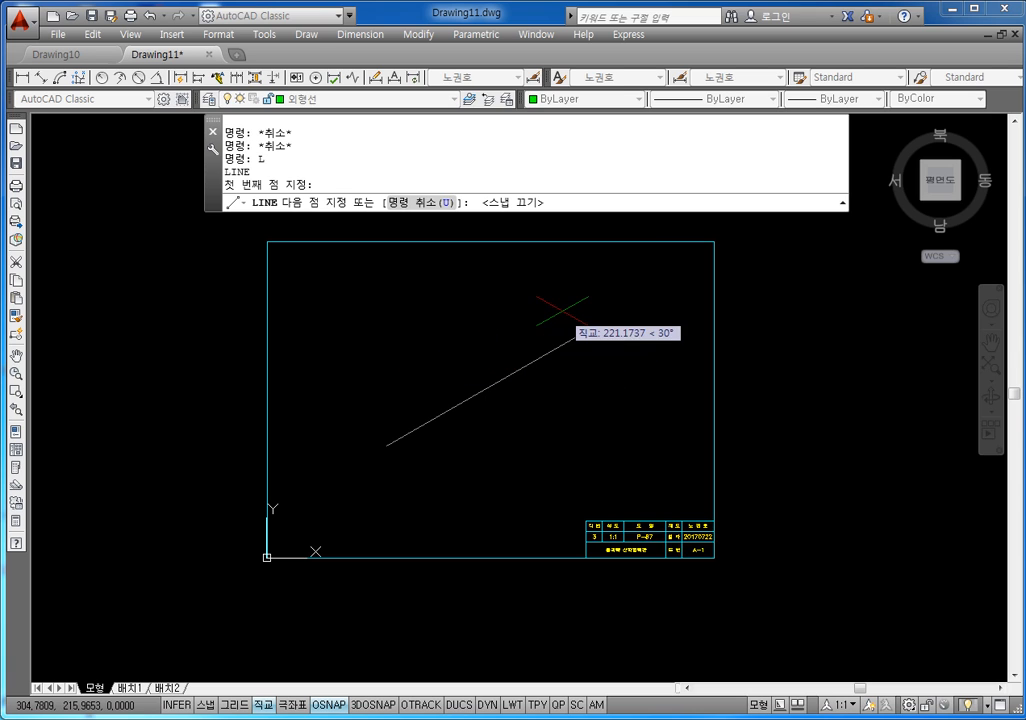
type("80")
key("Return")
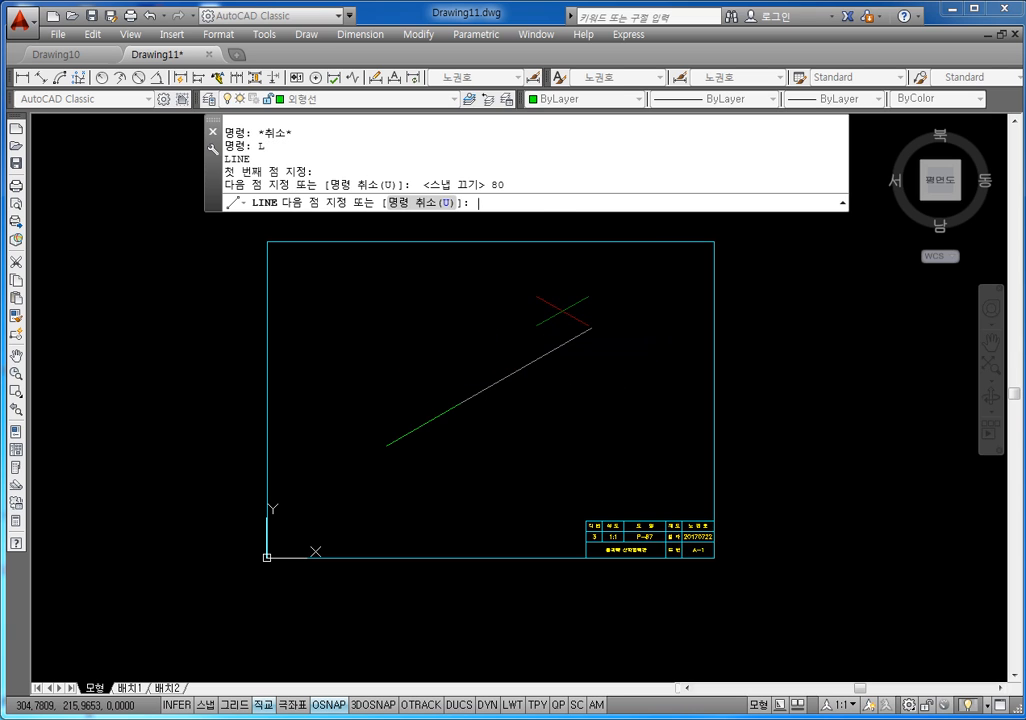
Step: Complete the isometric base rectangle from the 80-long edge with further edges of 40, 80 and 40 along the top plane's axes
scroll(470, 390, "up", 5)
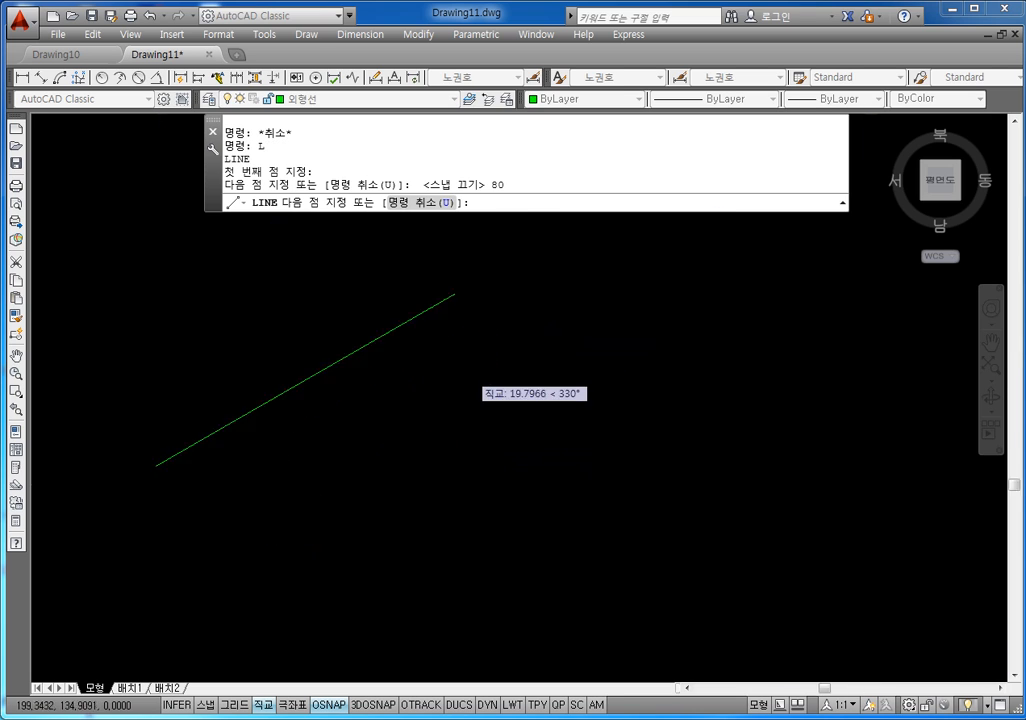
scroll(470, 380, "down", 2)
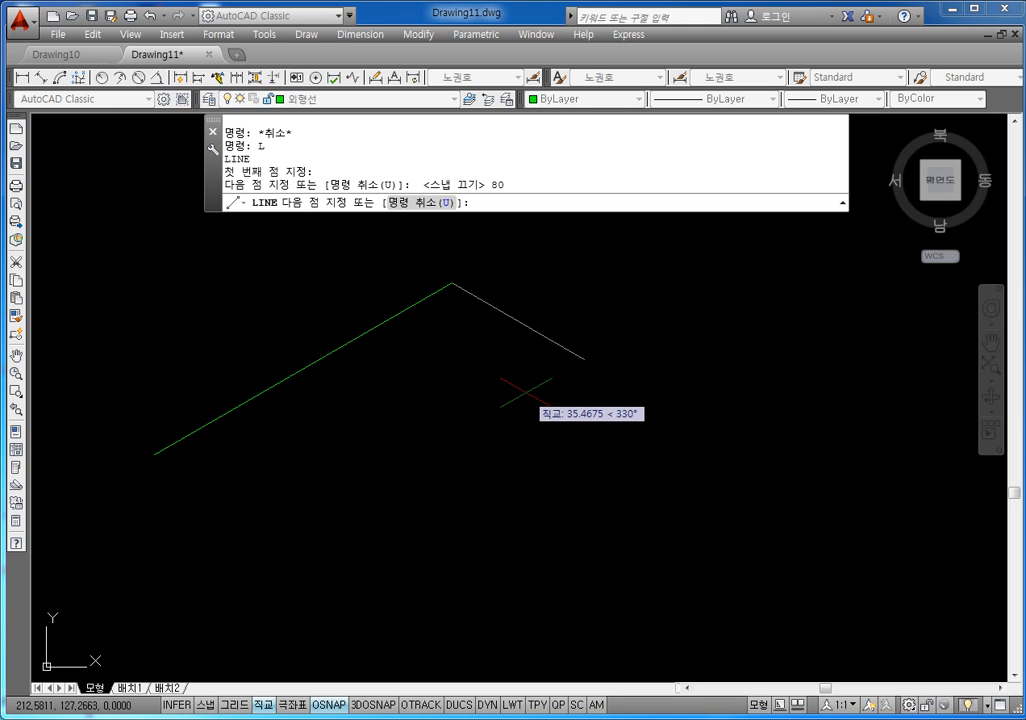
type("40")
key("Return")
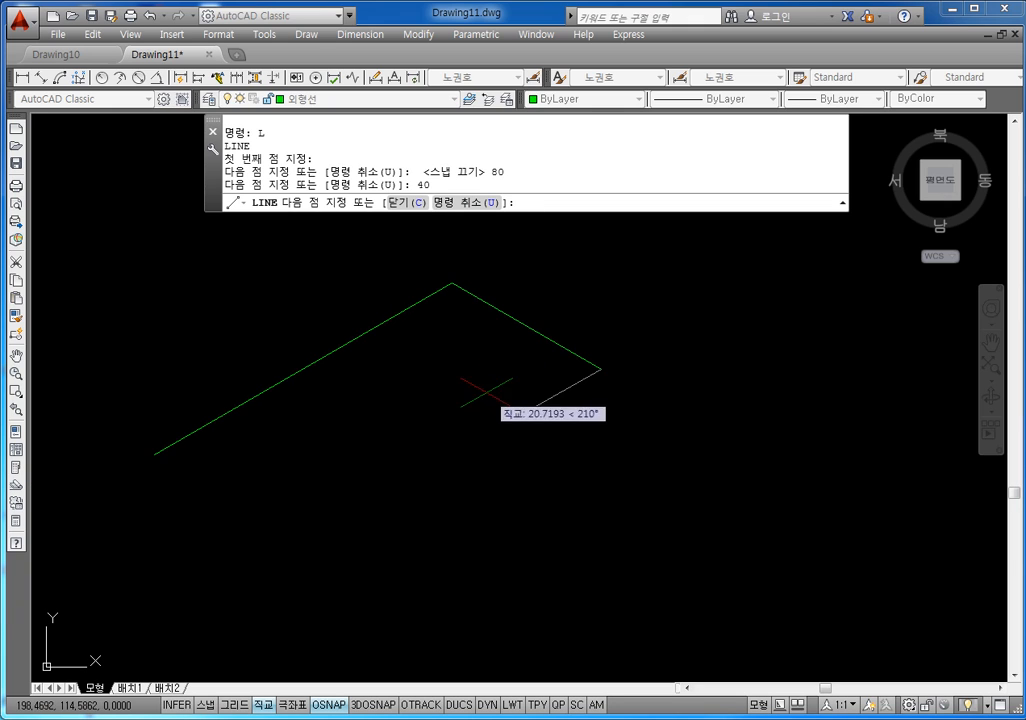
middle_click_drag(470, 378, 520, 297)
type("80")
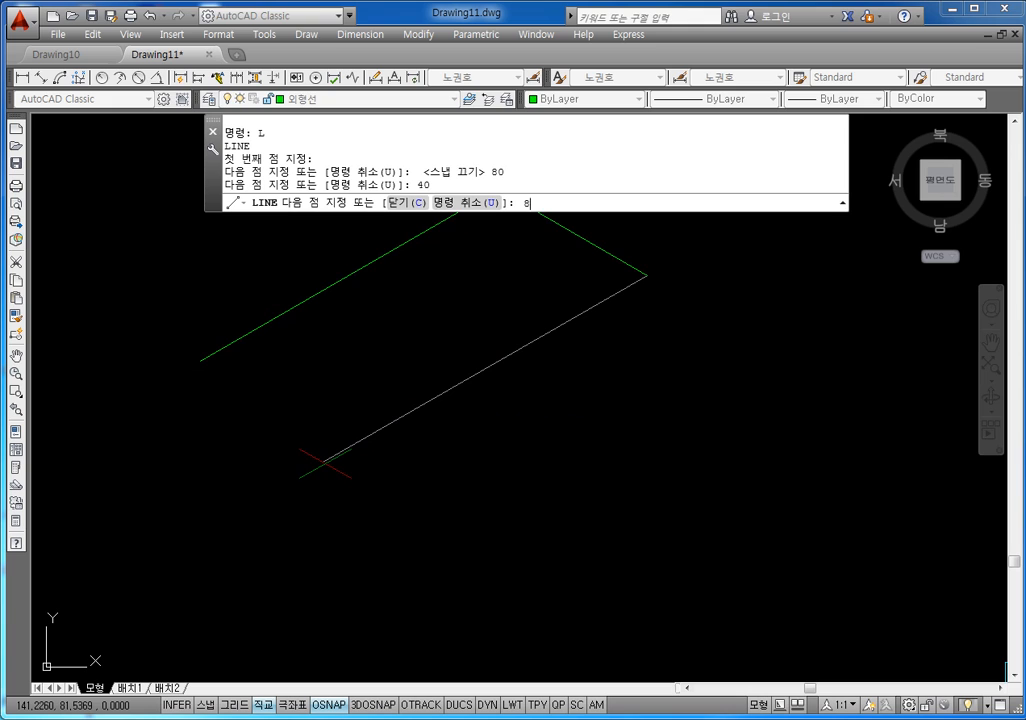
key("Return")
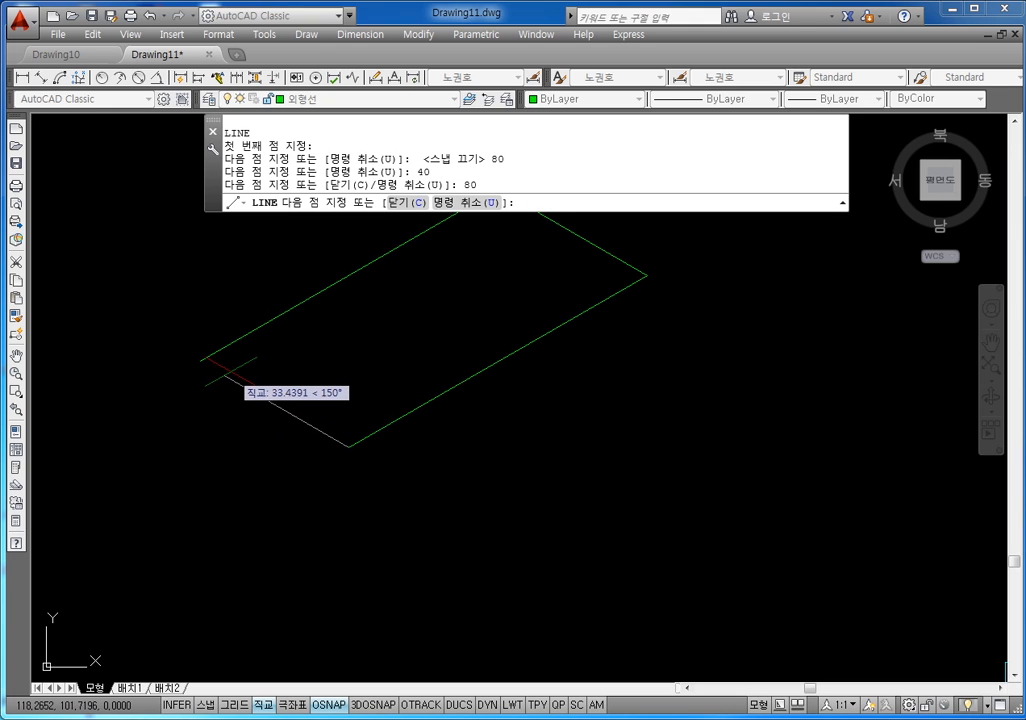
type("40")
key("Return")
key("Escape")
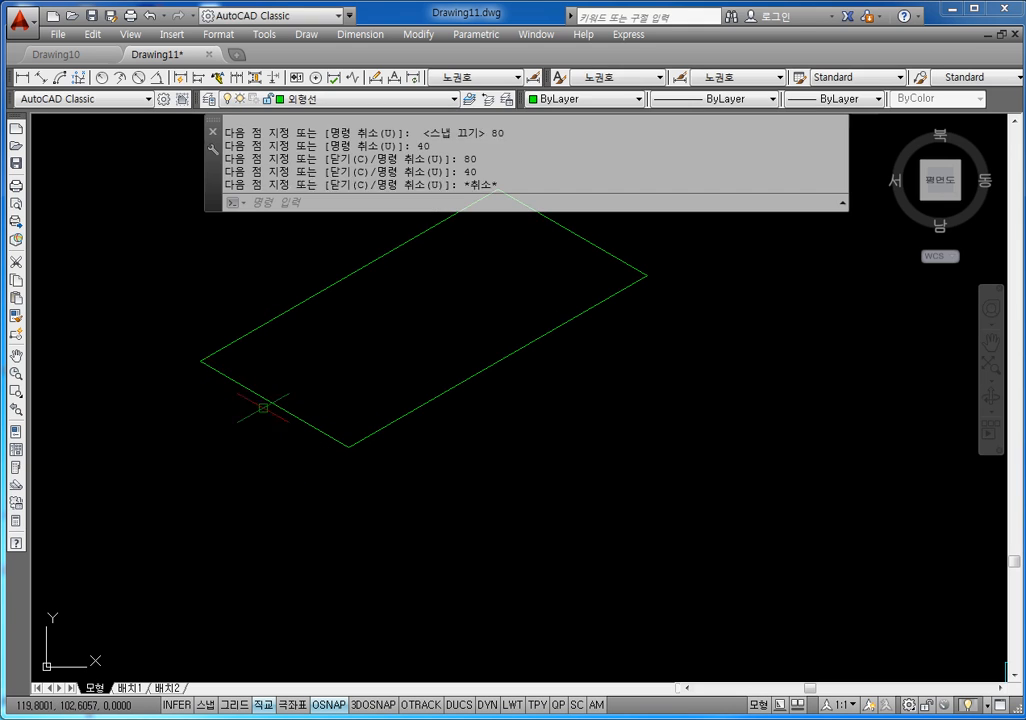
Step: Erase the 40-long front-left edge of the isometric rectangle
scroll(312, 414, "down", 3)
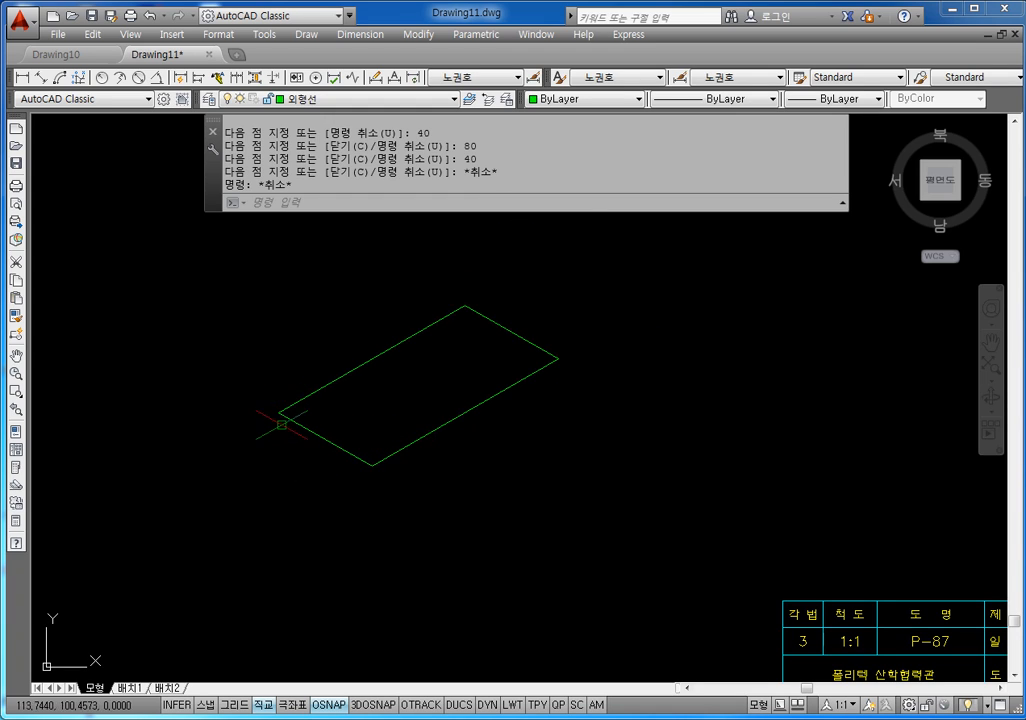
scroll(280, 419, "up", 4)
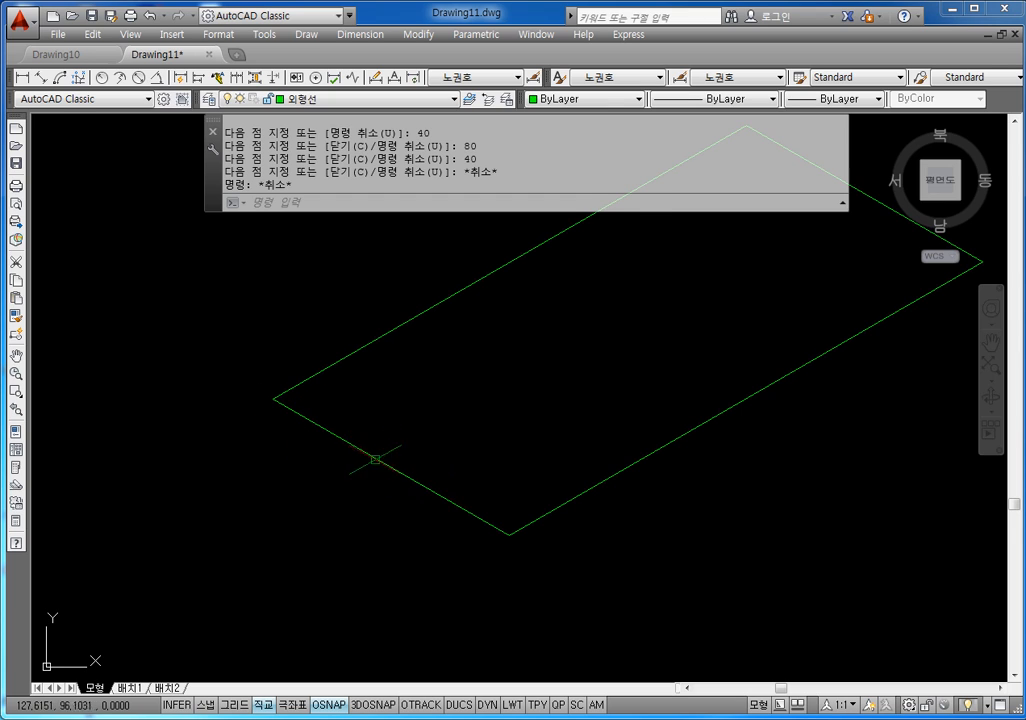
scroll(400, 457, "down", 2)
key("Escape")
key("Escape")
left_click(476, 444)
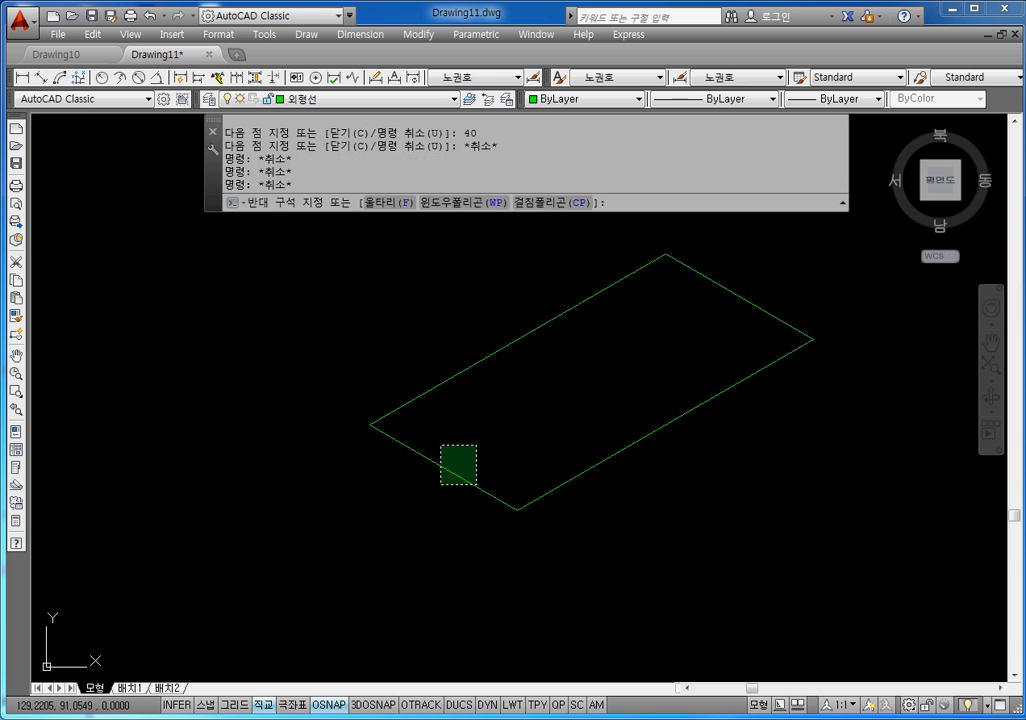
left_click(415, 508)
key("Escape")
key("Escape")
left_click(473, 439)
left_click(412, 522)
key("Delete")
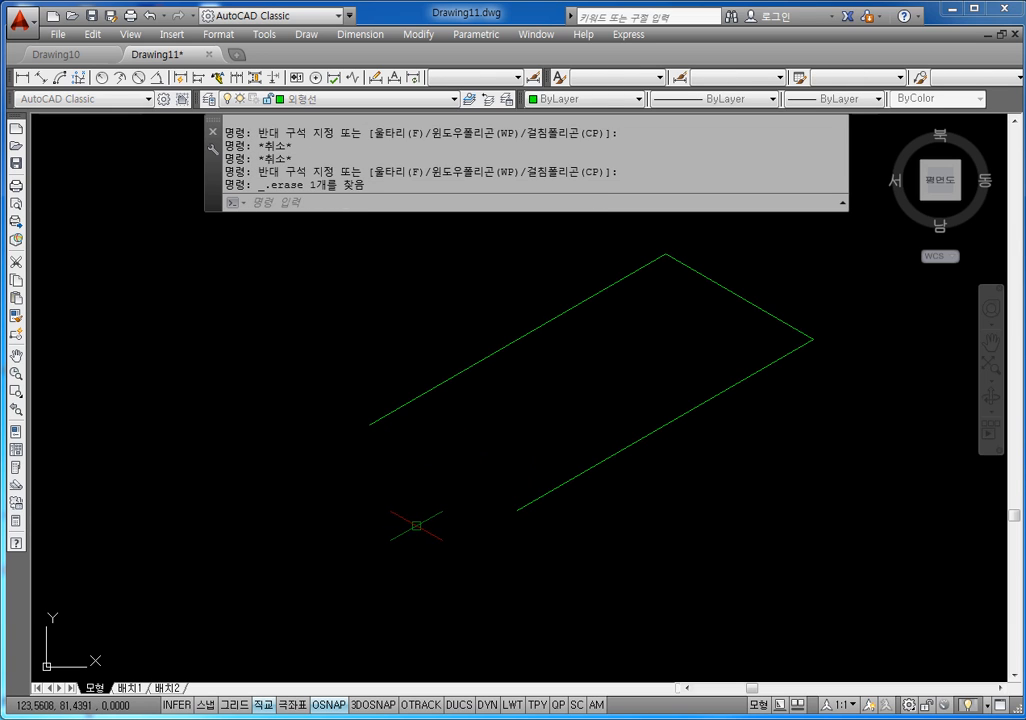
Step: Redraw the erased short edge from its left corner with line segments of 10, 20, 10, 10 and 10, doubling back once
key("Escape")
key("Escape")
type("L")
key("Return")
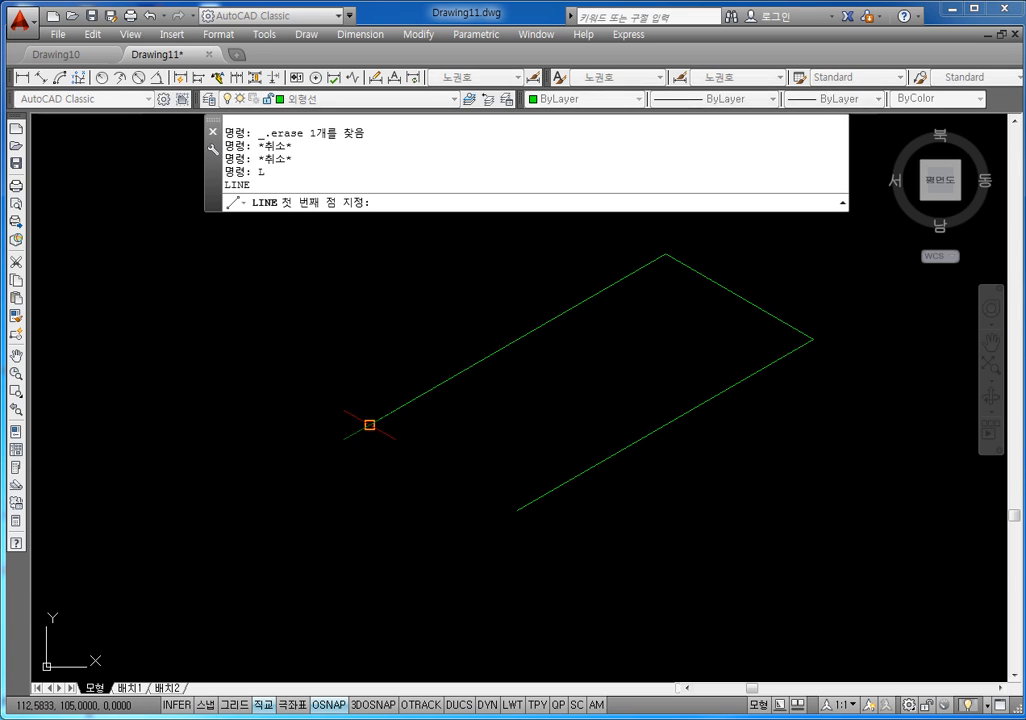
left_click(370, 425)
type("10")
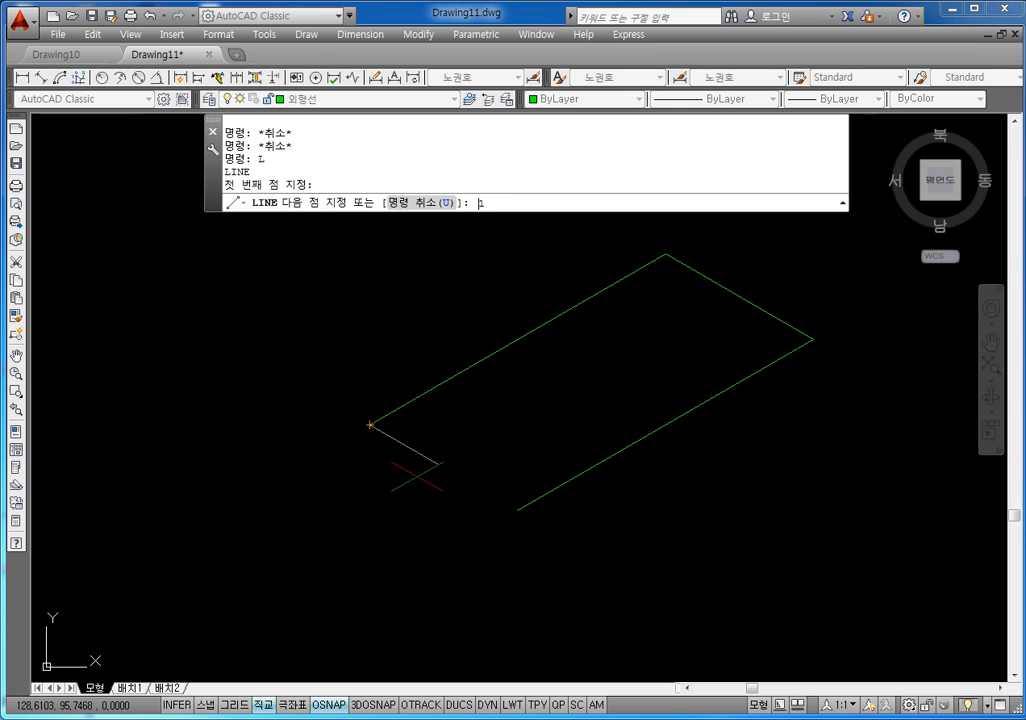
key("Return")
type("20")
key("Return")
type("10")
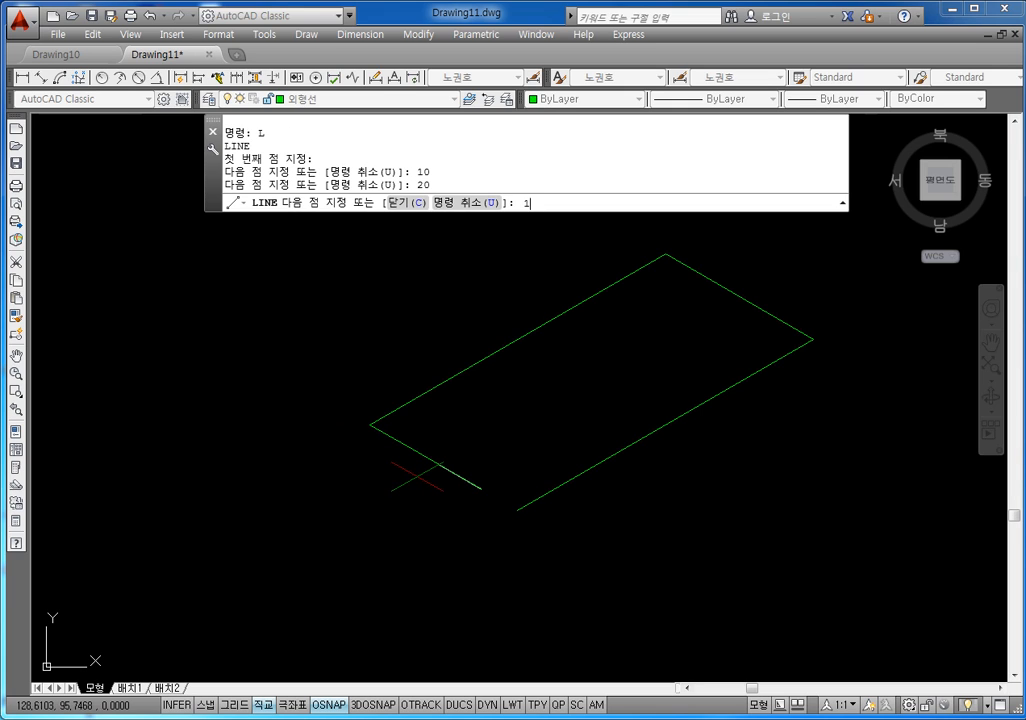
key("Return")
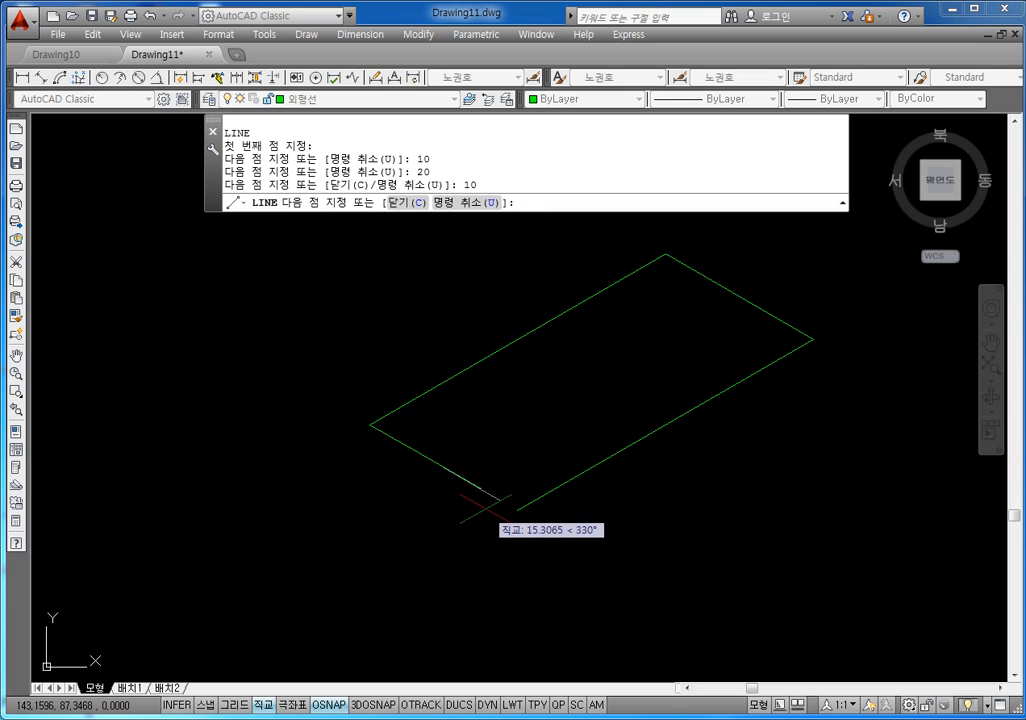
type("10")
key("Return")
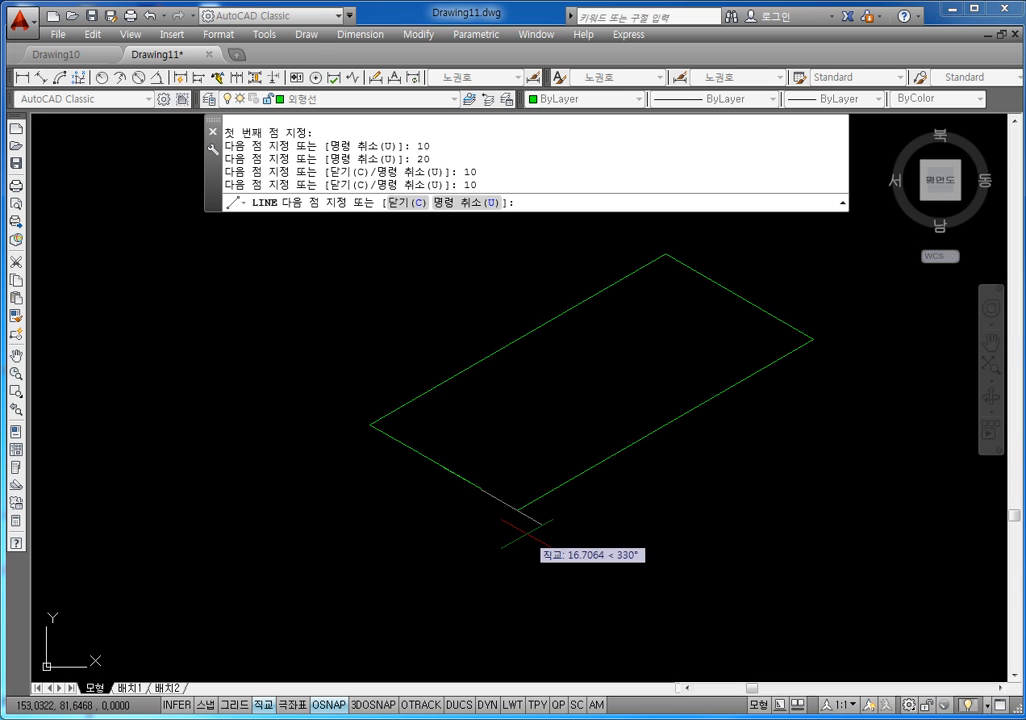
type("10")
key("Escape")
key("Escape")
key("Escape")
Step: Erase the segments in the middle of the short edge, keeping the 10-long piece at each end
left_click(454, 437)
left_click(440, 480)
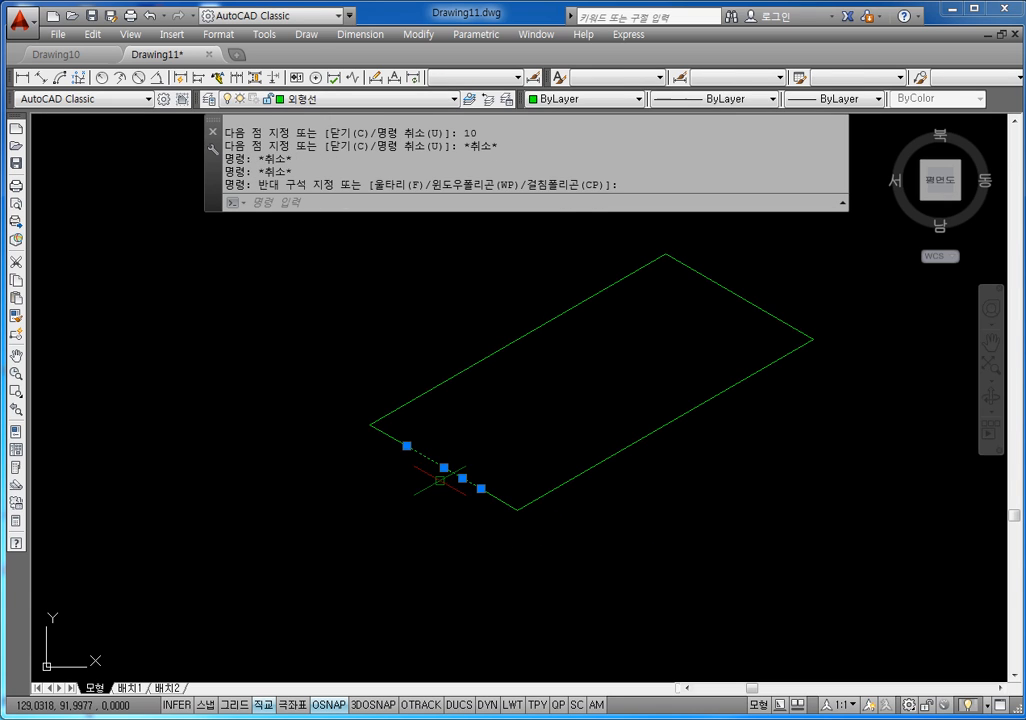
key("Delete")
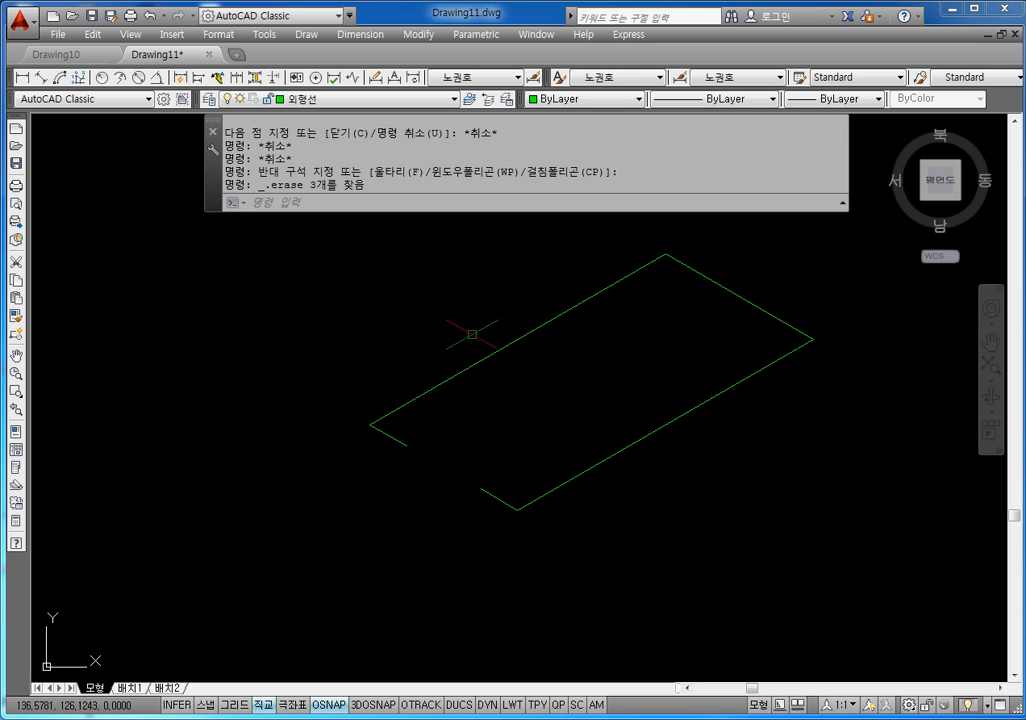
Step: Draw the slot outline inside the rectangle from the inner end of the left 10-long piece with lines of 60, 20 and 60
key("Escape")
key("Escape")
type("L")
key("Return")
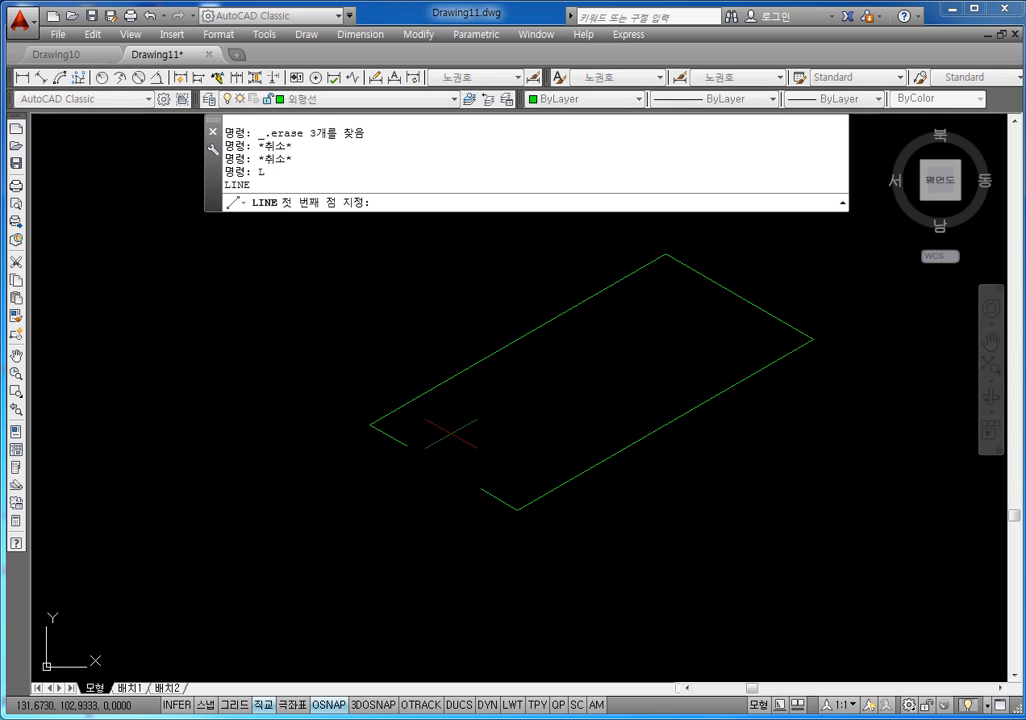
left_click(406, 446)
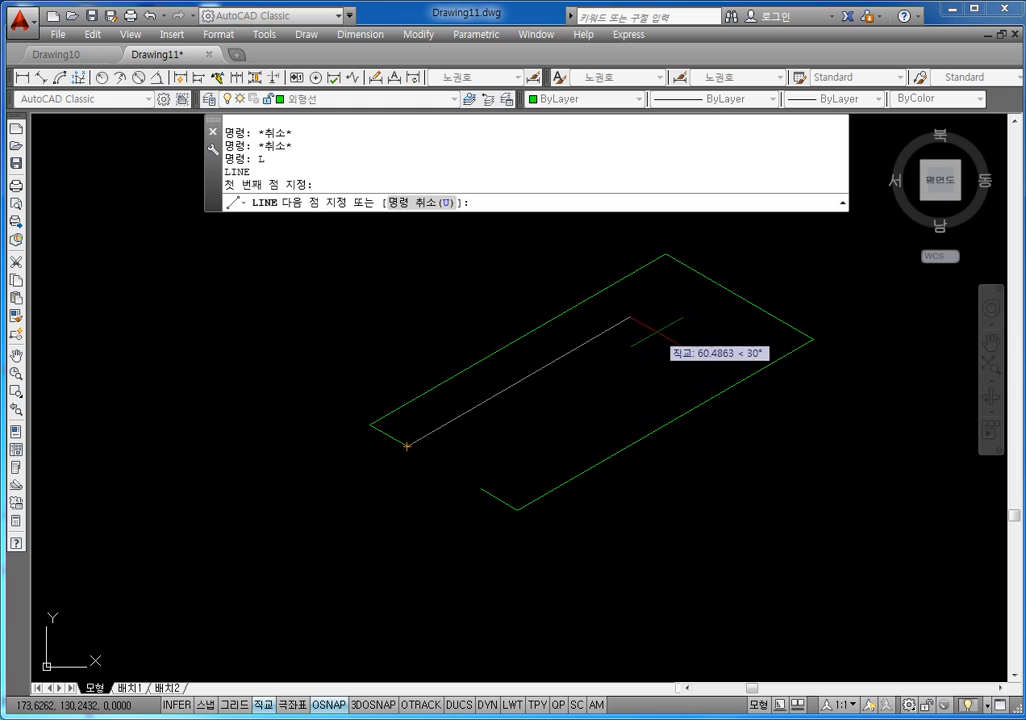
type("3")
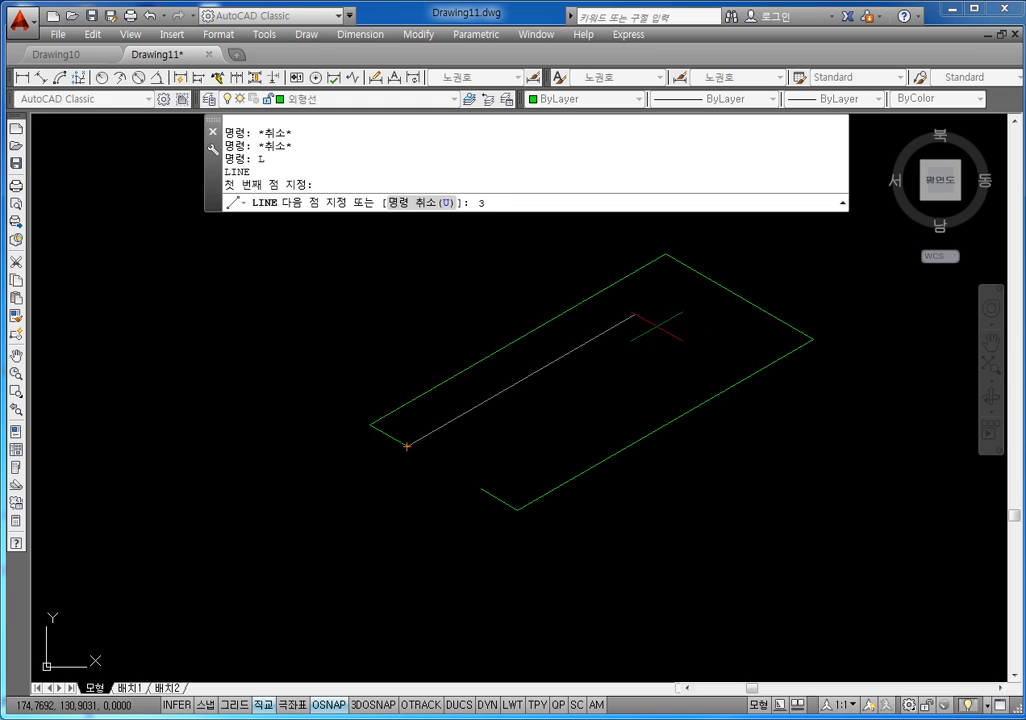
type("60")
key("Return")
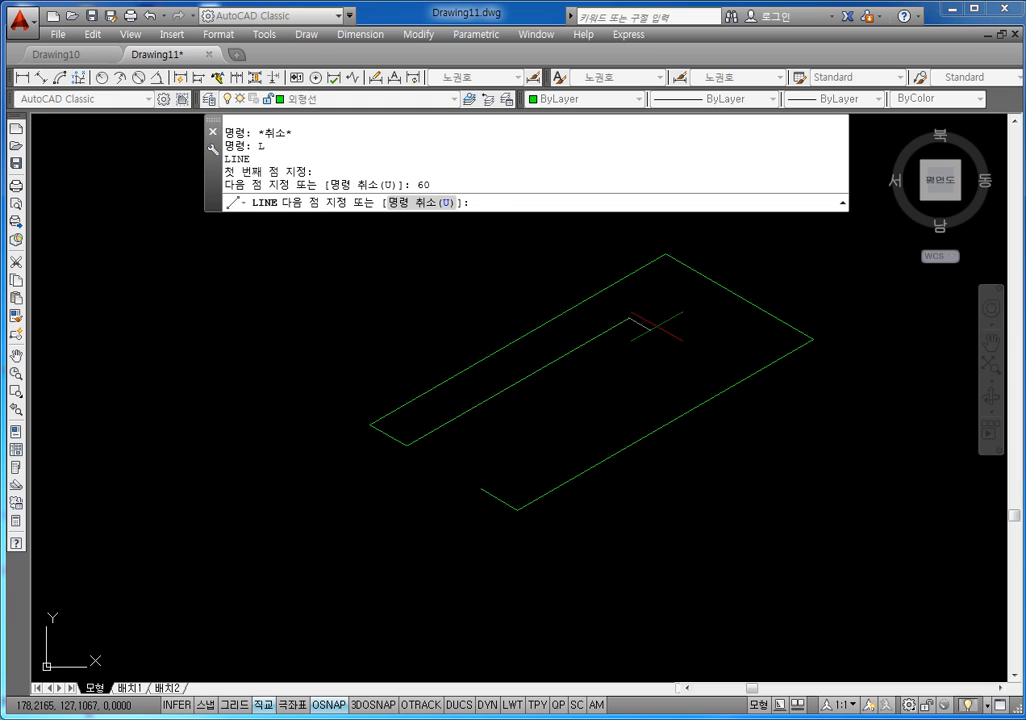
type("20")
key("Return")
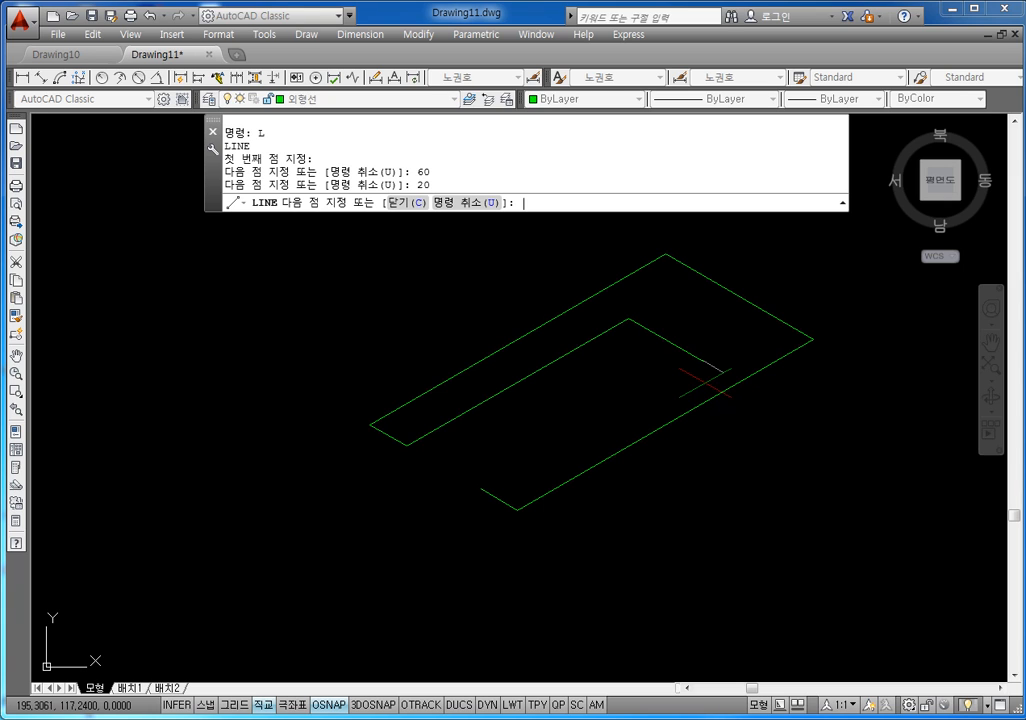
type("60")
key("Return")
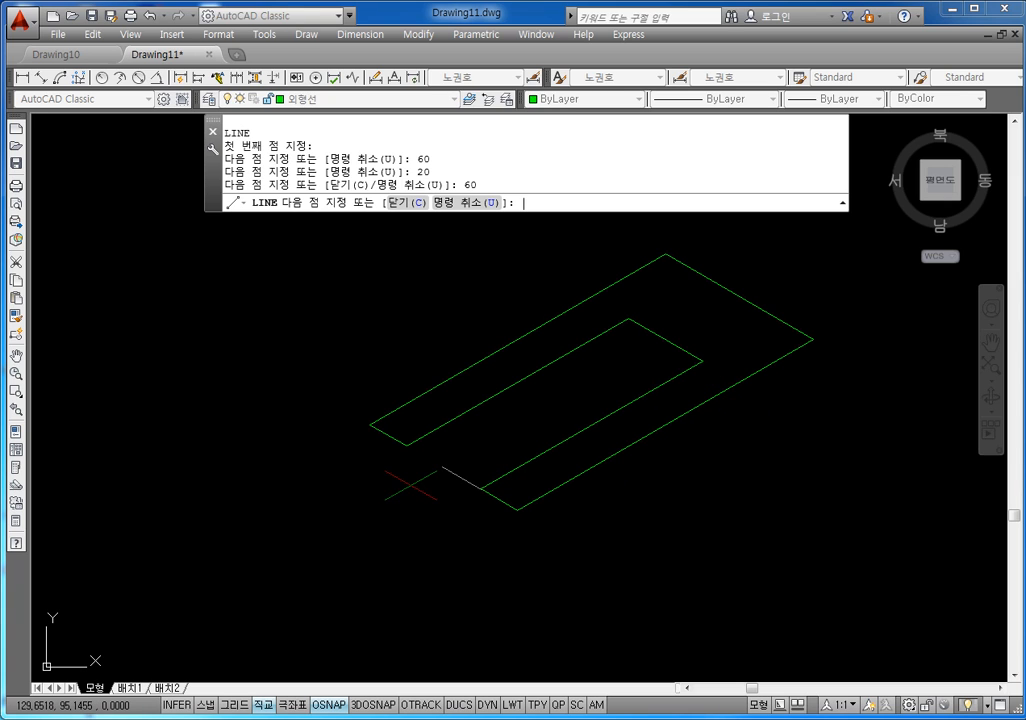
key("Escape")
key("Escape")
key("Escape")
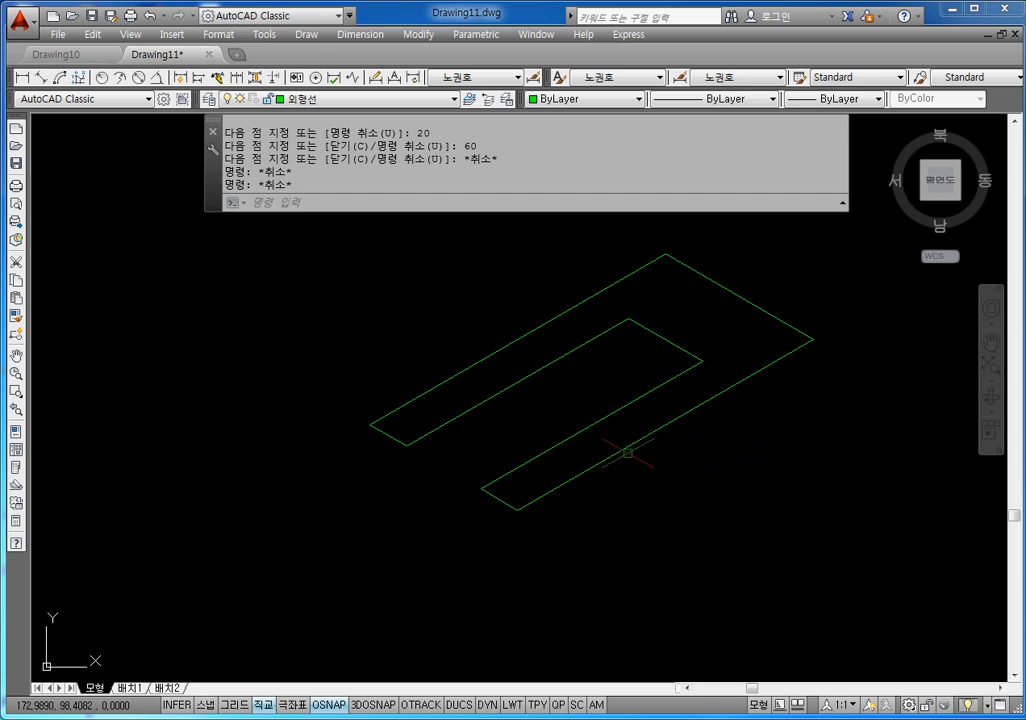
Step: Switch the isometric drafting plane to the right plane (우측면도)
scroll(612, 430, "down", 4)
scroll(605, 410, "up", 4)
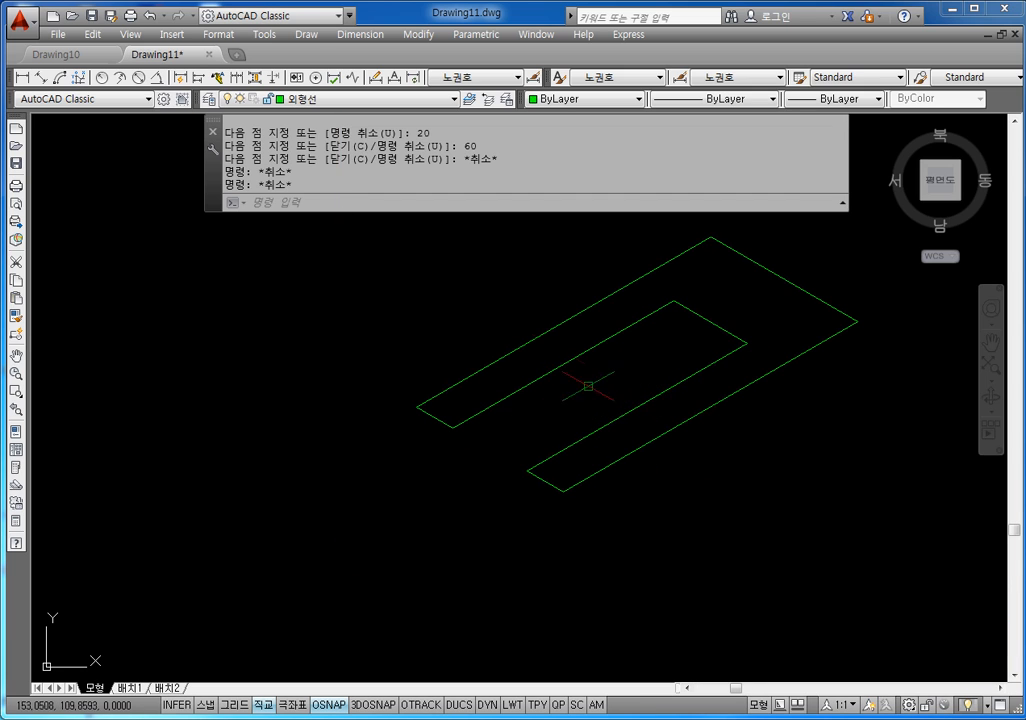
middle_click_drag(650, 420, 598, 379)
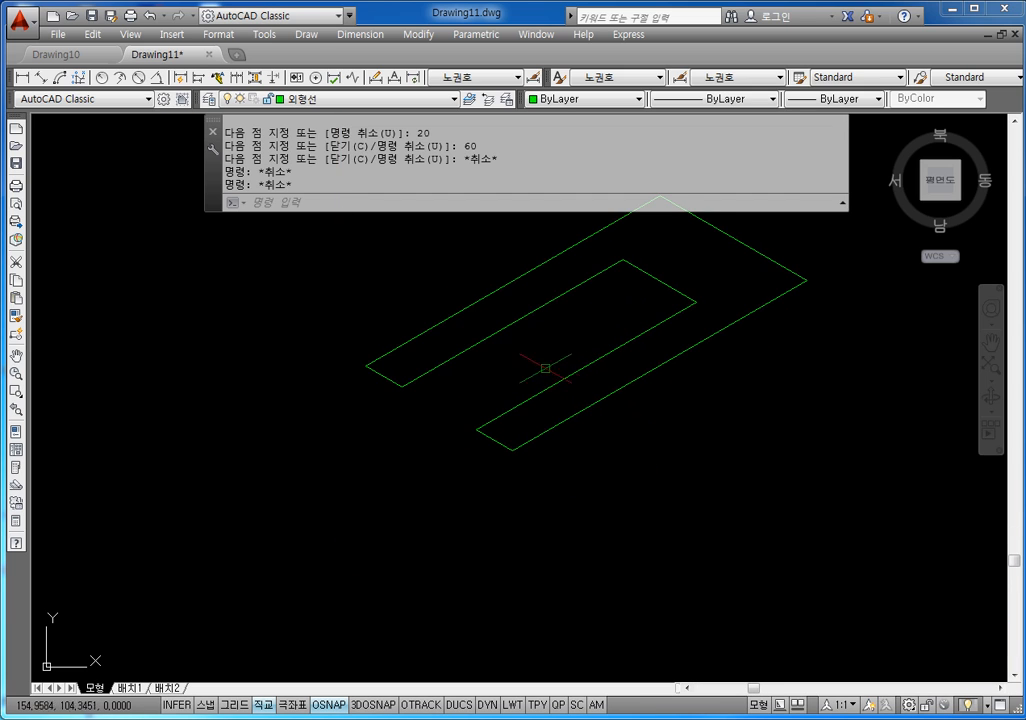
key("F5")
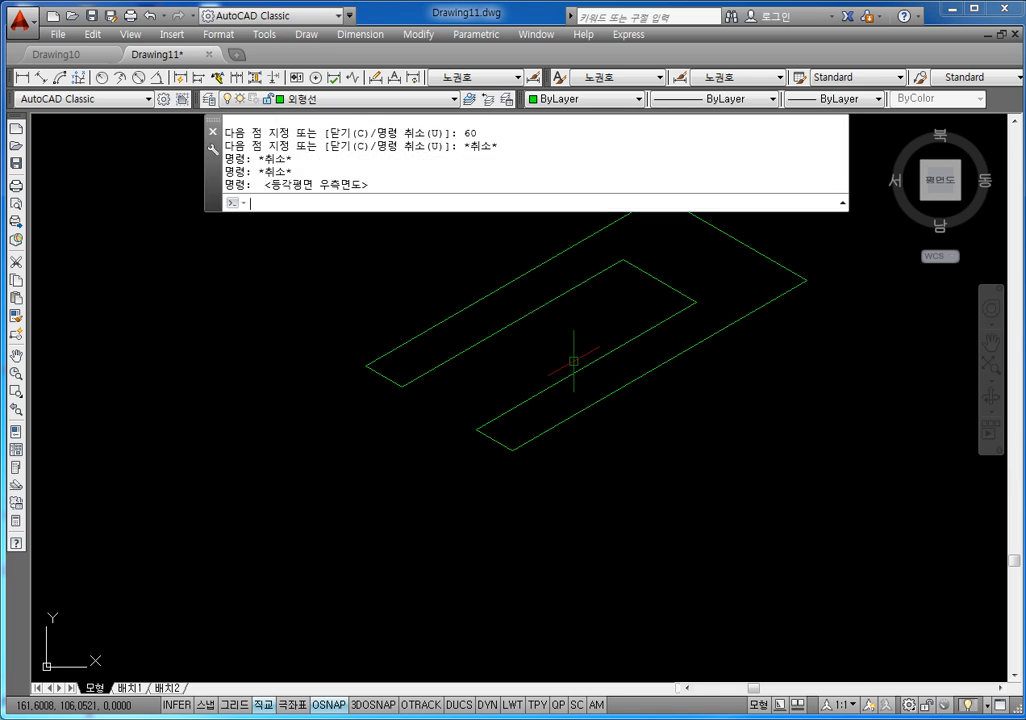
Step: Draw a 40-long vertical line straight down from the right corner of the slotted top face
scroll(590, 412, "down", 4)
middle_click_drag(656, 430, 568, 382)
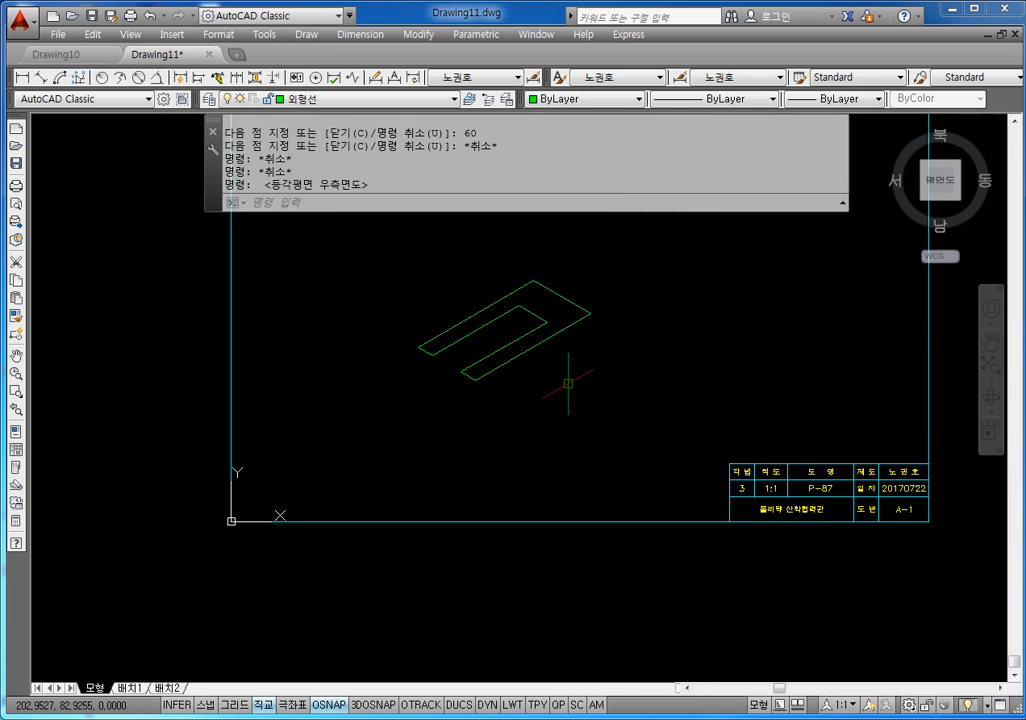
scroll(588, 379, "up", 2)
scroll(586, 381, "down", 2)
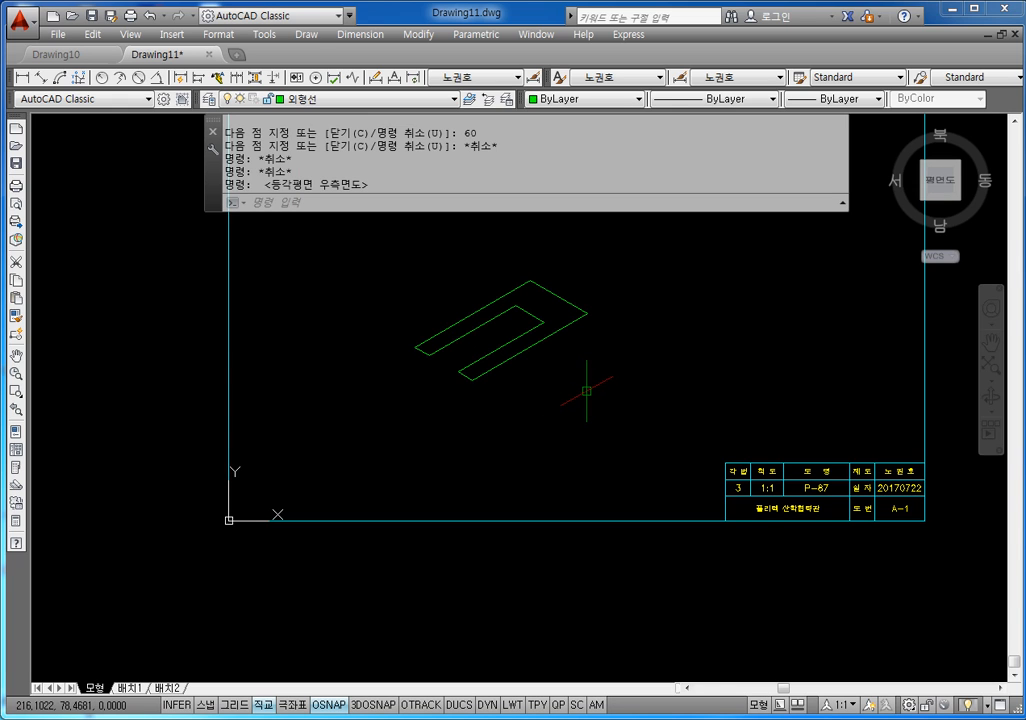
scroll(564, 342, "up", 2)
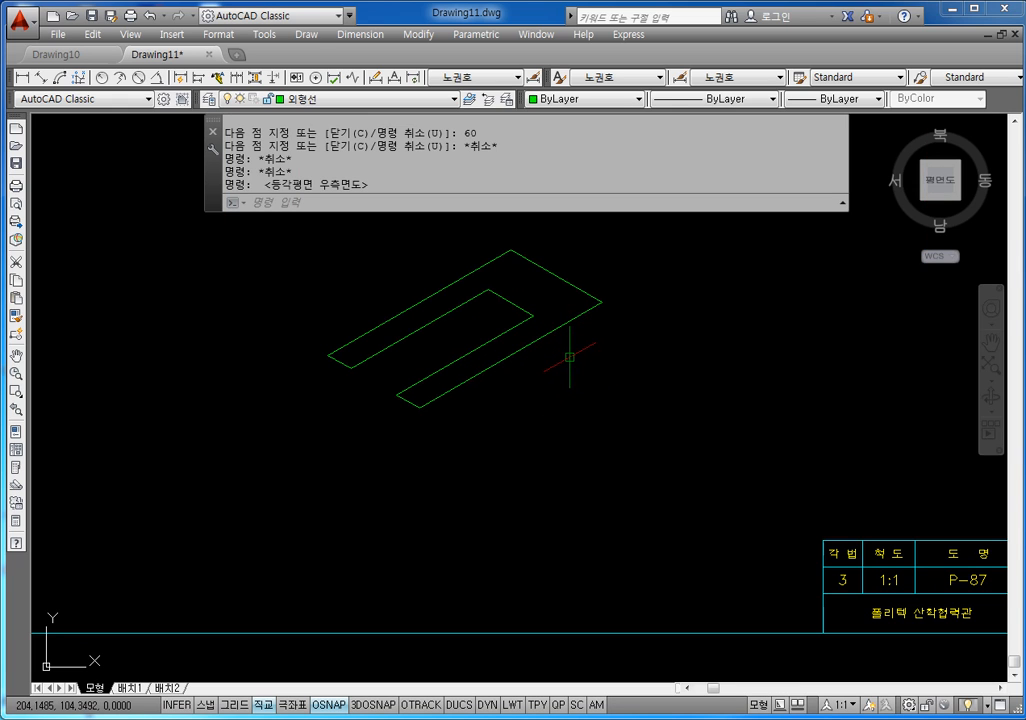
middle_click(569, 357)
middle_click(569, 357)
key("Escape")
key("Escape")
key("Escape")
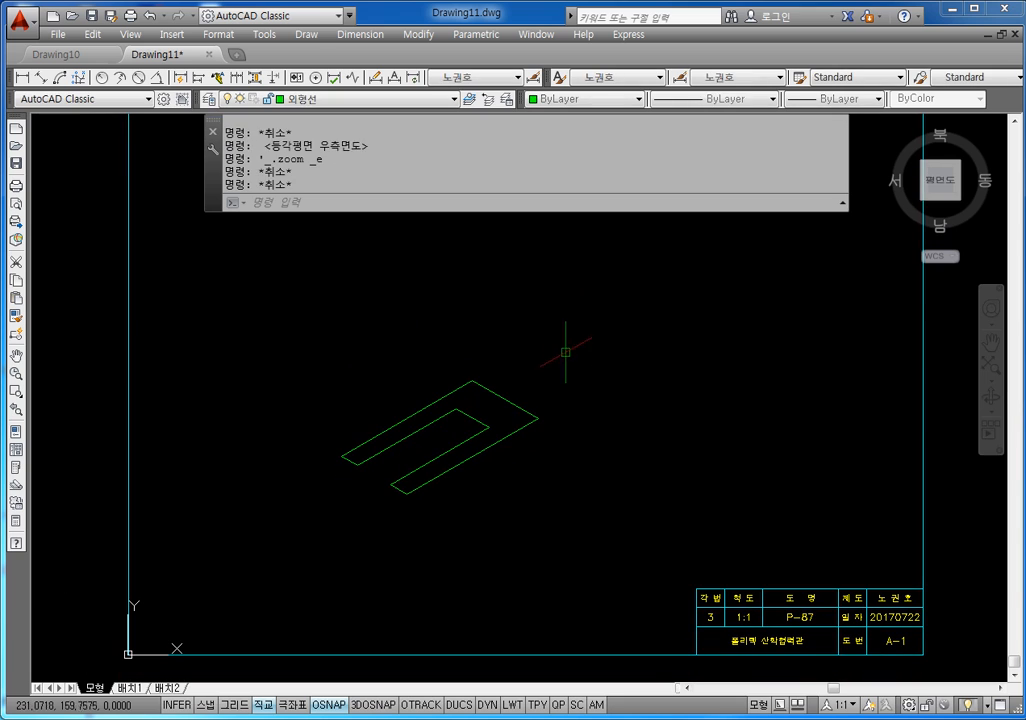
type("L")
key("Return")
scroll(540, 430, "up", 5)
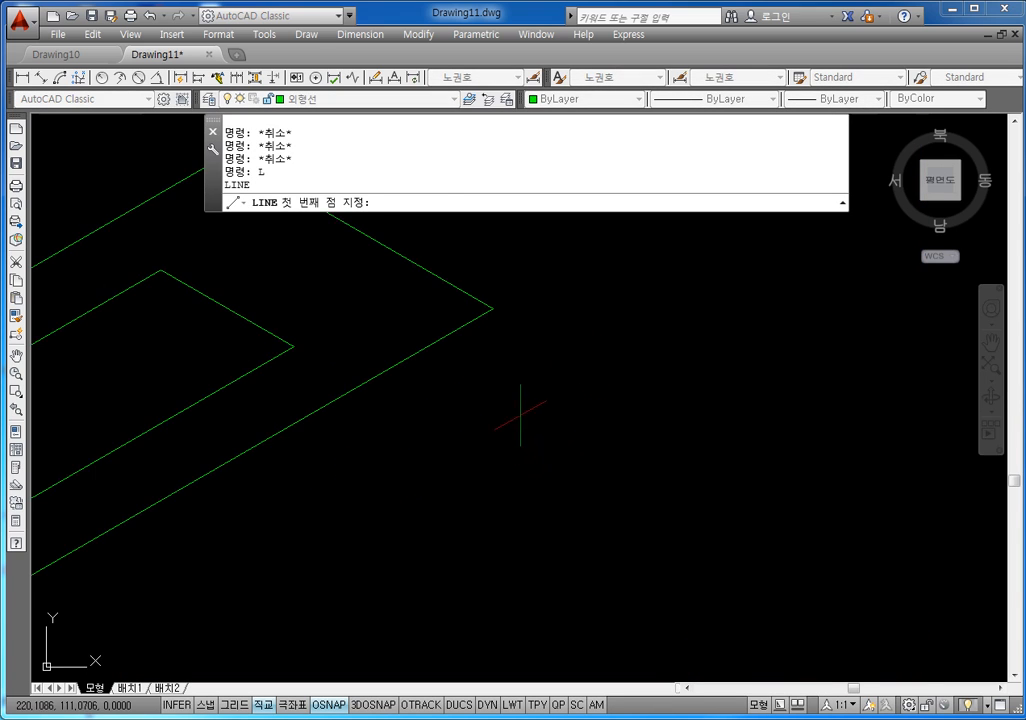
left_click(550, 311)
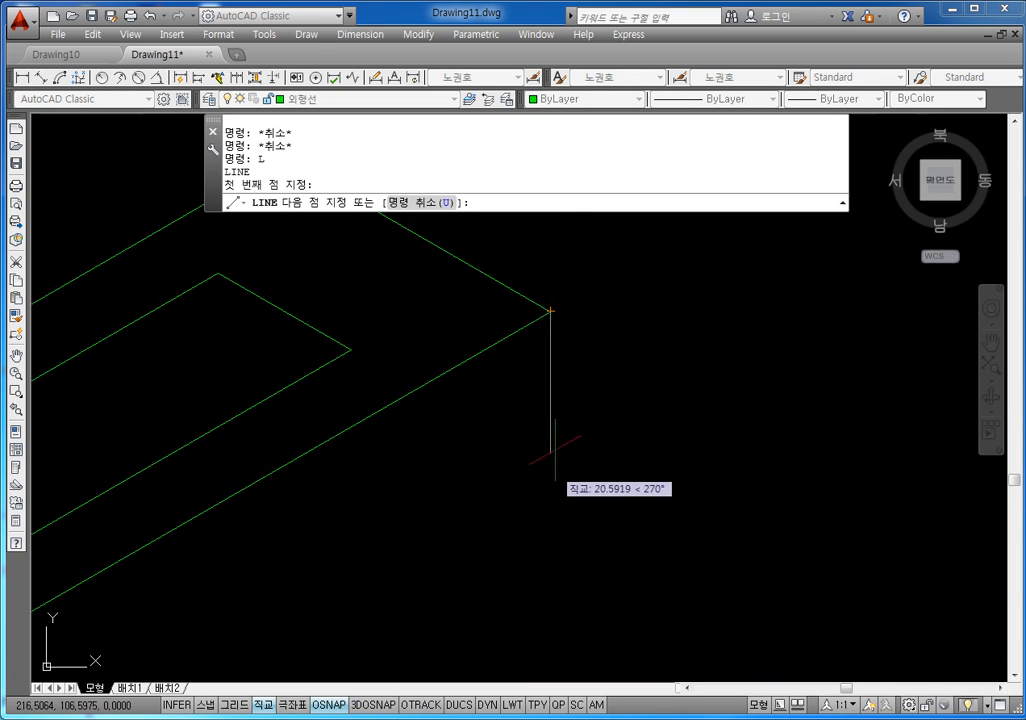
middle_click_drag(575, 602, 599, 485)
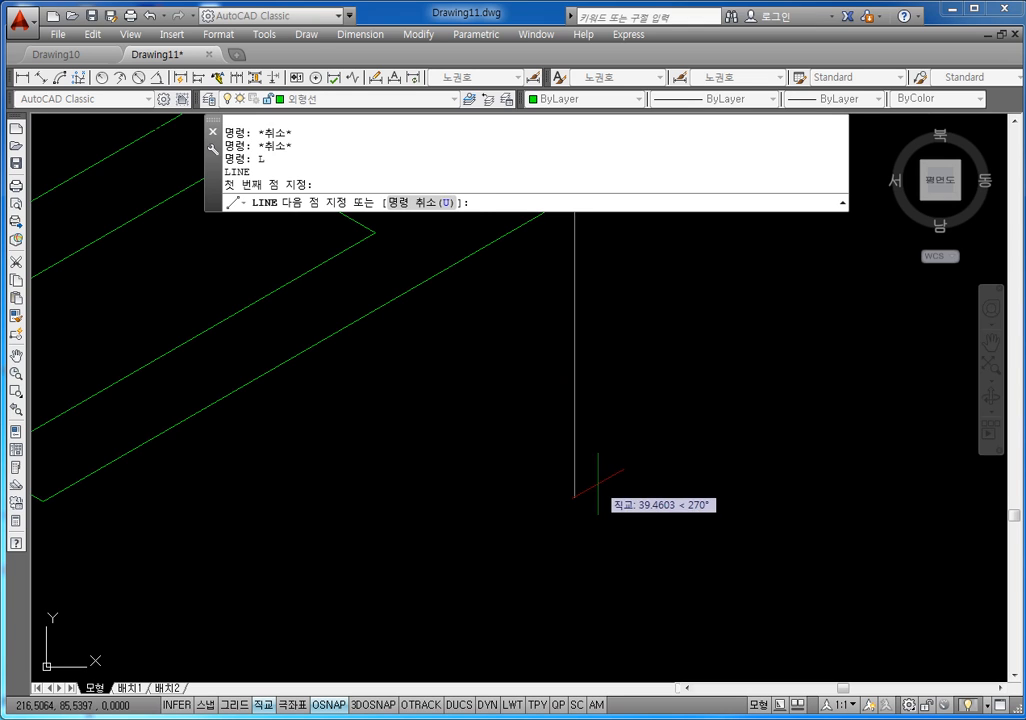
type("40")
key("Return")
Step: Complete the right side face from the vertical edge's lower end with an 80-long line at 210° and a 40-long line straight up
scroll(590, 474, "down", 3)
middle_click_drag(602, 474, 621, 409)
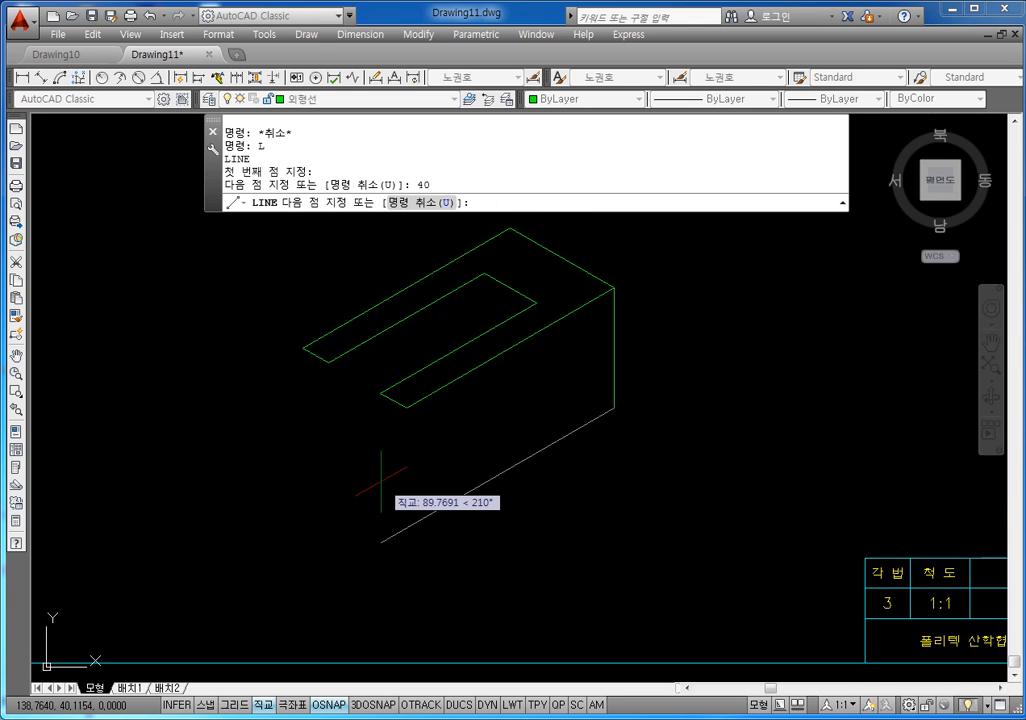
type("80")
key("Return")
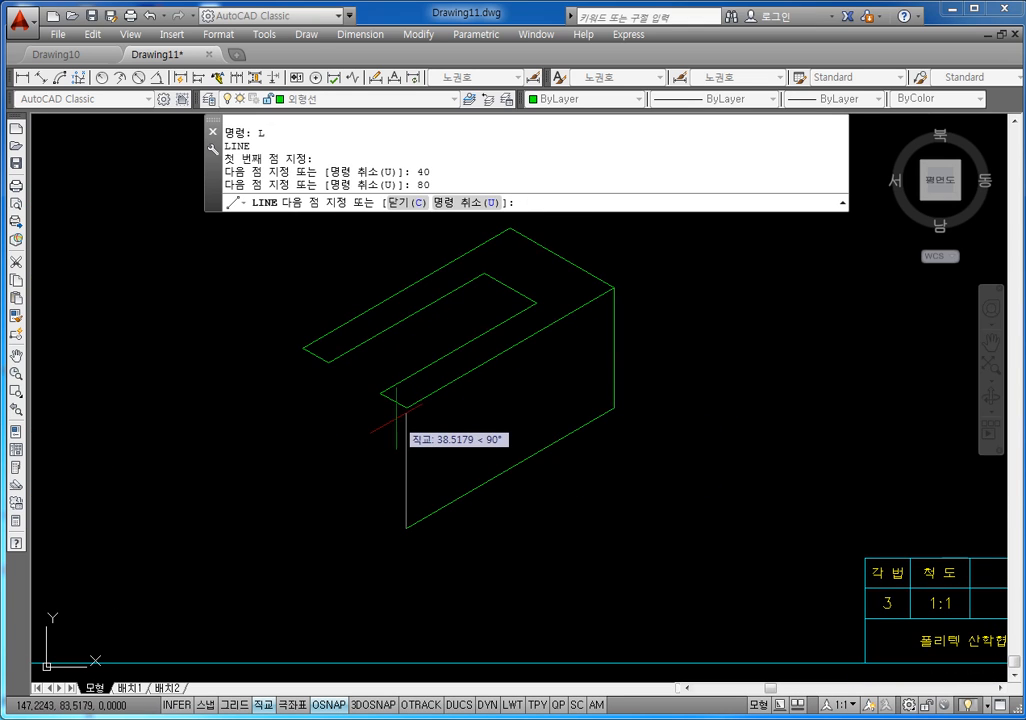
type("40")
key("Return")
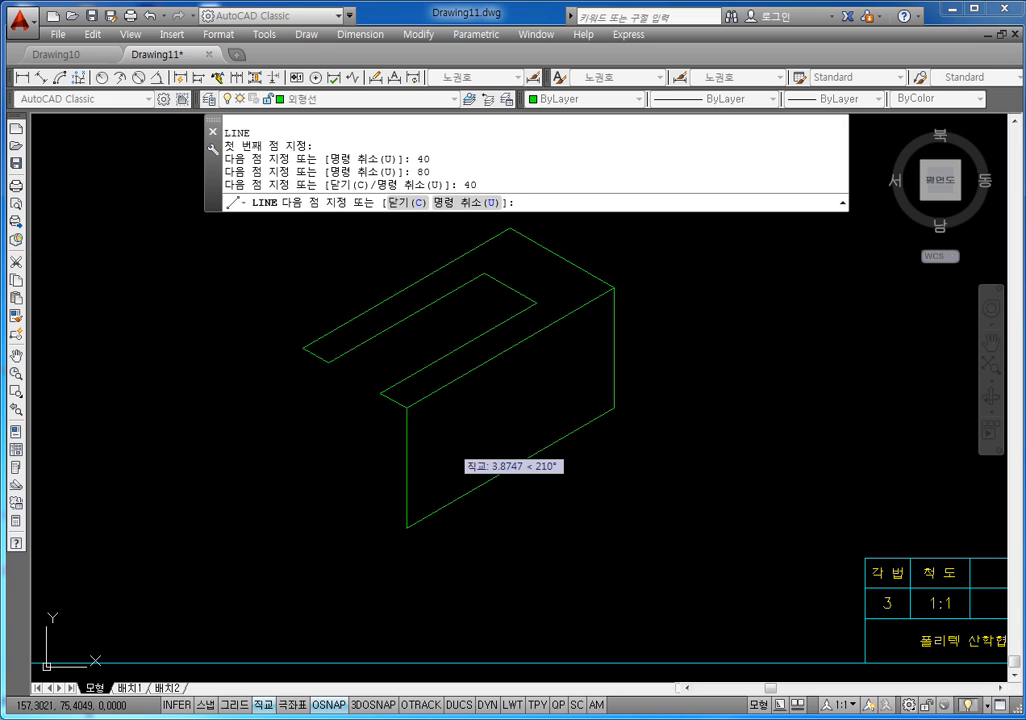
key("Escape")
key("Escape")
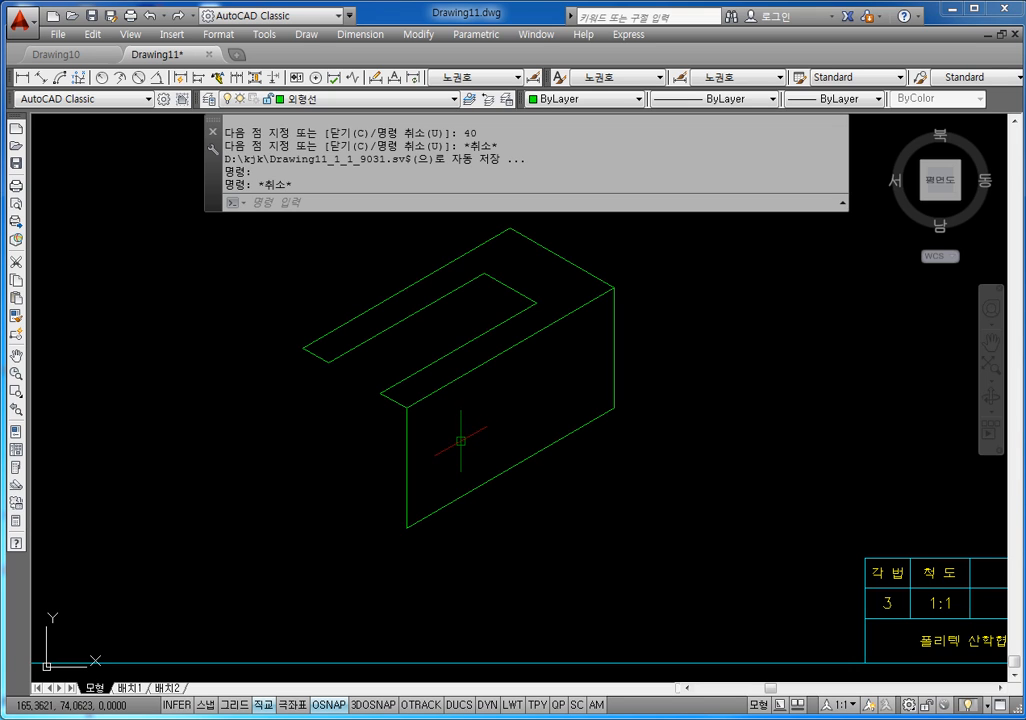
key("Escape")
key("Escape")
type("L")
key("Return")
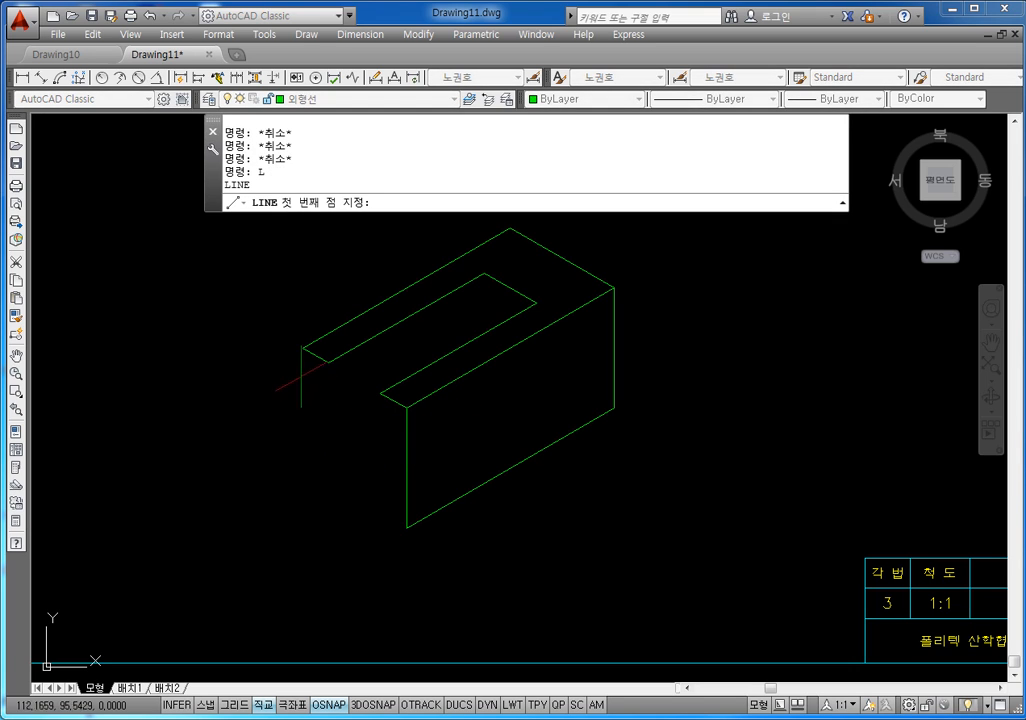
key("Escape")
key("Escape")
key("Escape")
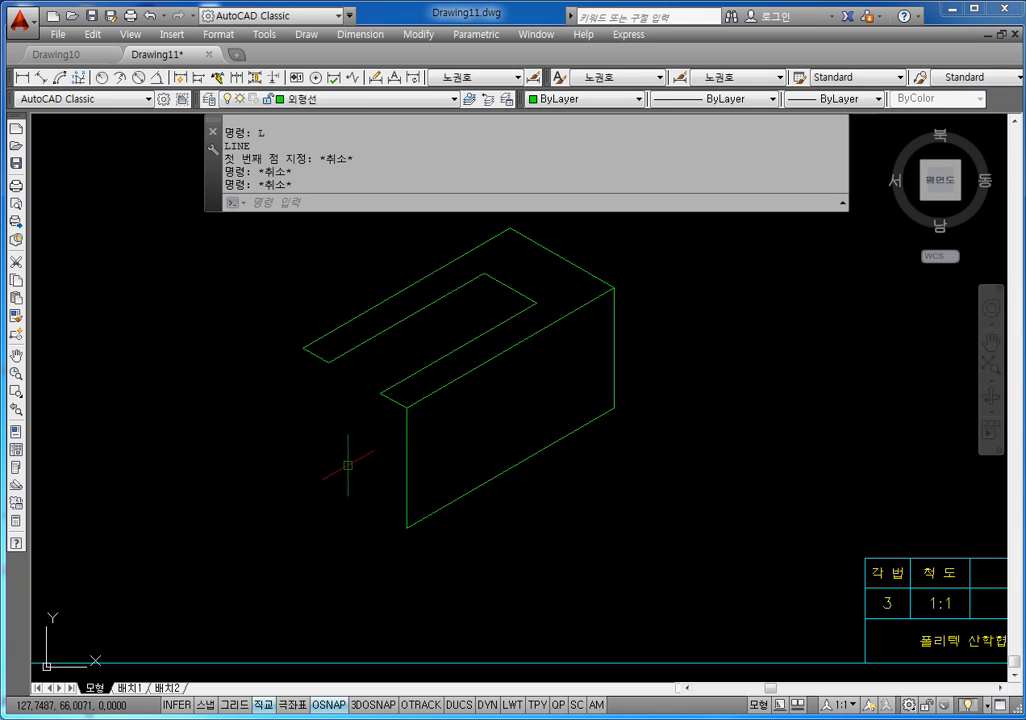
Step: Switch the isometric drafting plane to the left plane (좌측면도)
key("Escape")
key("Escape")
key("Escape")
key("F5")
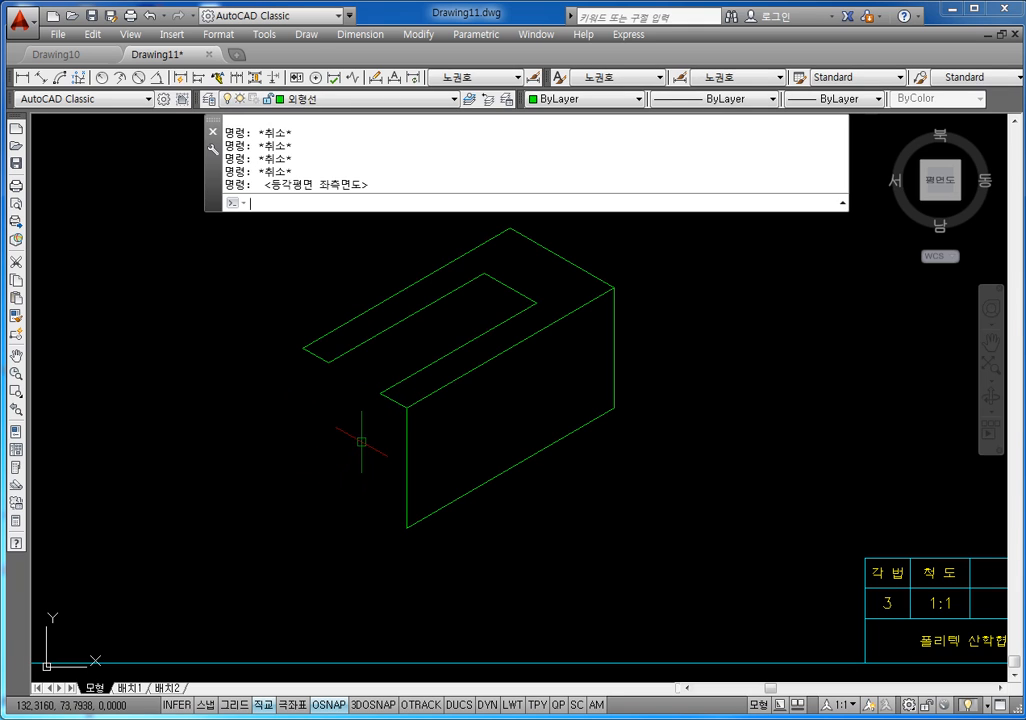
Step: Draw a 40-long vertical line straight down from the left corner of the slotted top face
middle_click_drag(357, 468, 426, 456)
key("Escape")
key("Escape")
key("Escape")
key("Escape")
key("Escape")
type("L")
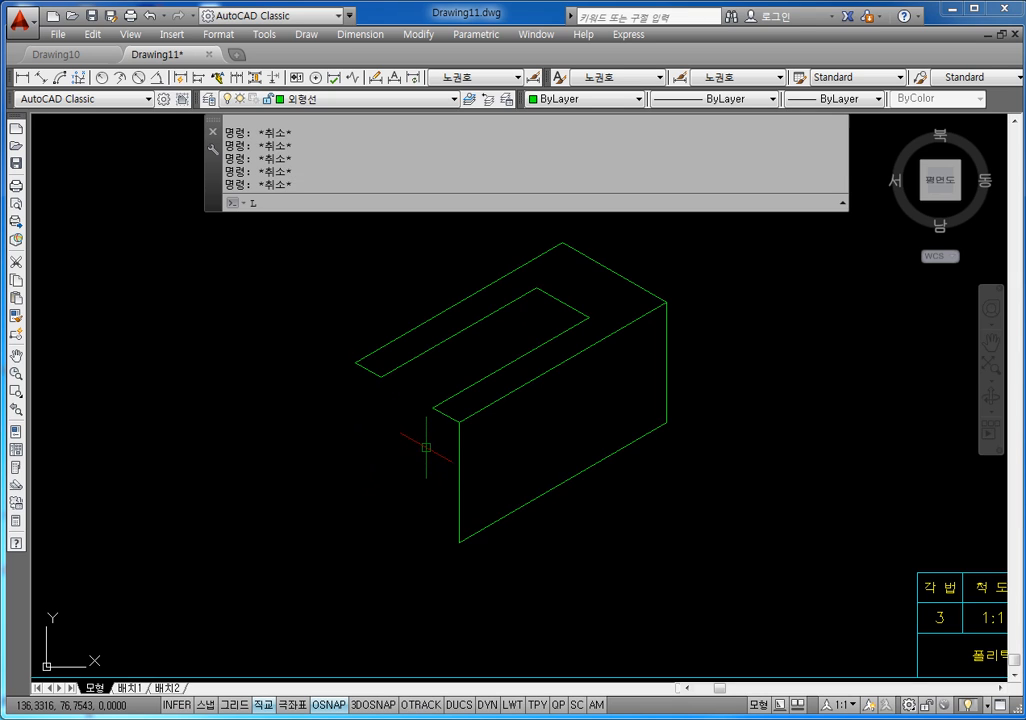
key("Return")
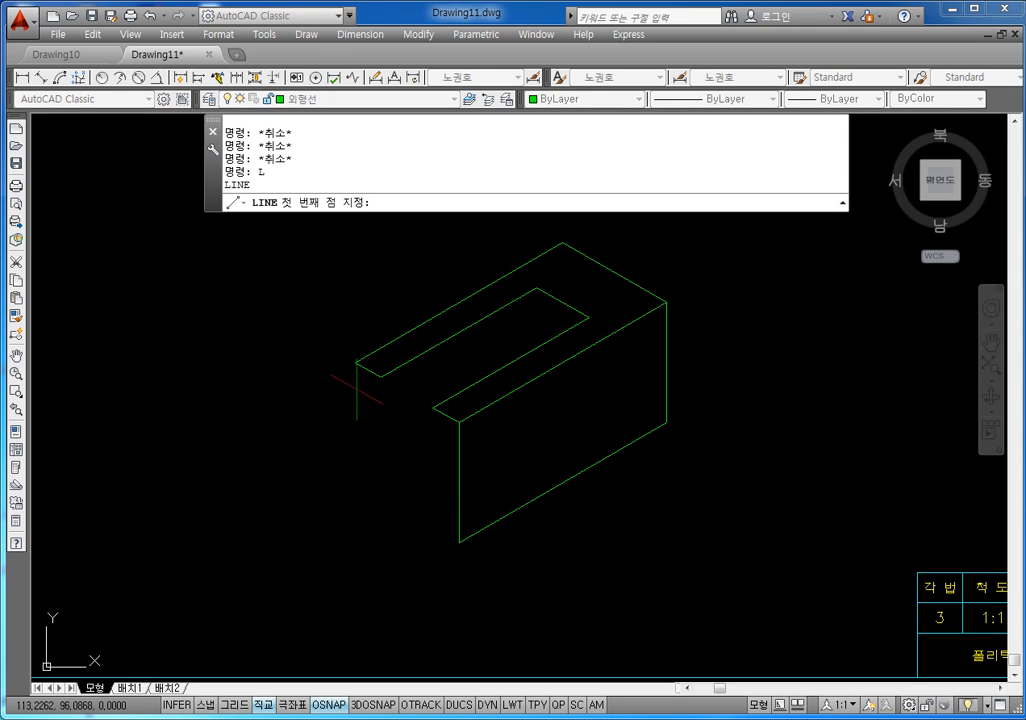
left_click(356, 362)
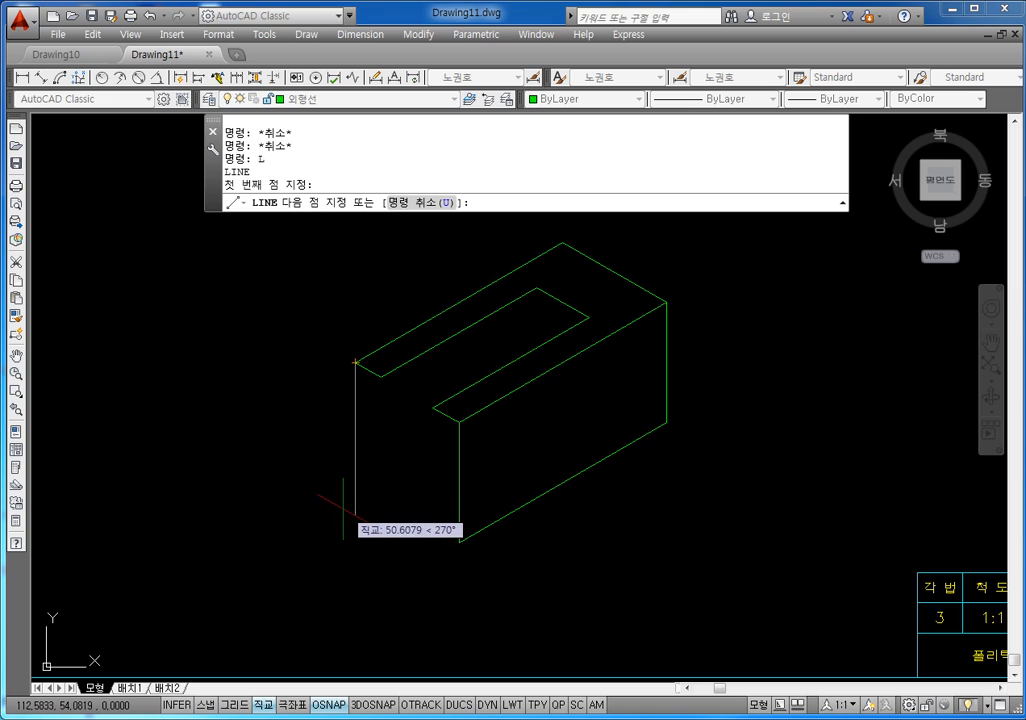
type("40")
key("Return")
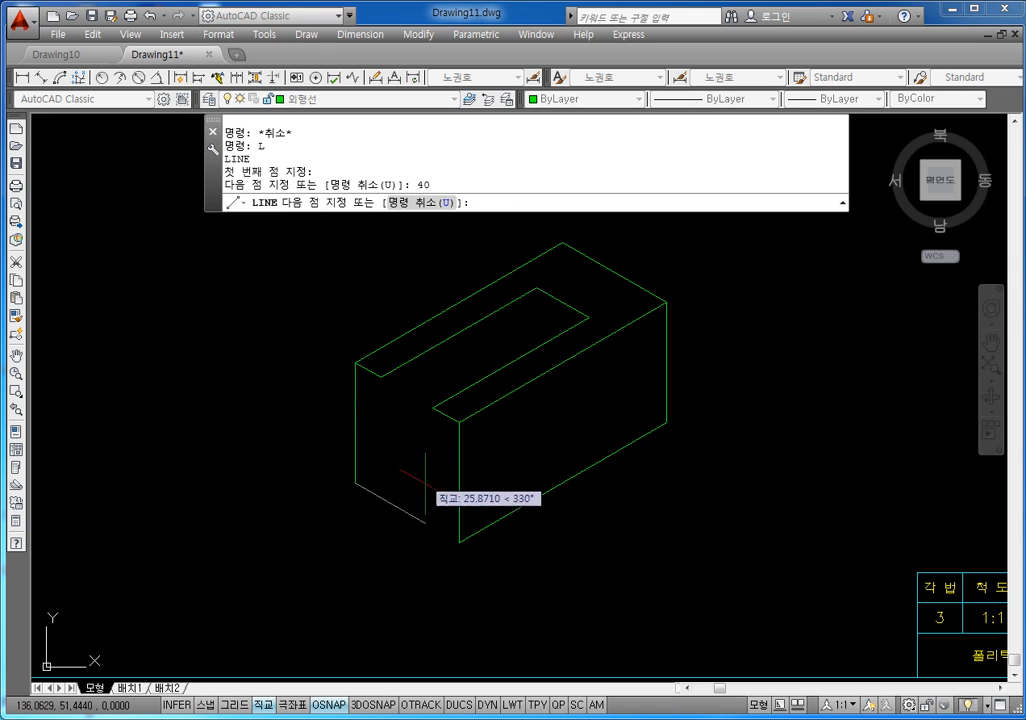
Step: Complete the left leg's front face with a 10-long line at 330° and a 40-long line straight up
type("10")
key("Return")
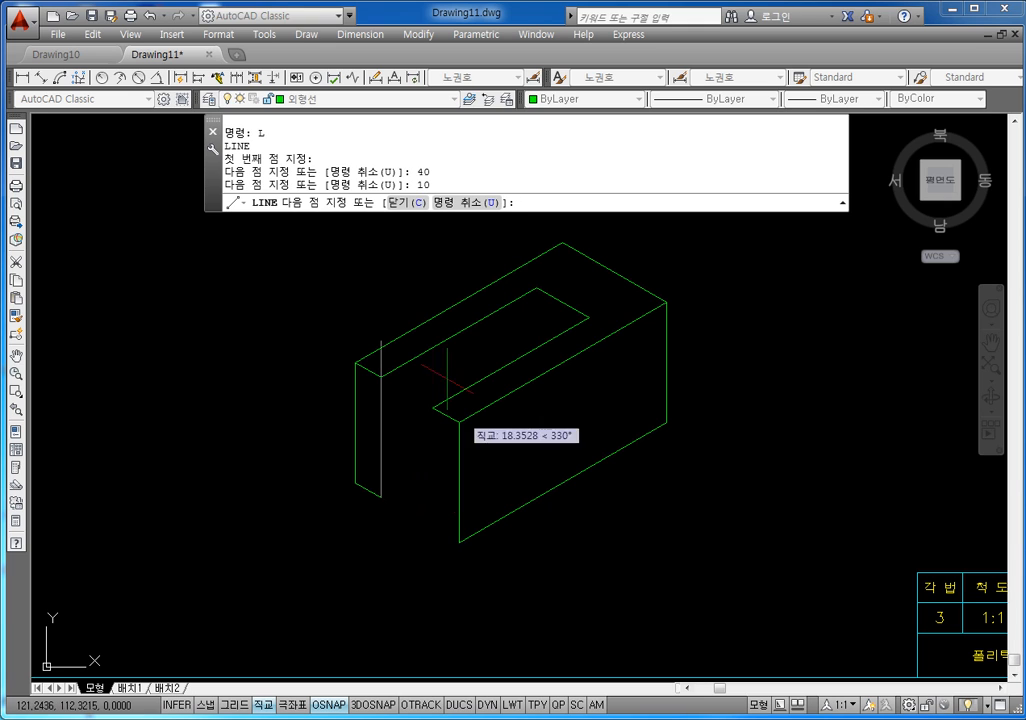
type("40")
key("Return")
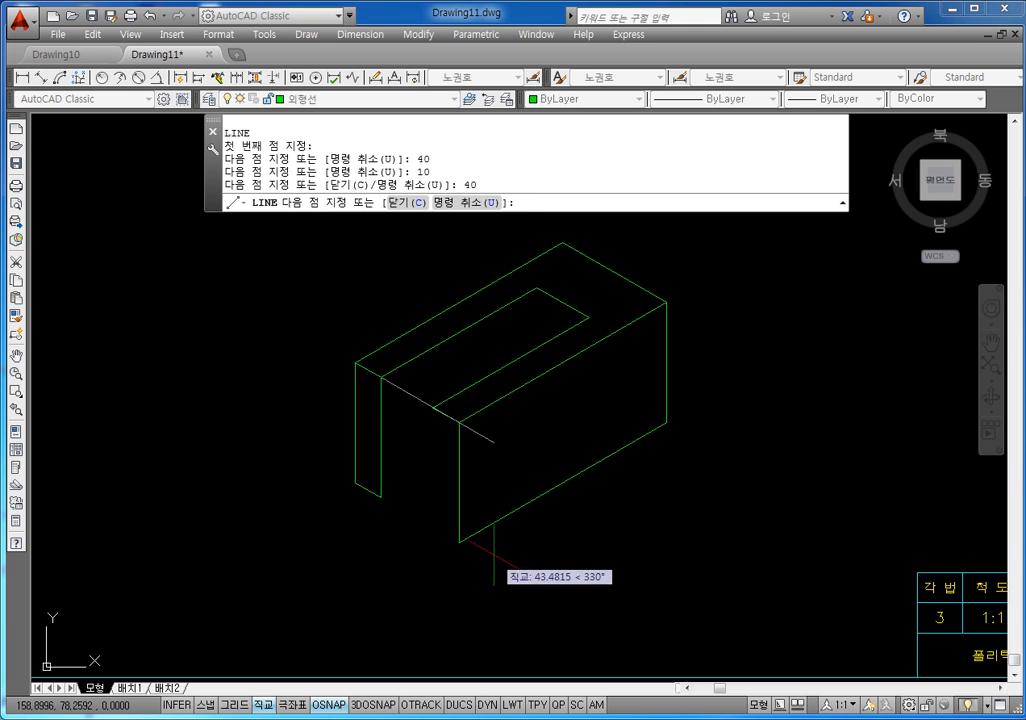
key("Escape")
Step: Draw a 40-long vertical line straight down from the right leg's upper inner front corner
key("Return")
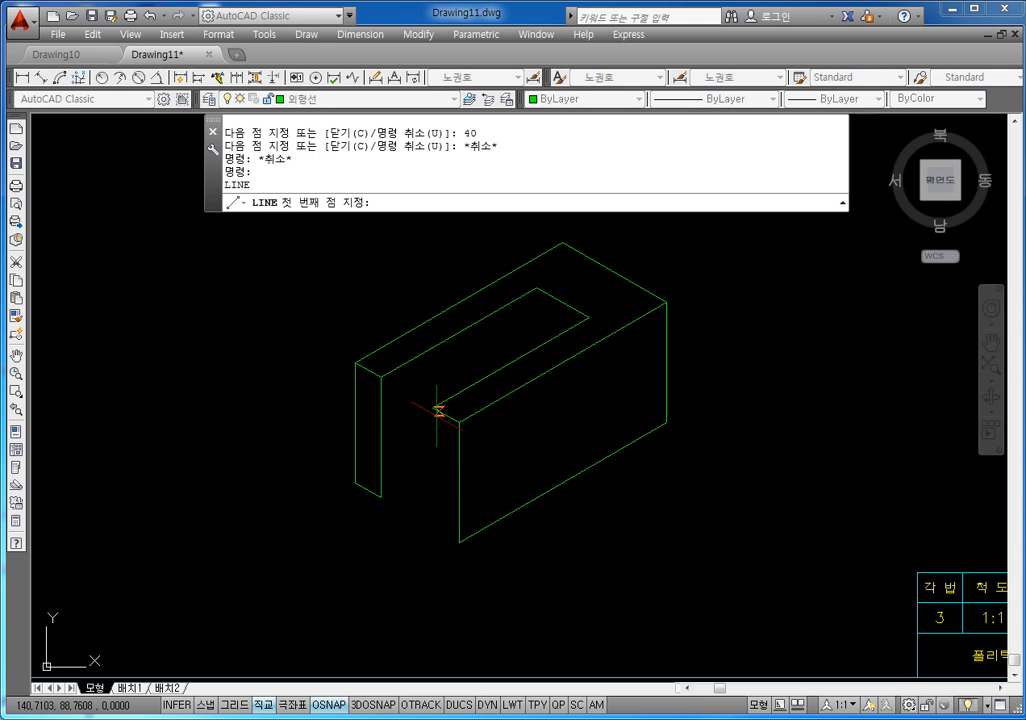
left_click(432, 407)
type("40")
key("Return")
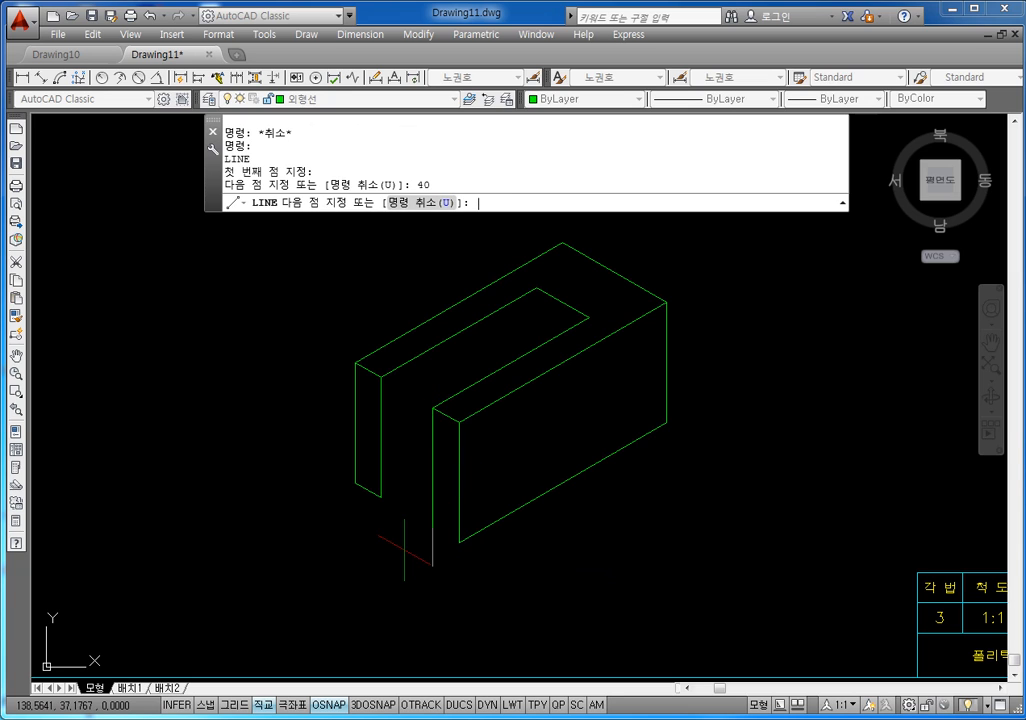
type("1")
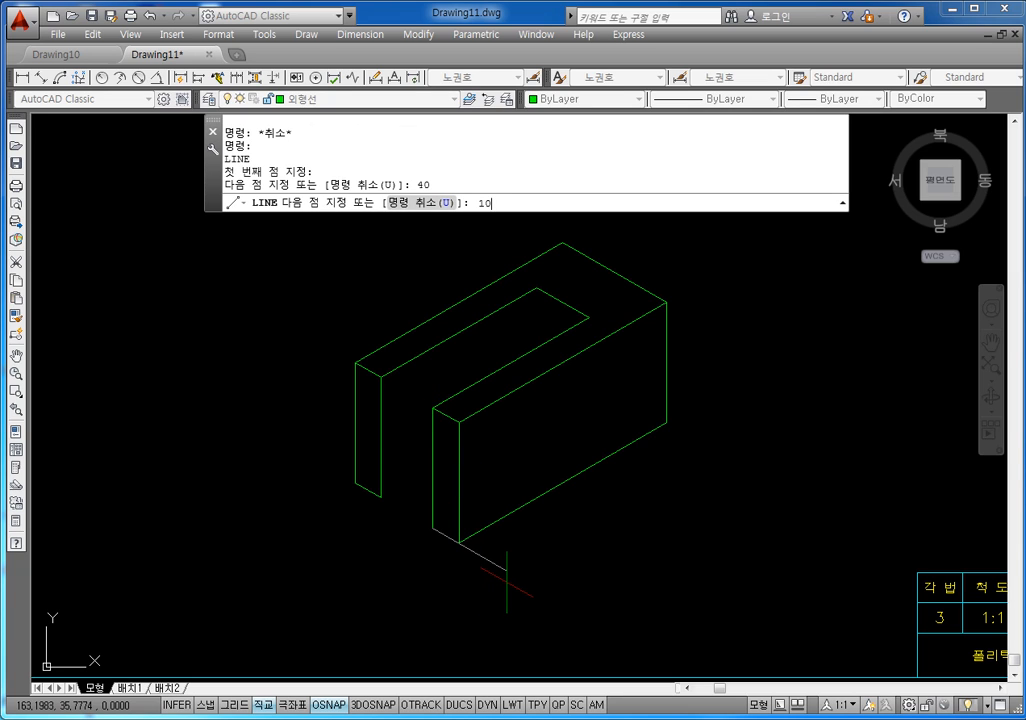
type("0")
key("Escape")
key("Escape")
key("Escape")
key("Escape")
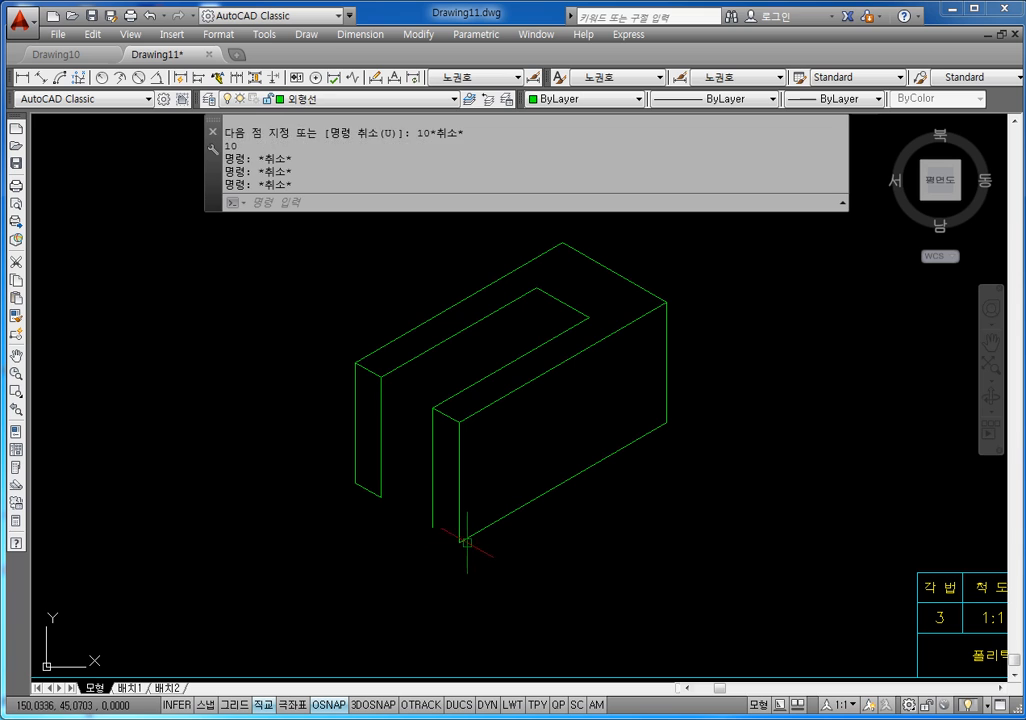
Step: Close the right leg's front face with a line joining the lower ends of its two vertical edges
type("L")
key("Return")
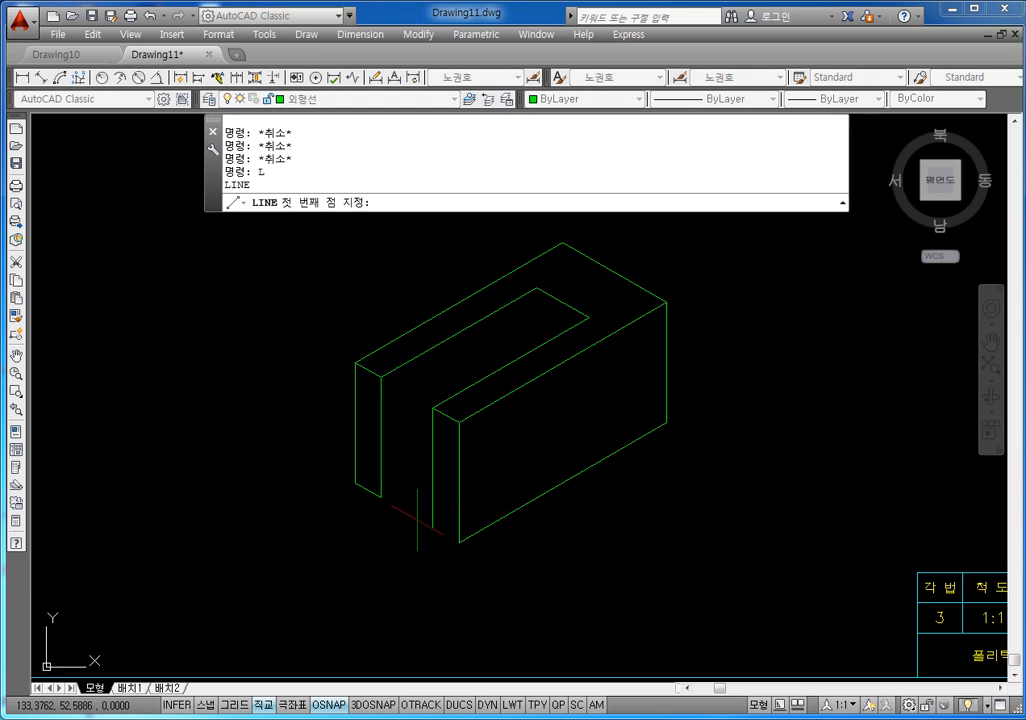
left_click(432, 528)
left_click(459, 542)
key("Escape")
key("Escape")
middle_click_drag(529, 580, 550, 548)
middle_click(537, 577)
middle_click(537, 577)
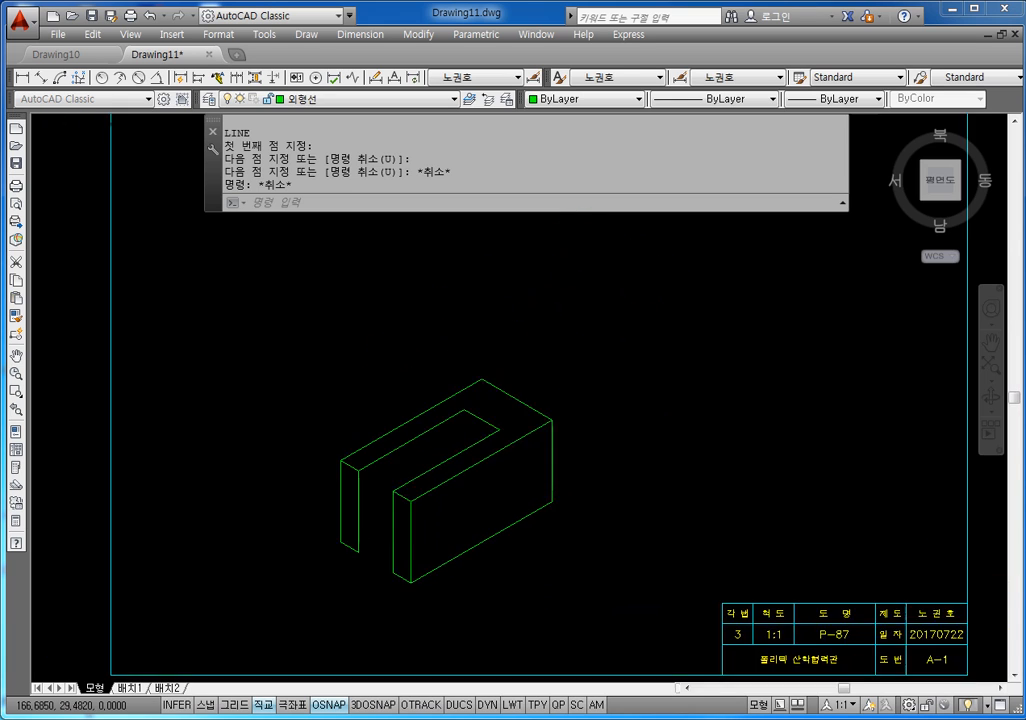
scroll(451, 481, "up", 4)
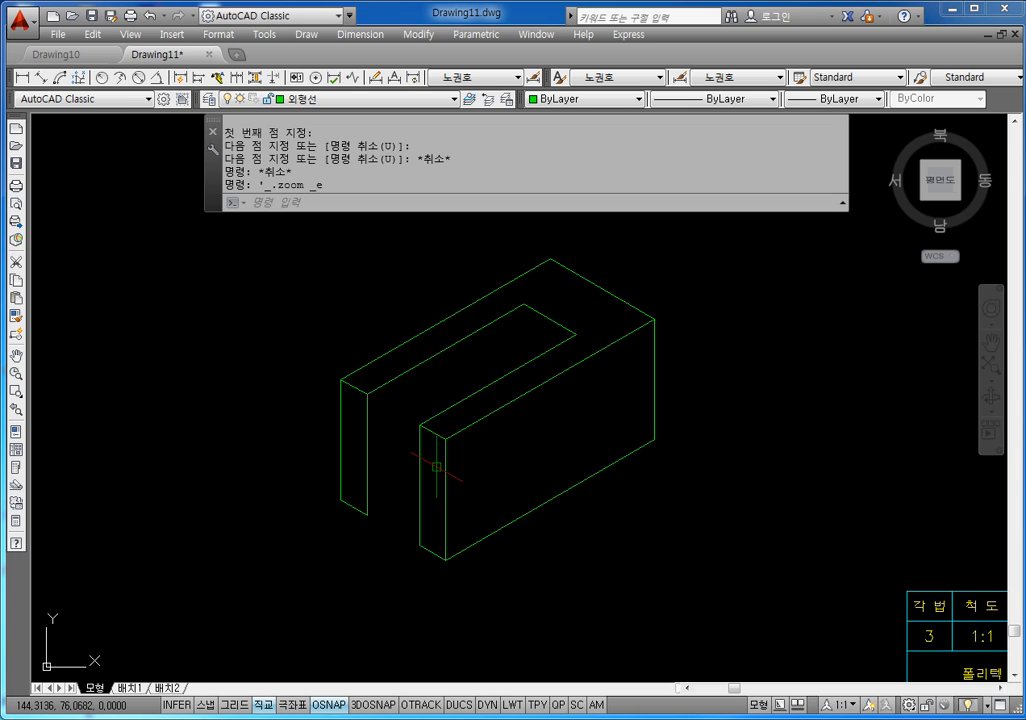
key("Escape")
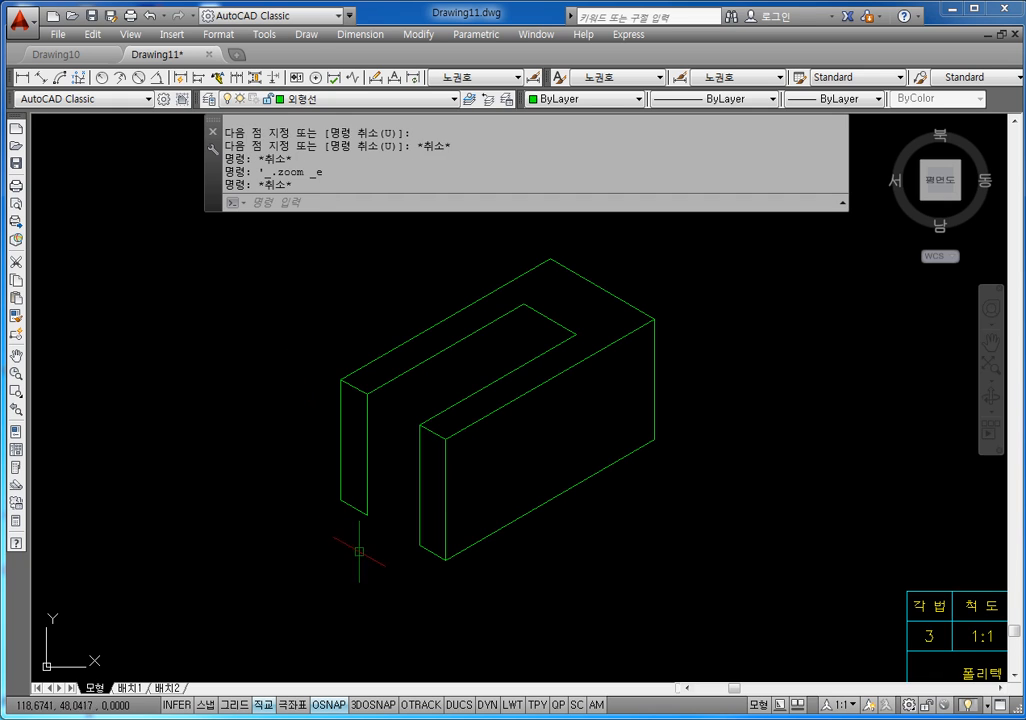
key("Escape")
middle_click_drag(370, 525, 378, 515)
key("Escape")
key("Escape")
type("L")
key("Return")
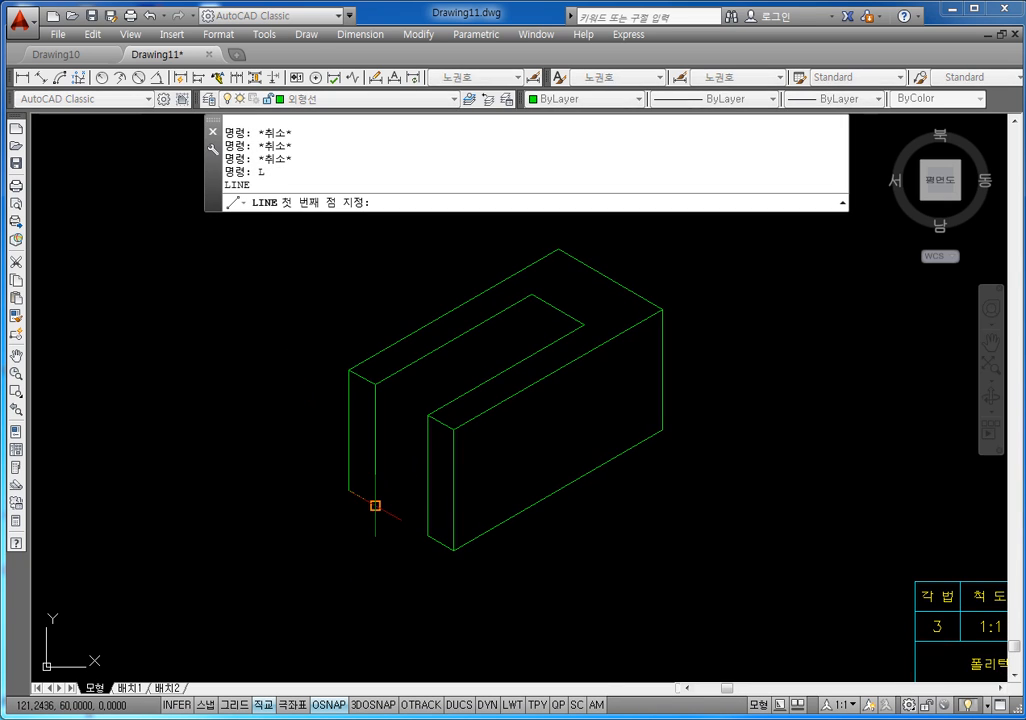
left_click(375, 504)
key("F8")
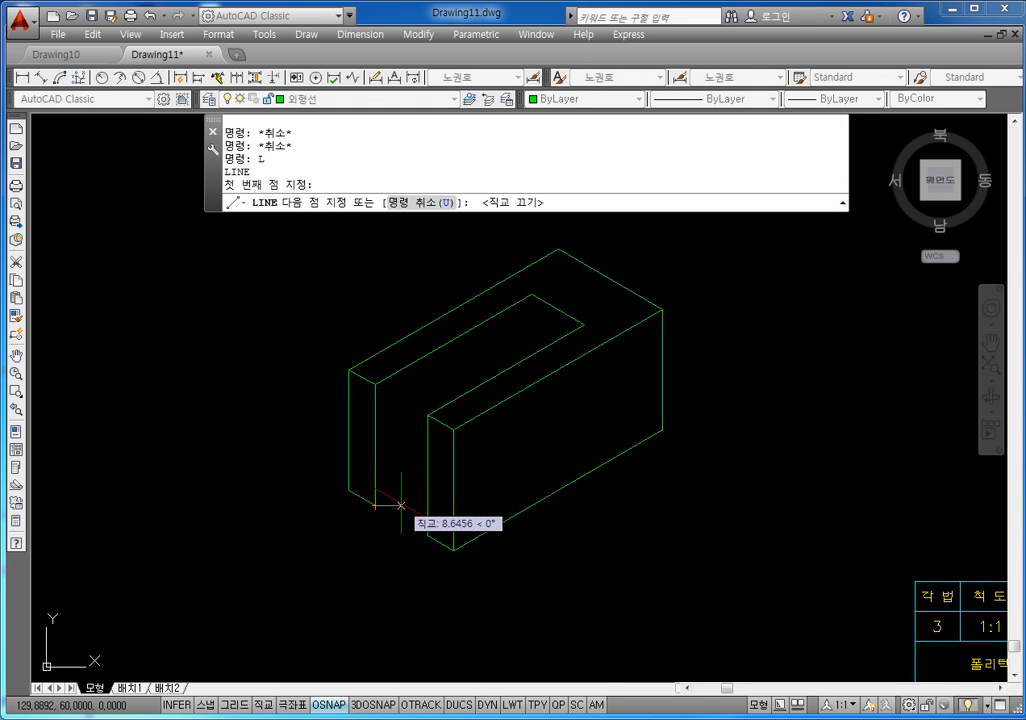
key("F8")
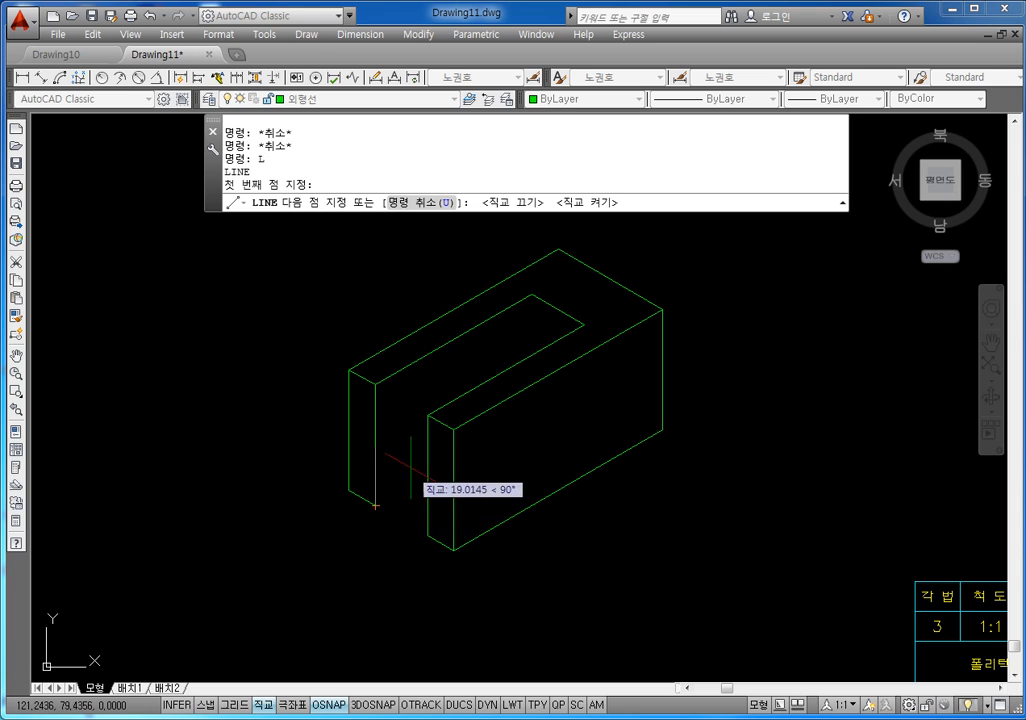
key("F8")
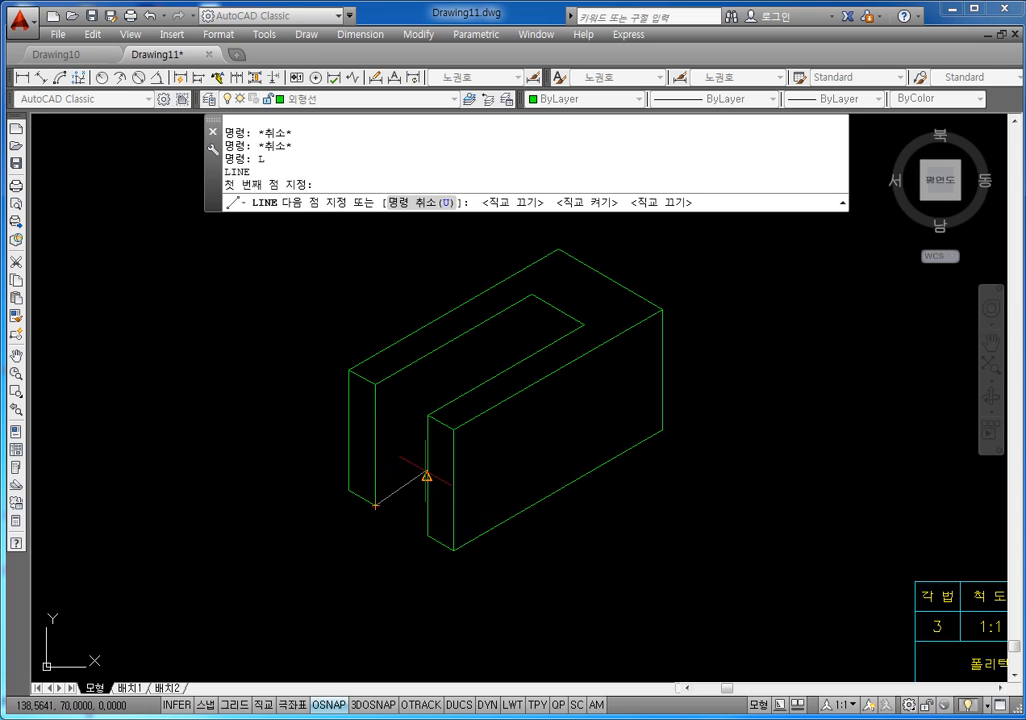
Step: Switch the isometric drafting plane to the top plane (평면도) with ortho mode on, leaving the unfinished line command
key("F5")
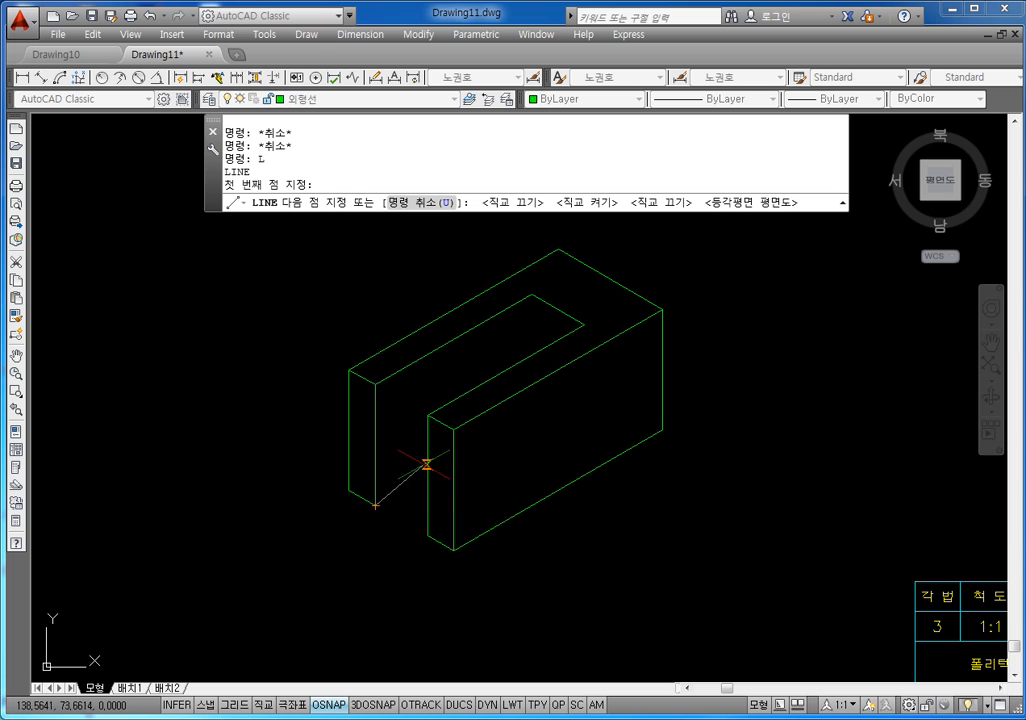
key("F8")
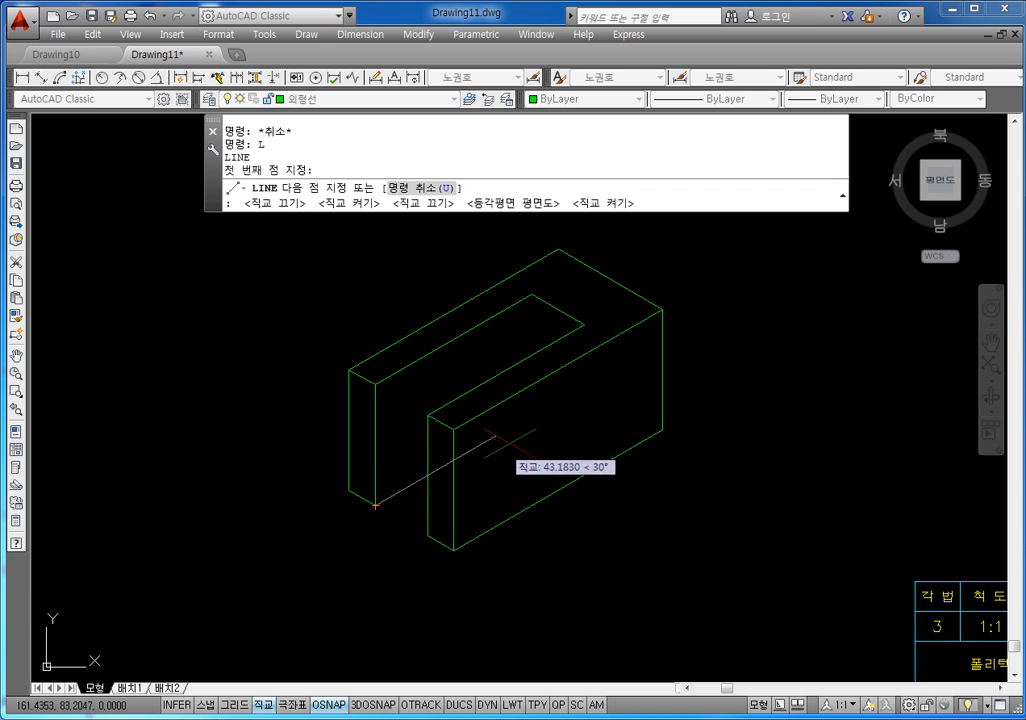
key("Escape")
key("Escape")
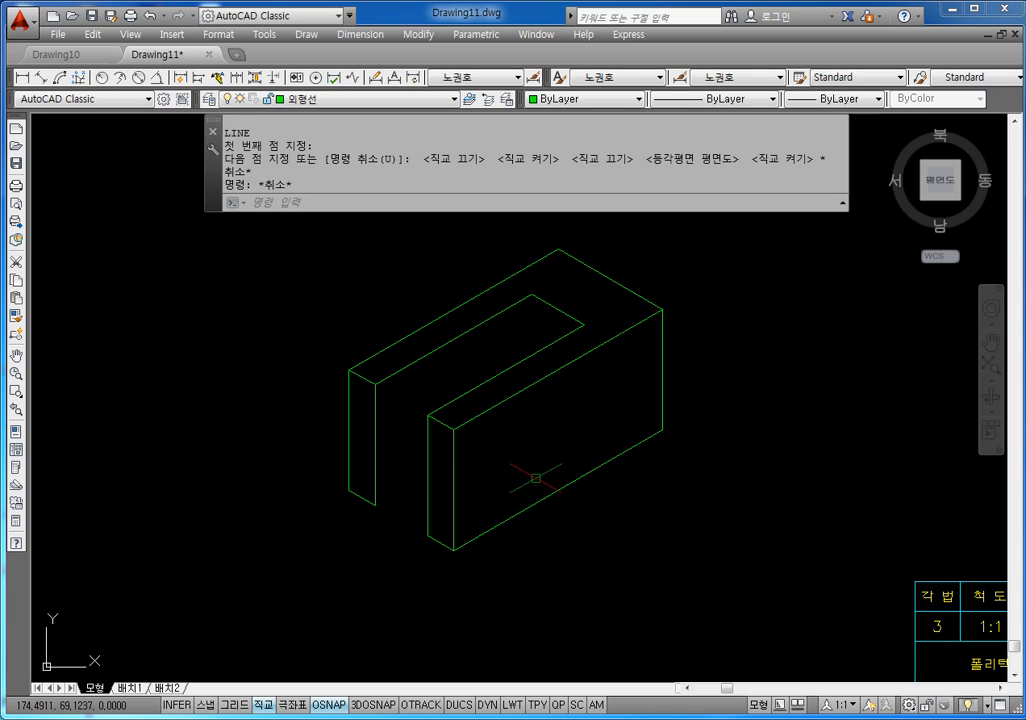
middle_click_drag(536, 477, 515, 463)
key("Escape")
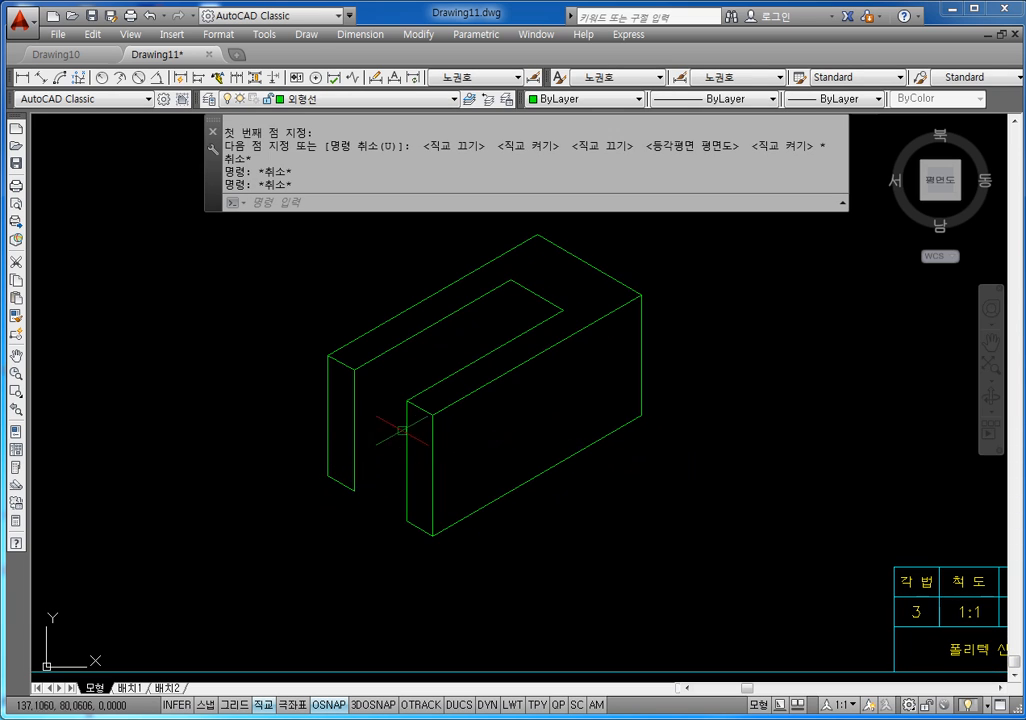
left_click(378, 357)
left_click(374, 330)
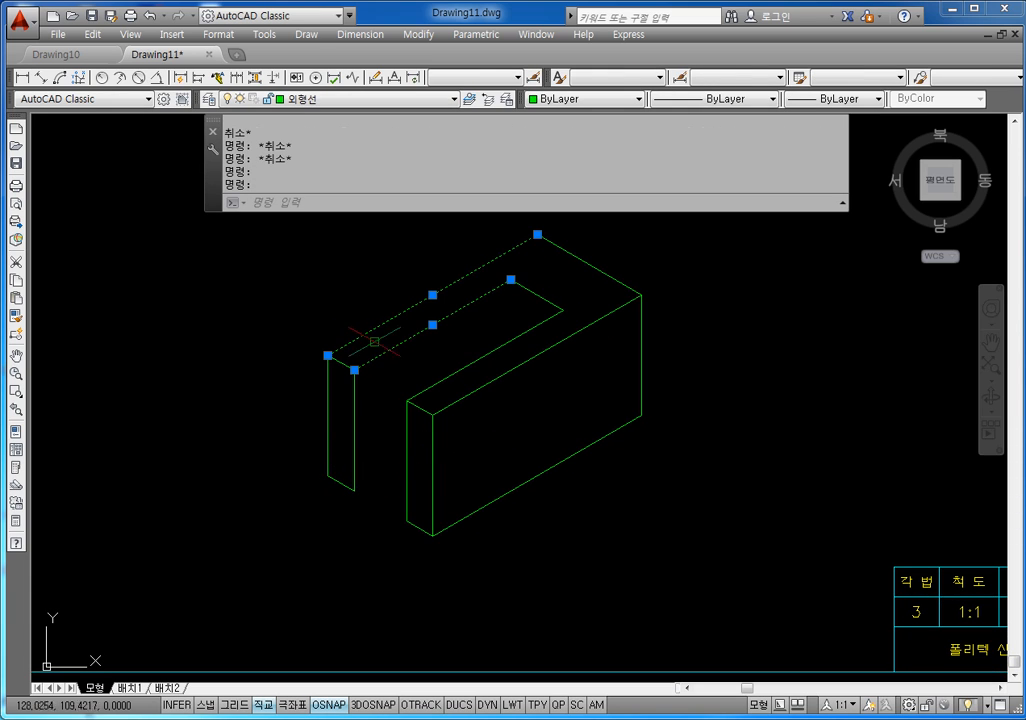
left_click(458, 401)
left_click(434, 384)
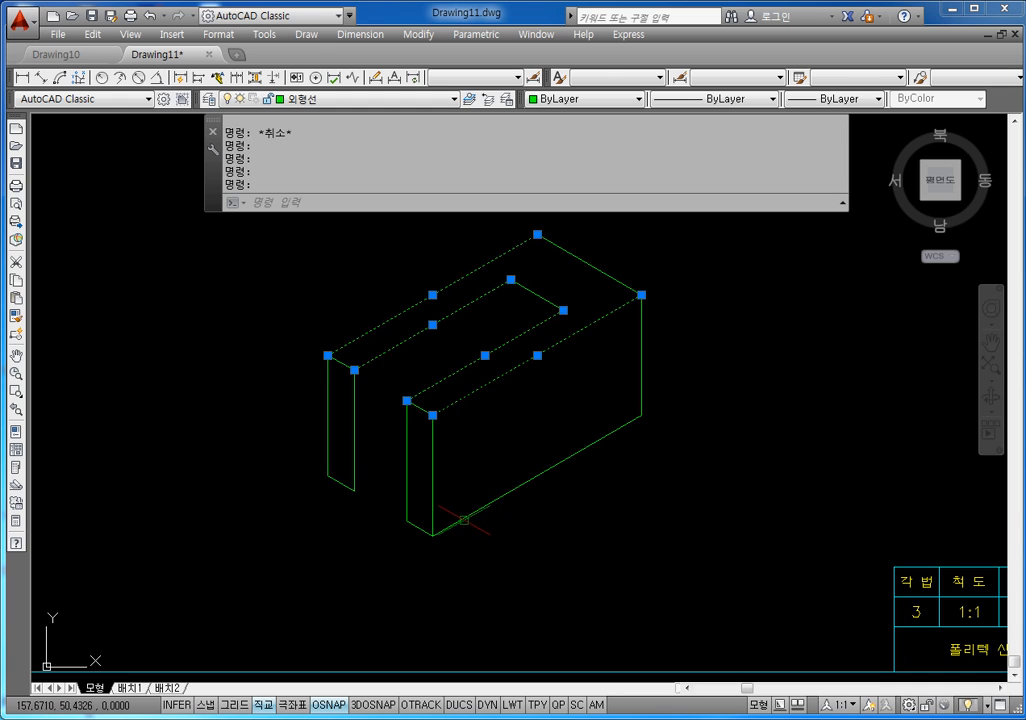
key("Escape")
key("Escape")
key("Escape")
key("Escape")
Step: Copy the right side face's lower edge from its front end to the lower inner corner of the left leg
type("co")
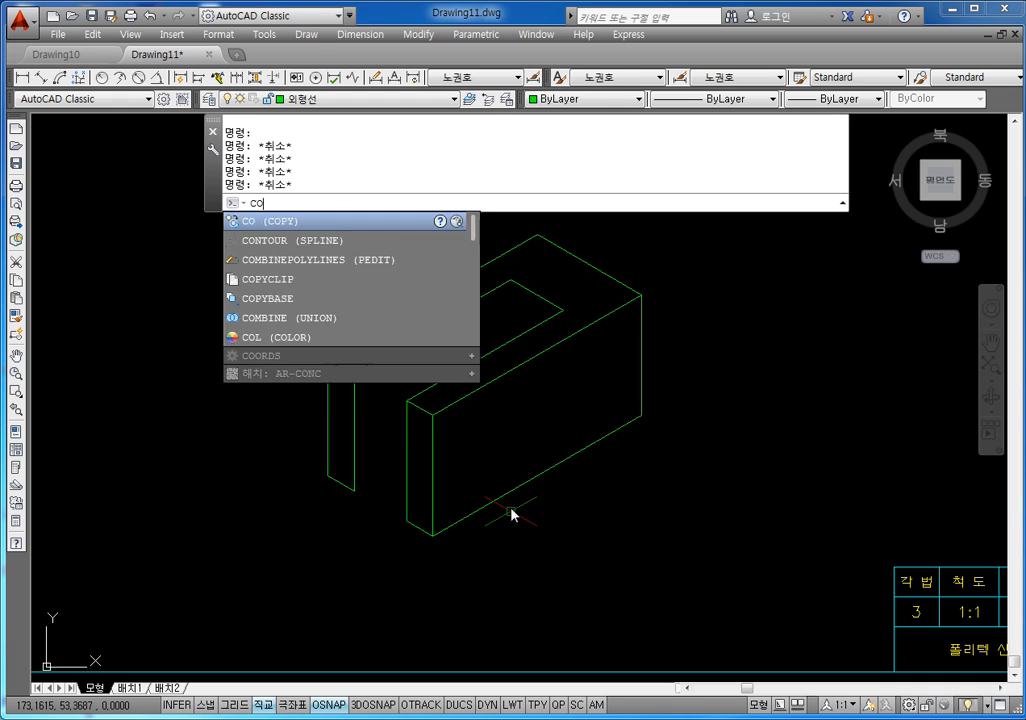
key("Return")
left_click(451, 530)
key("Return")
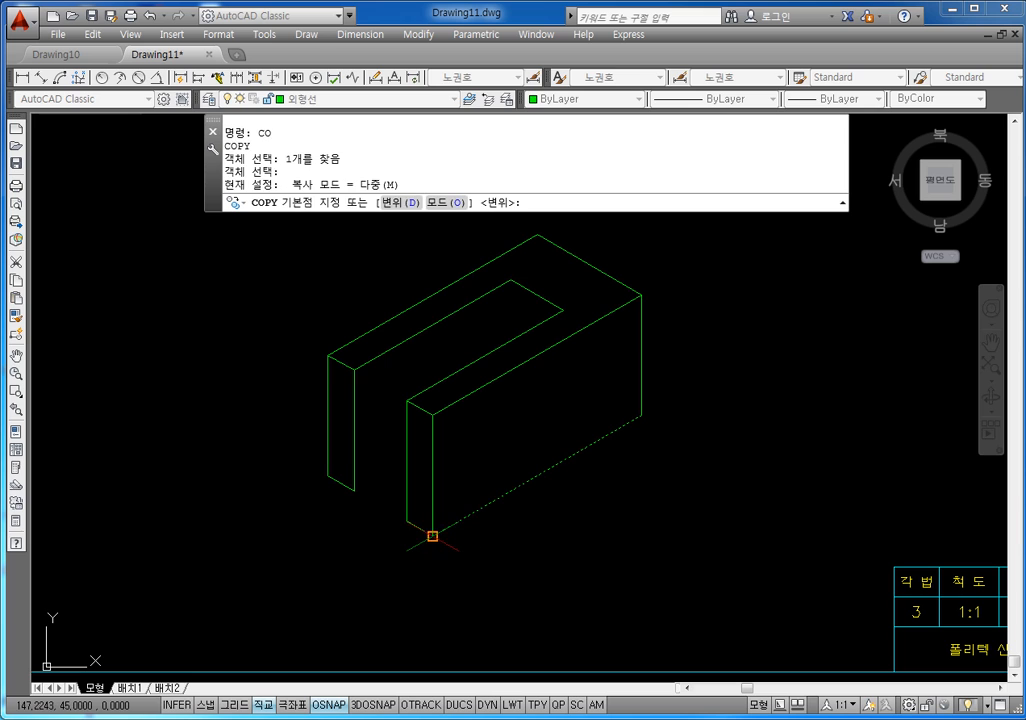
left_click(432, 534)
left_click(354, 490)
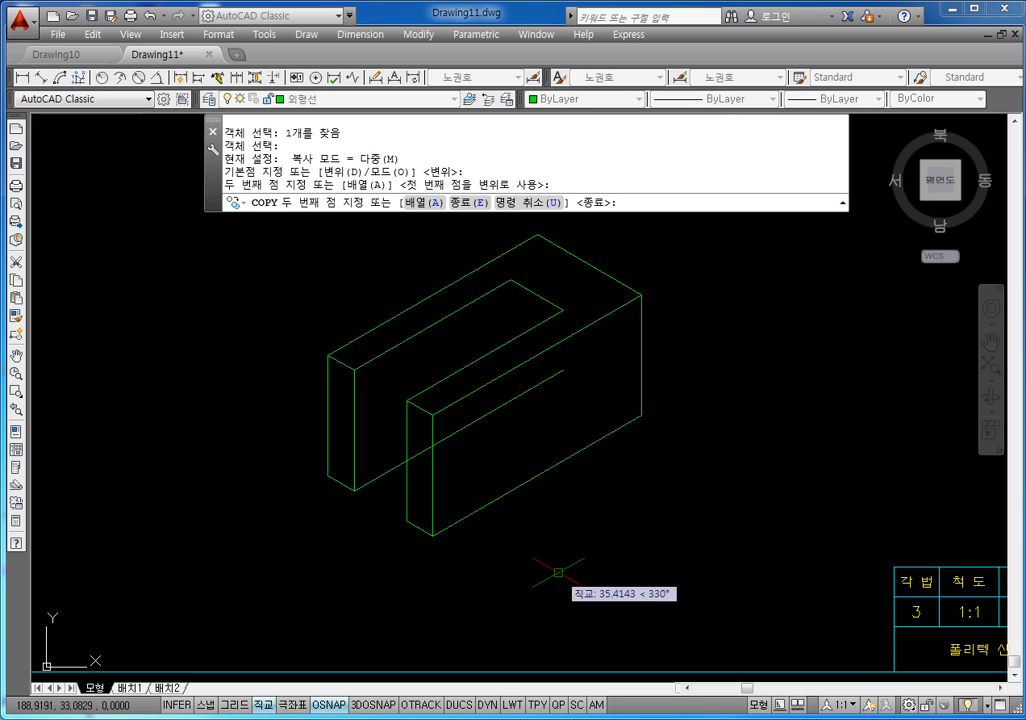
key("Escape")
key("Escape")
key("Escape")
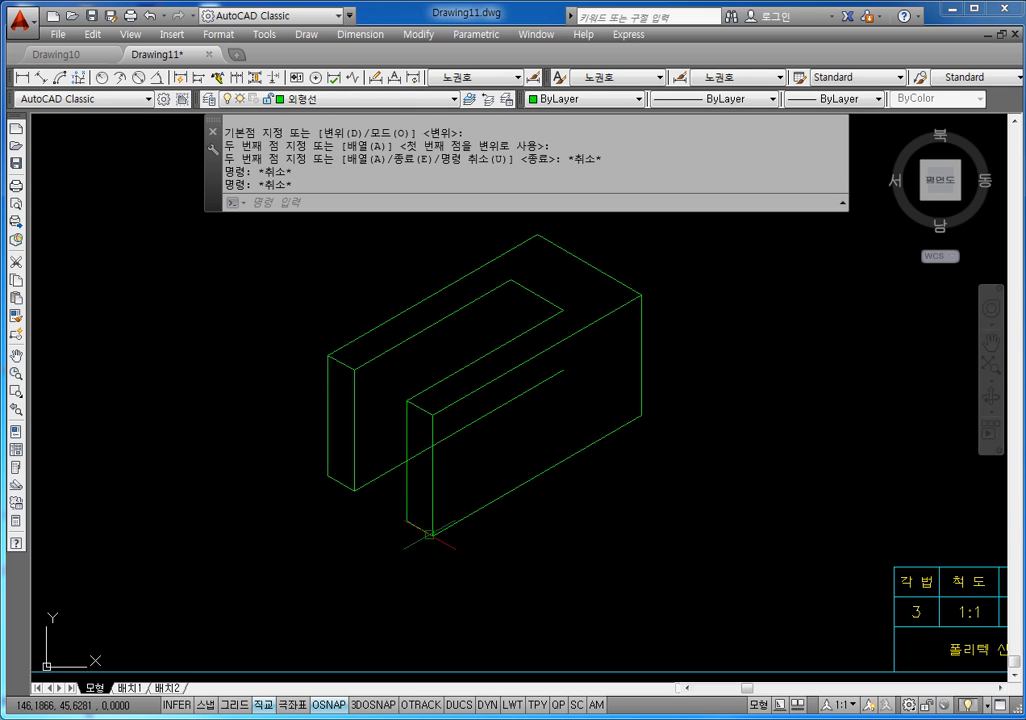
key("Escape")
key("Escape")
key("Escape")
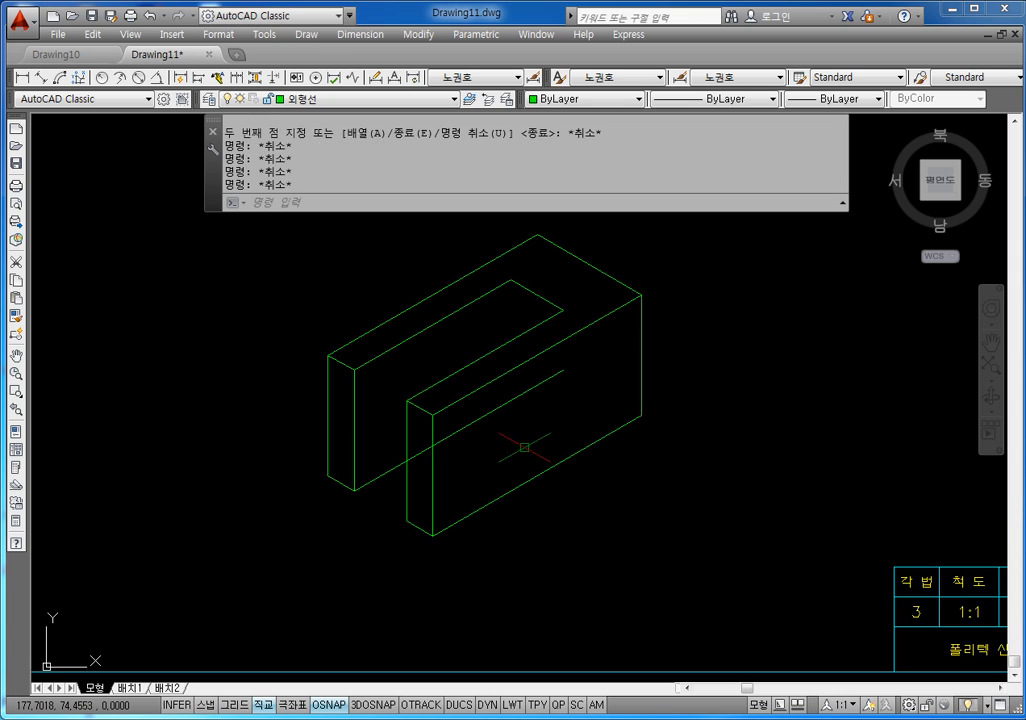
Step: Trim away the parts of the copied edge that run behind the right leg's front and side faces
type("TR")
key("space")
key("space")
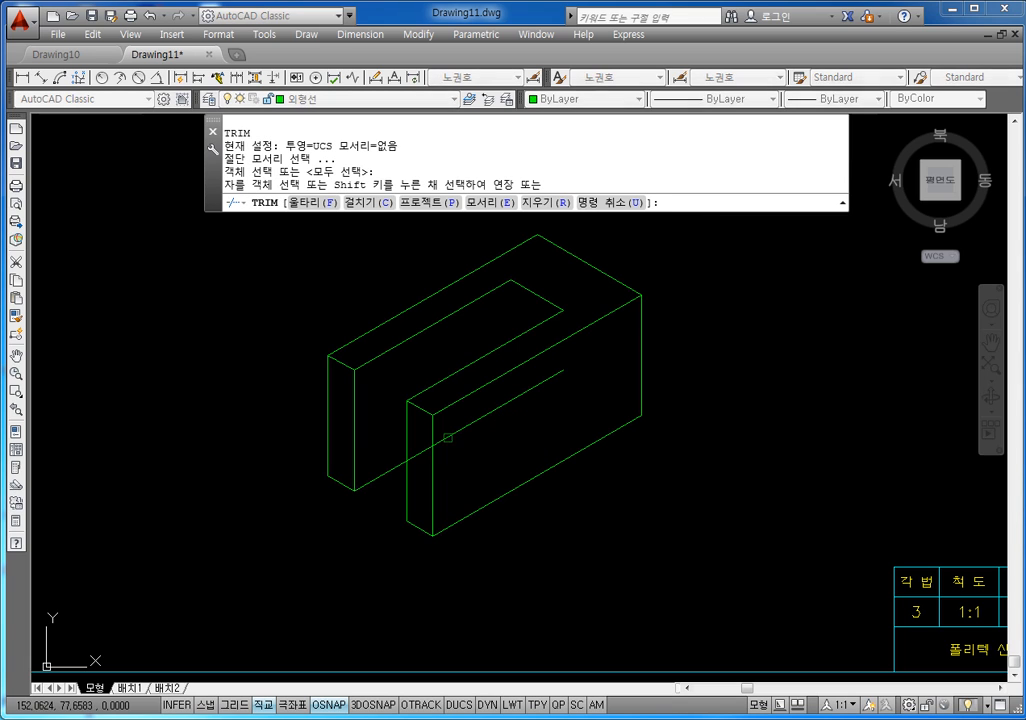
left_click(464, 435)
left_click(458, 428)
left_click(420, 451)
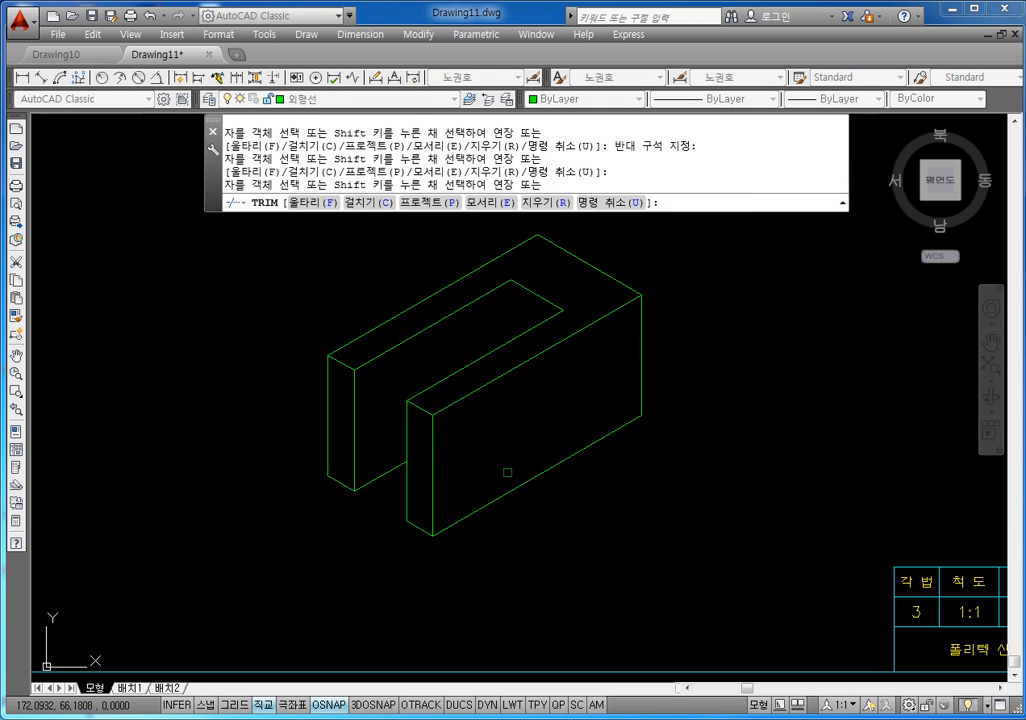
key("Escape")
middle_click_drag(534, 433, 566, 460)
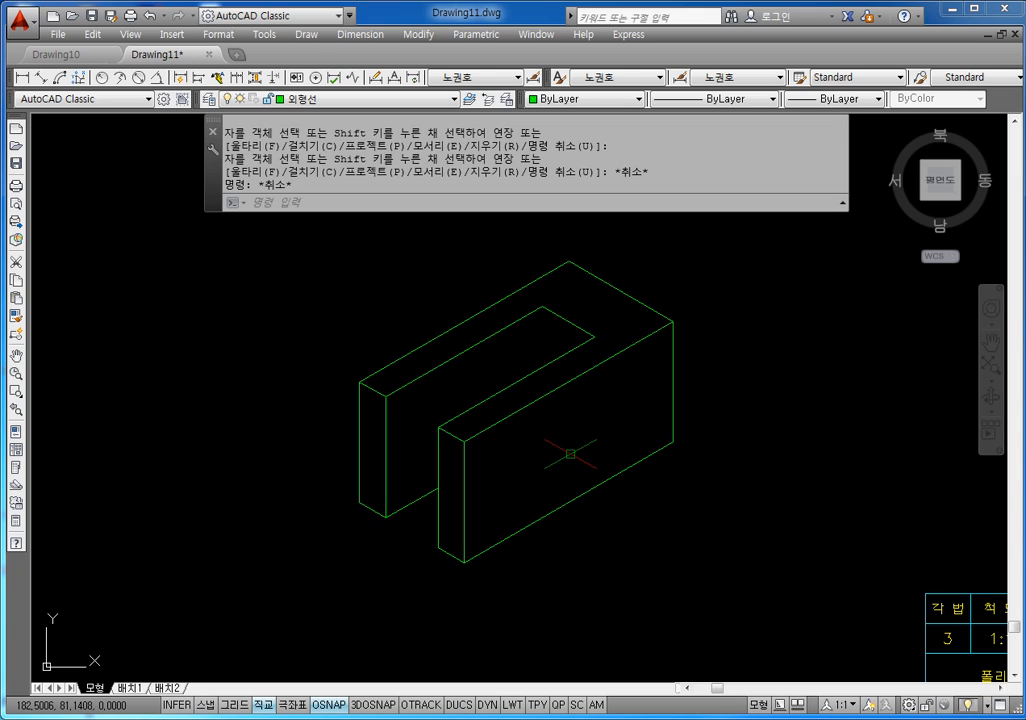
Step: Draw an isometric circle of radius 10 on the top face, centred on the midpoint of the slot's inner end edge
key("Escape")
key("Escape")
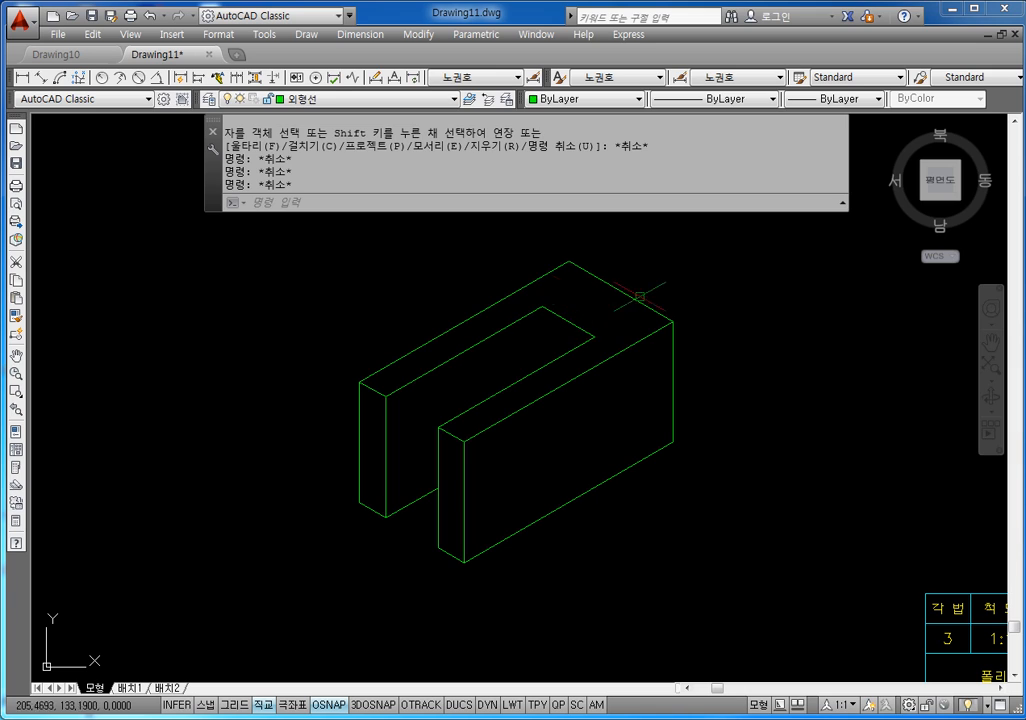
key("Escape")
key("Escape")
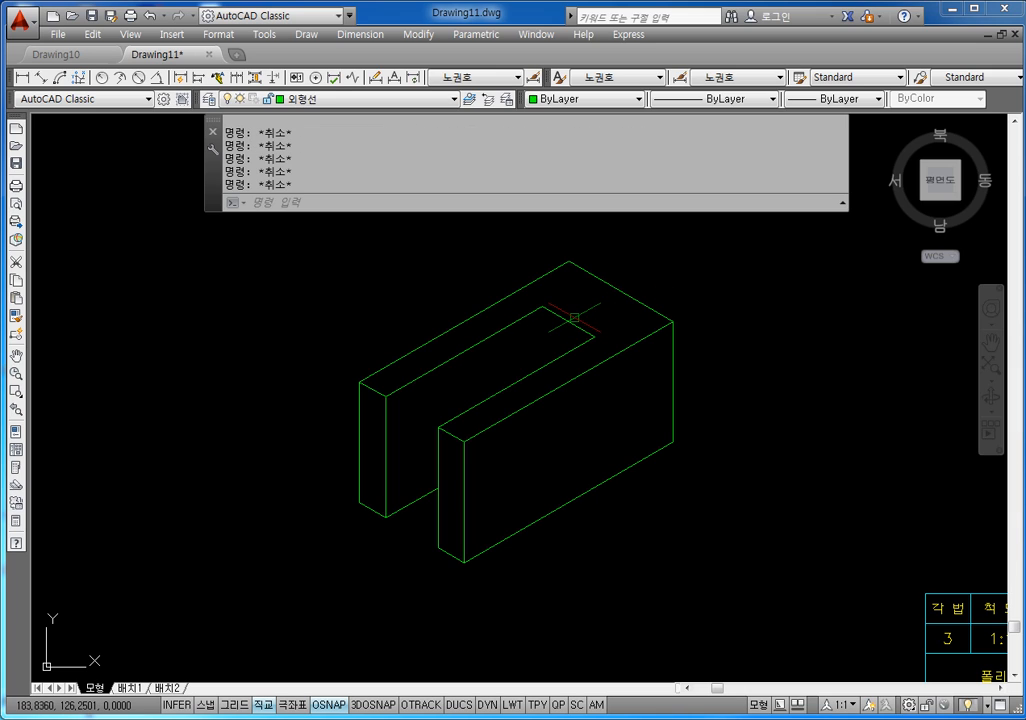
type("el")
key("Return")
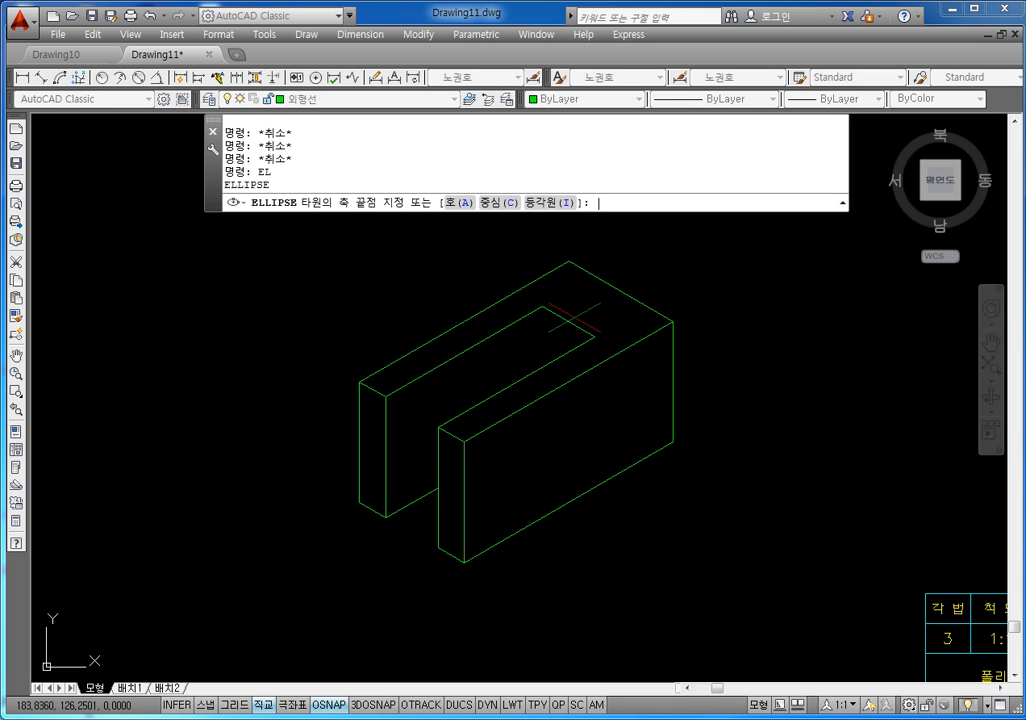
key("Return")
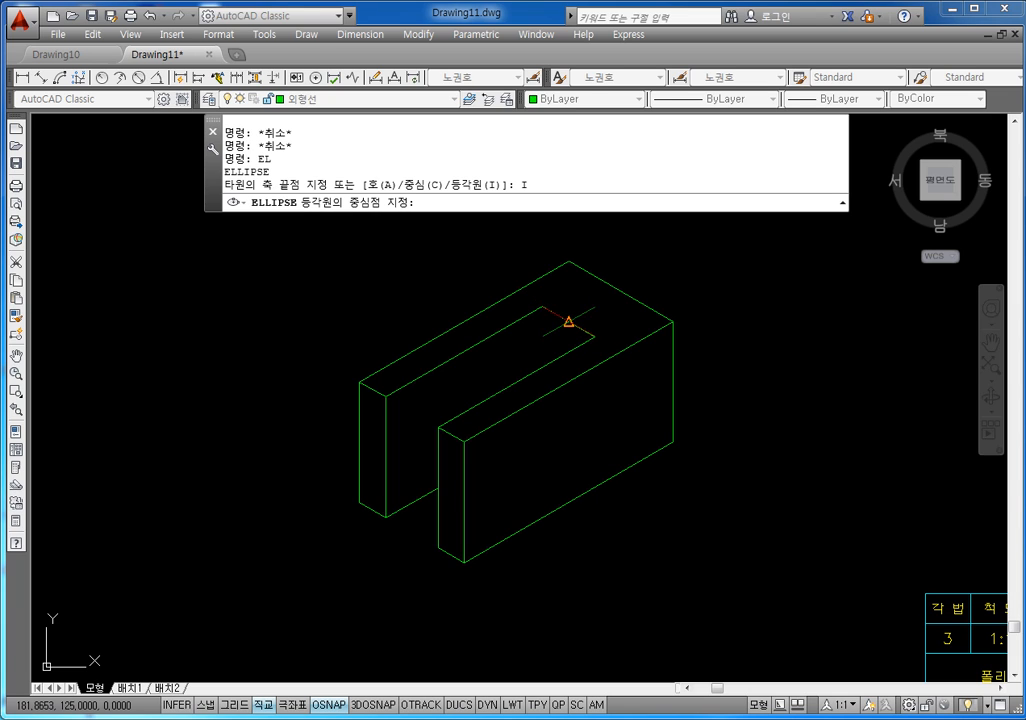
left_click(569, 321)
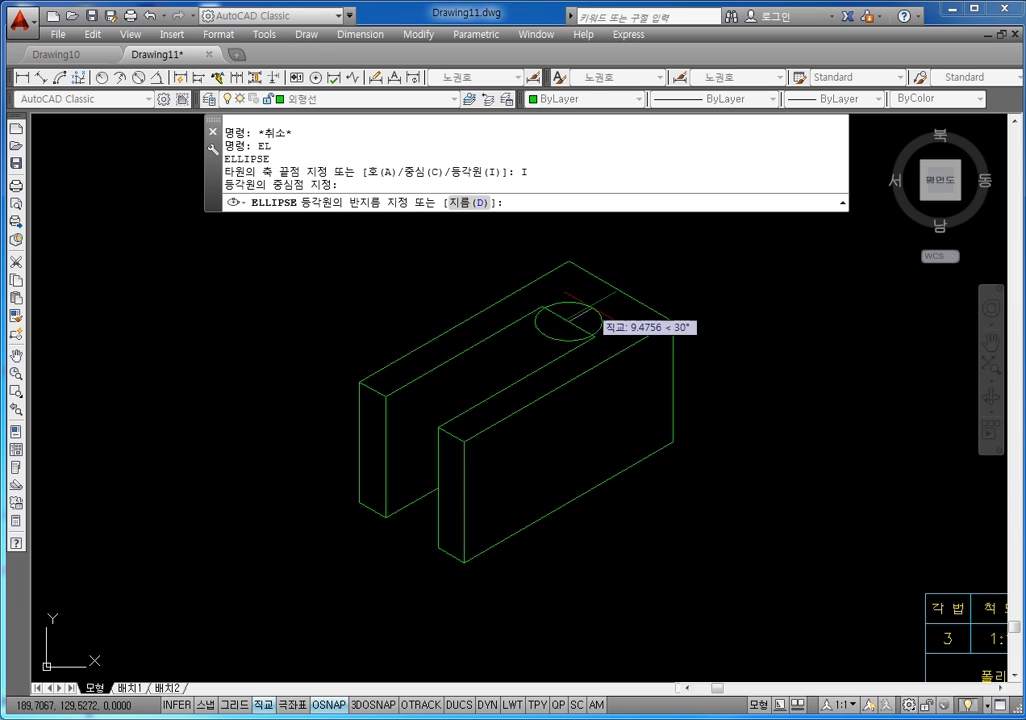
type("10")
key("Return")
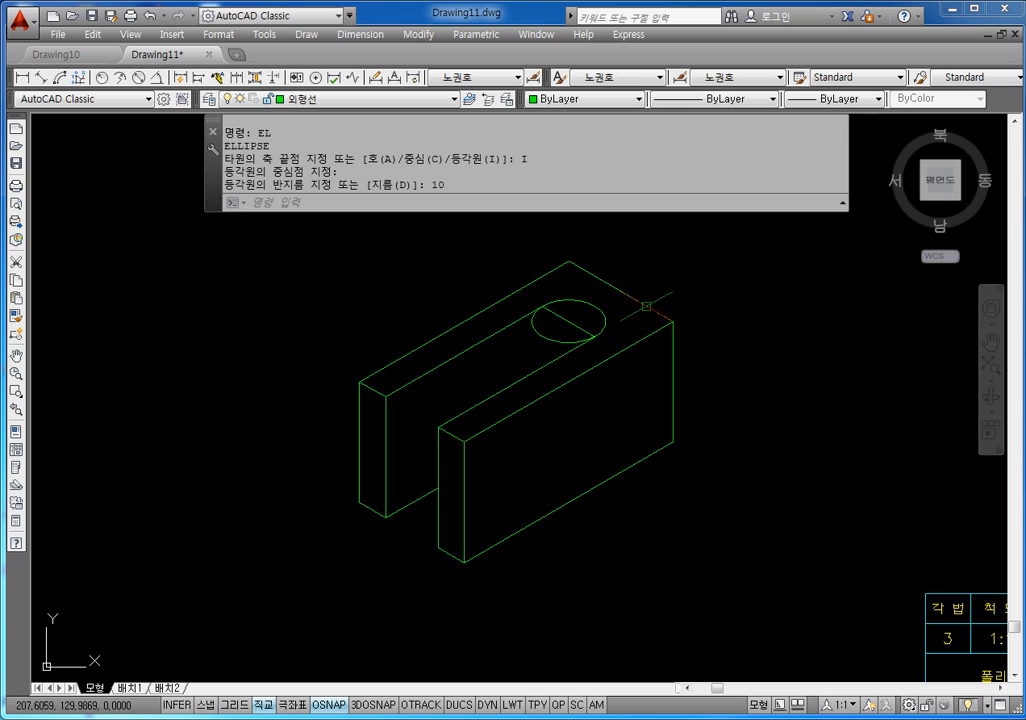
Step: Draw a second isometric circle of radius 20 about the same midpoint of the slot's inner end edge
key("Return")
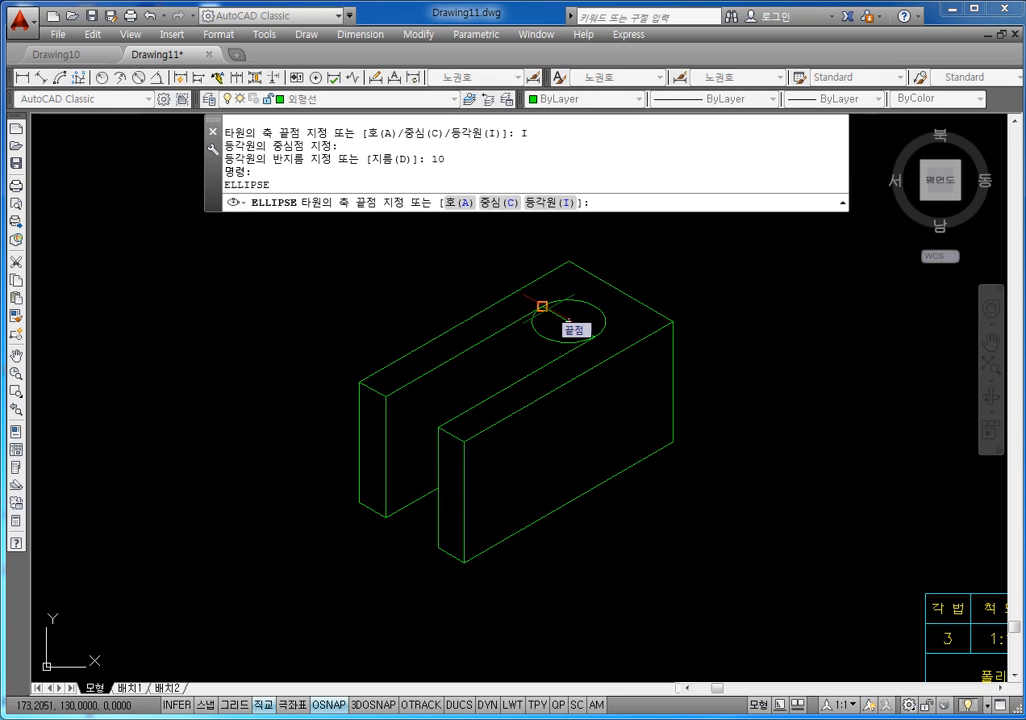
type("i")
key("Return")
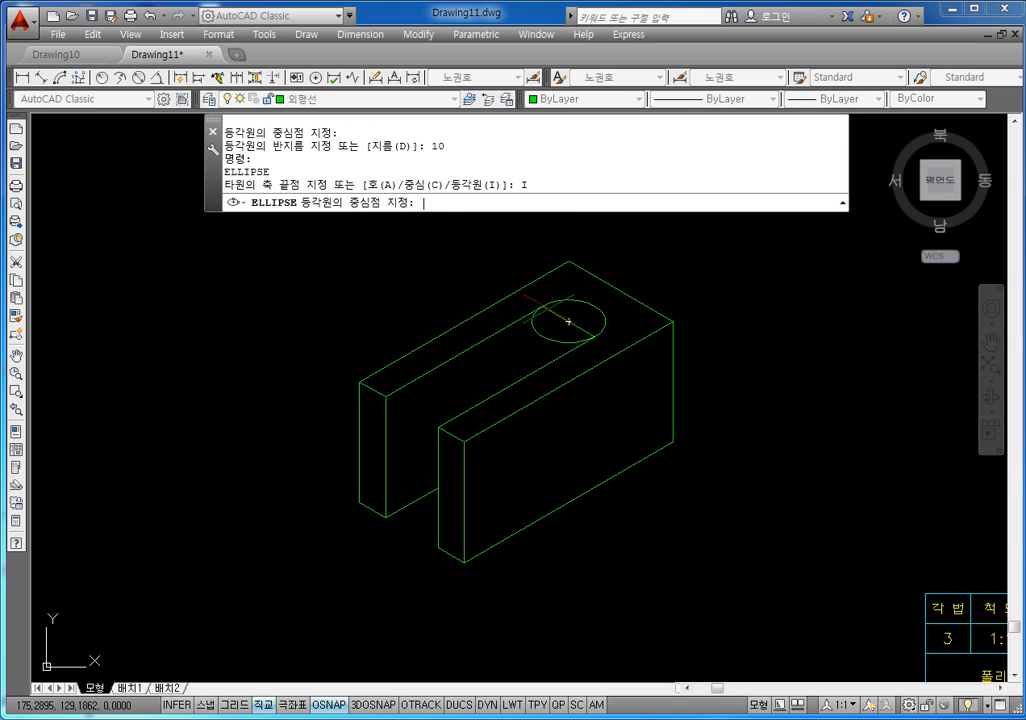
left_click(568, 321)
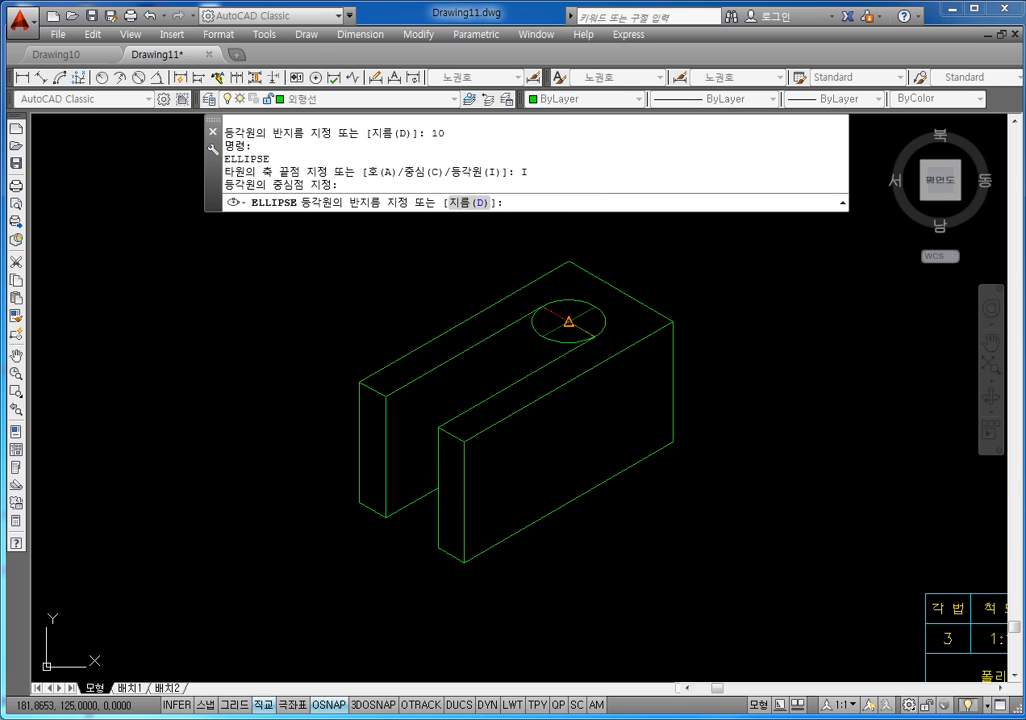
type("20")
key("Return")
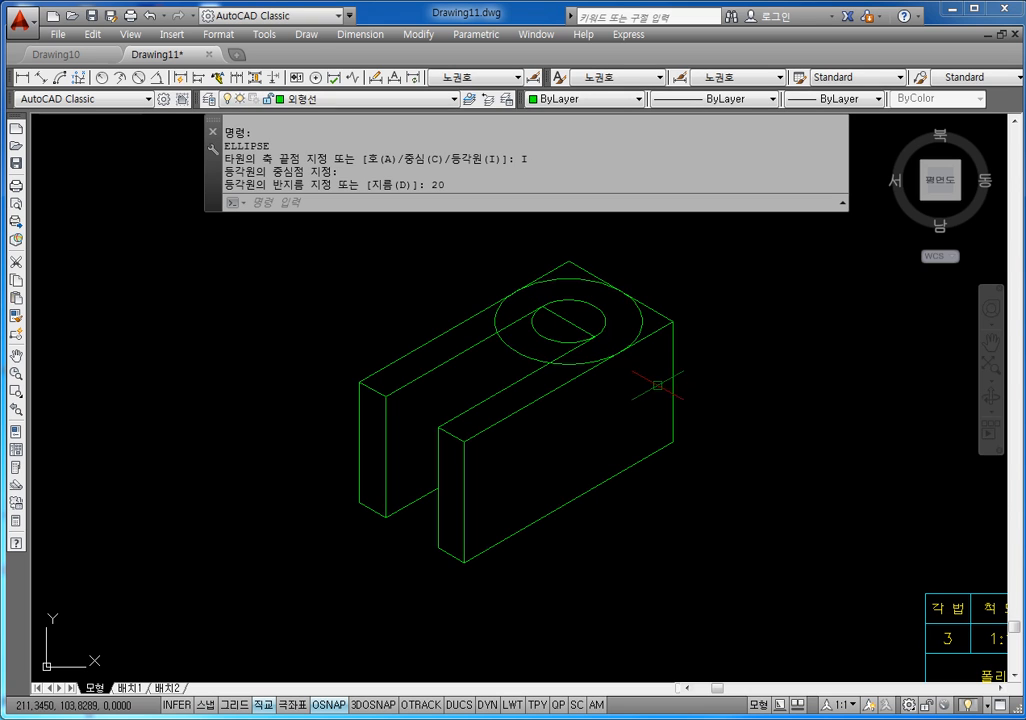
Step: Trim away the front halves of both isometric circles, leaving two arcs around the slot's closed end
scroll(531, 291, "up", 4)
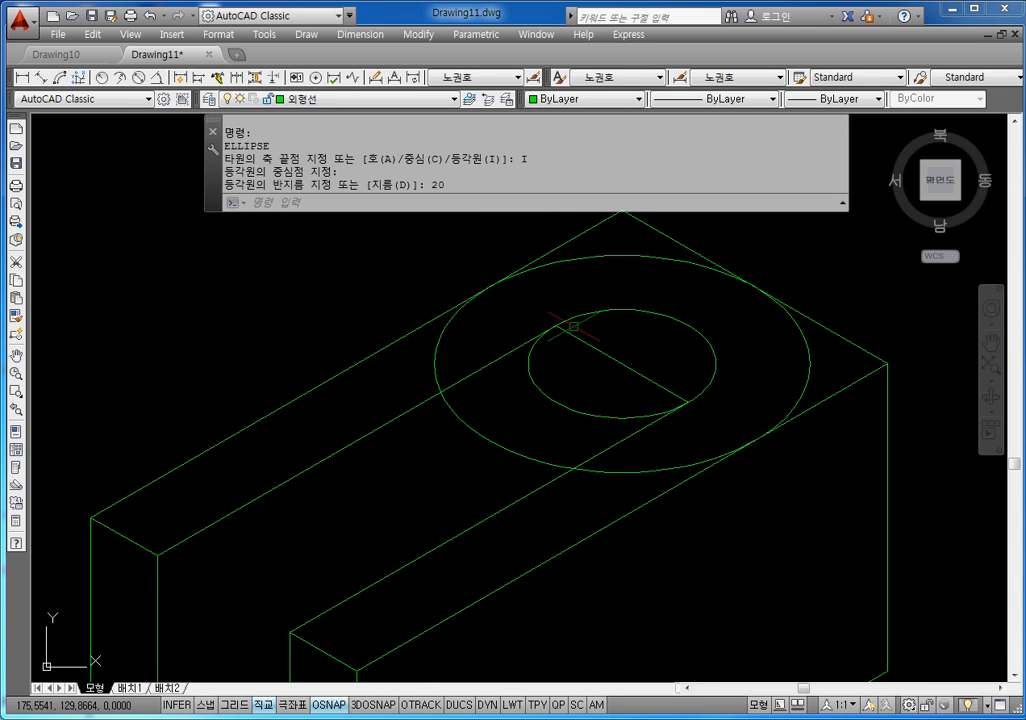
scroll(640, 349, "down", 2)
middle_click_drag(640, 349, 615, 341)
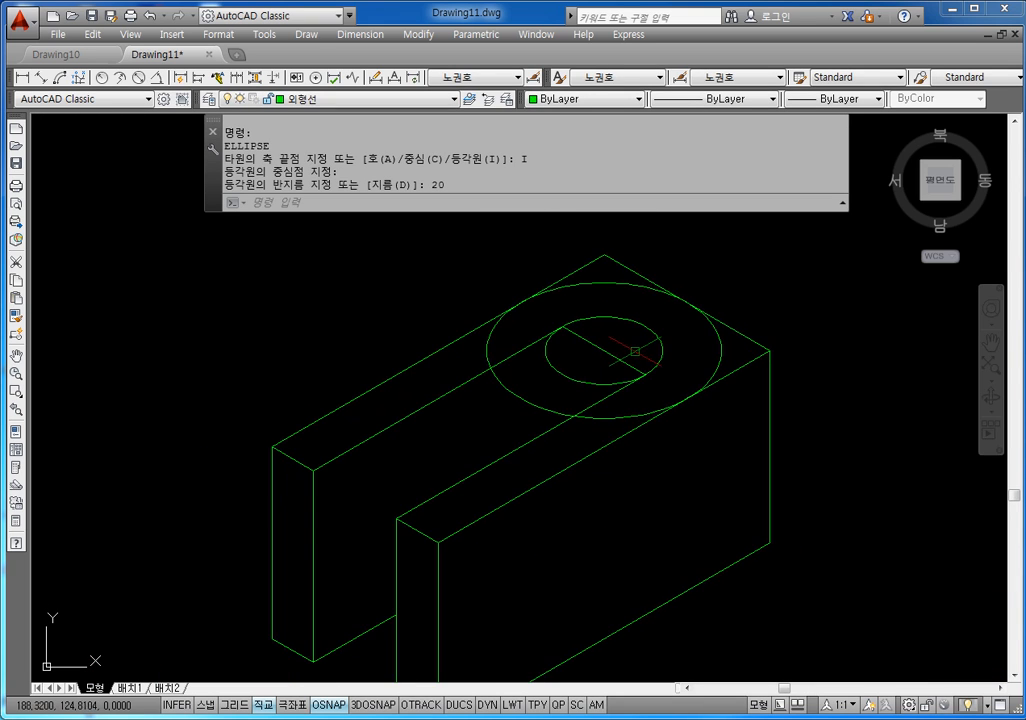
key("Escape")
key("Escape")
key("Escape")
type("tr")
key("Return")
key("Return")
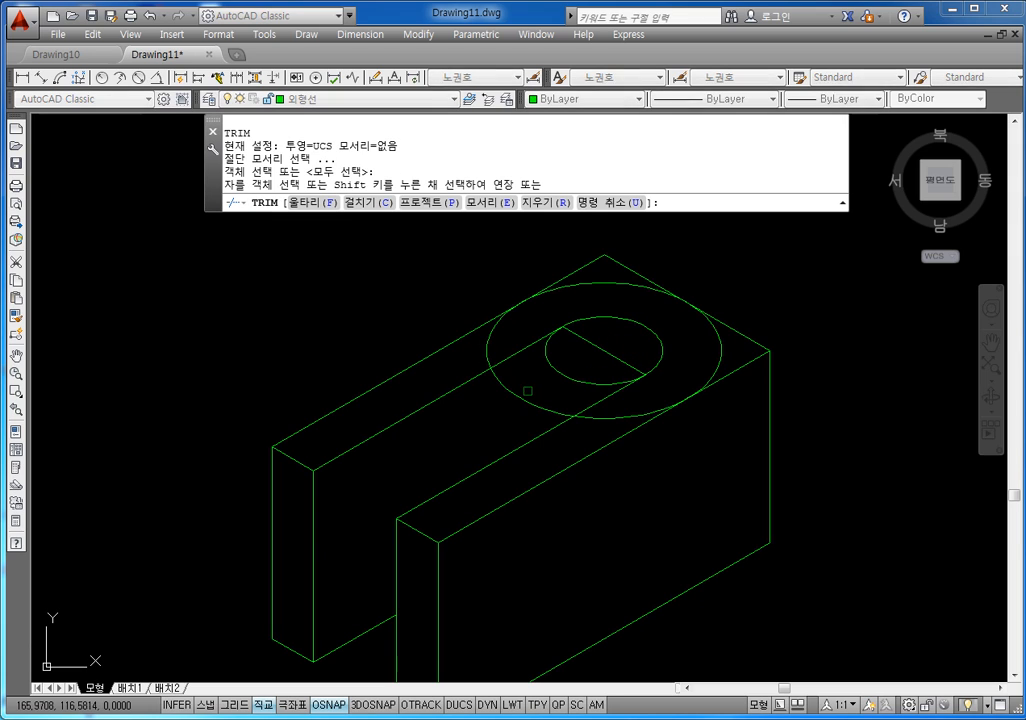
left_click(613, 419)
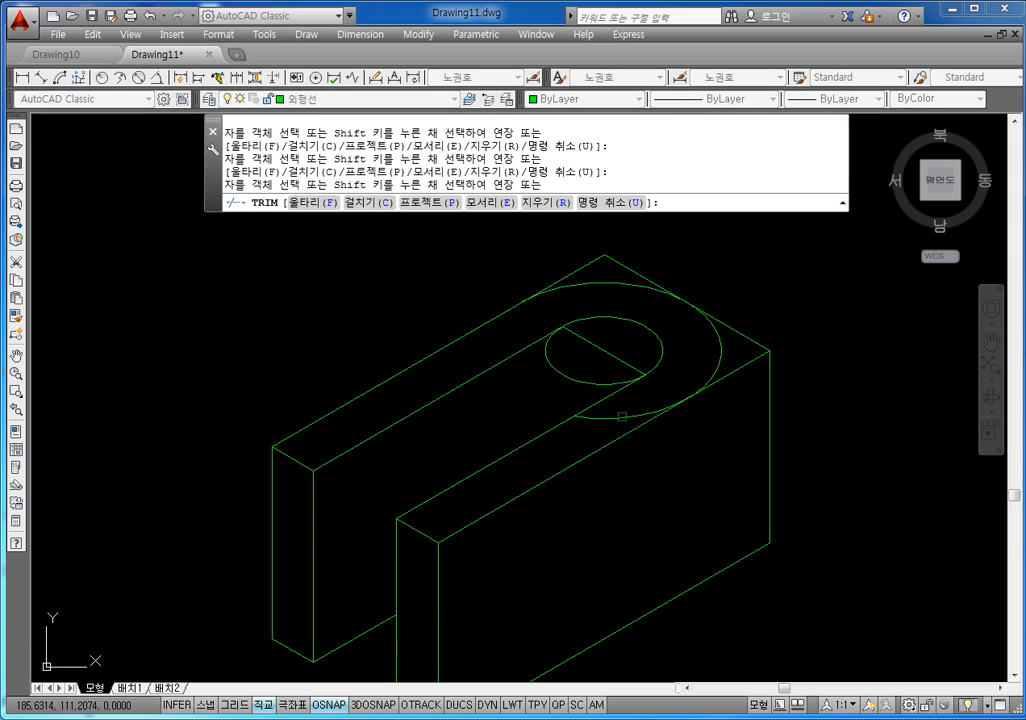
left_click(576, 380)
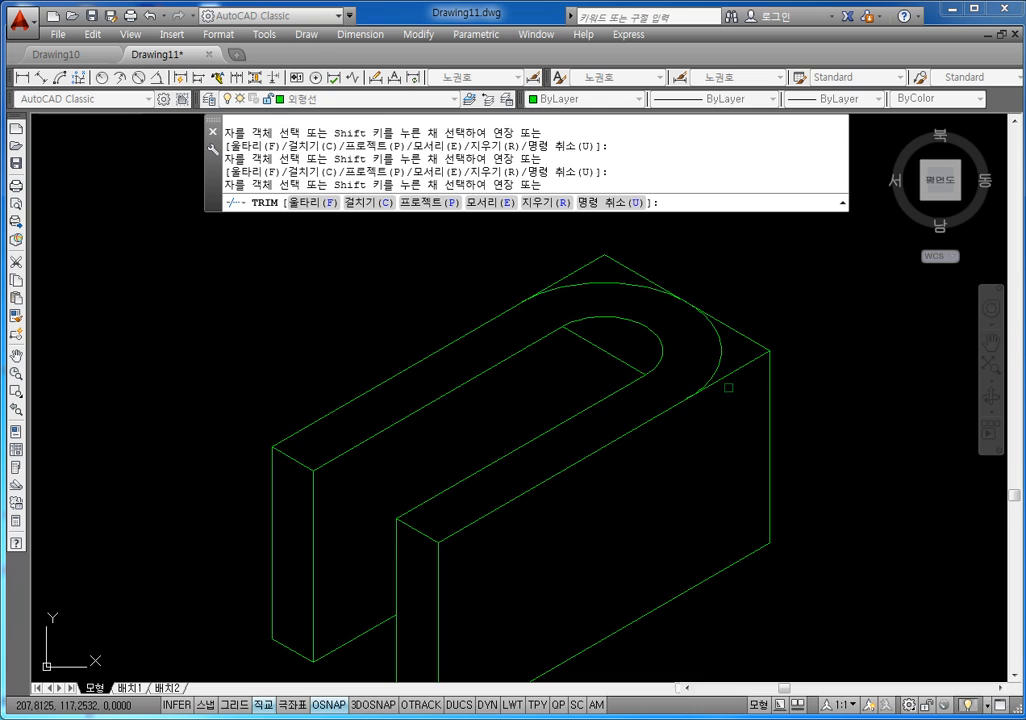
Step: Trim off the top face's rear corner where its edges extend outside the larger arc
middle_click_drag(728, 387, 670, 366)
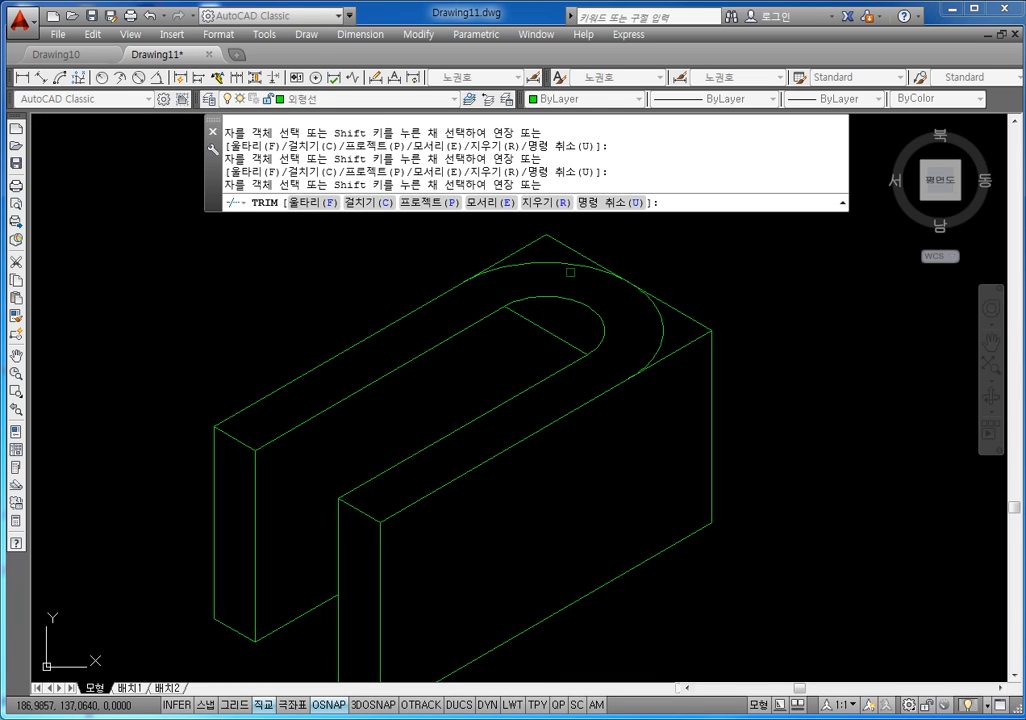
left_click(524, 246)
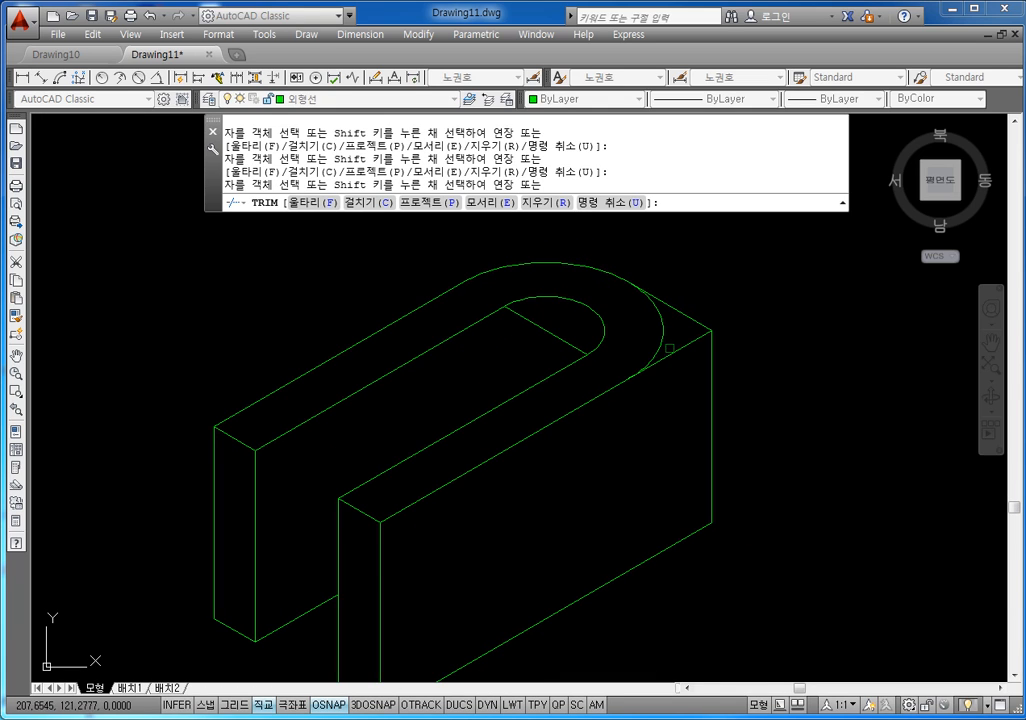
scroll(670, 349, "down", 3)
scroll(677, 359, "up", 3)
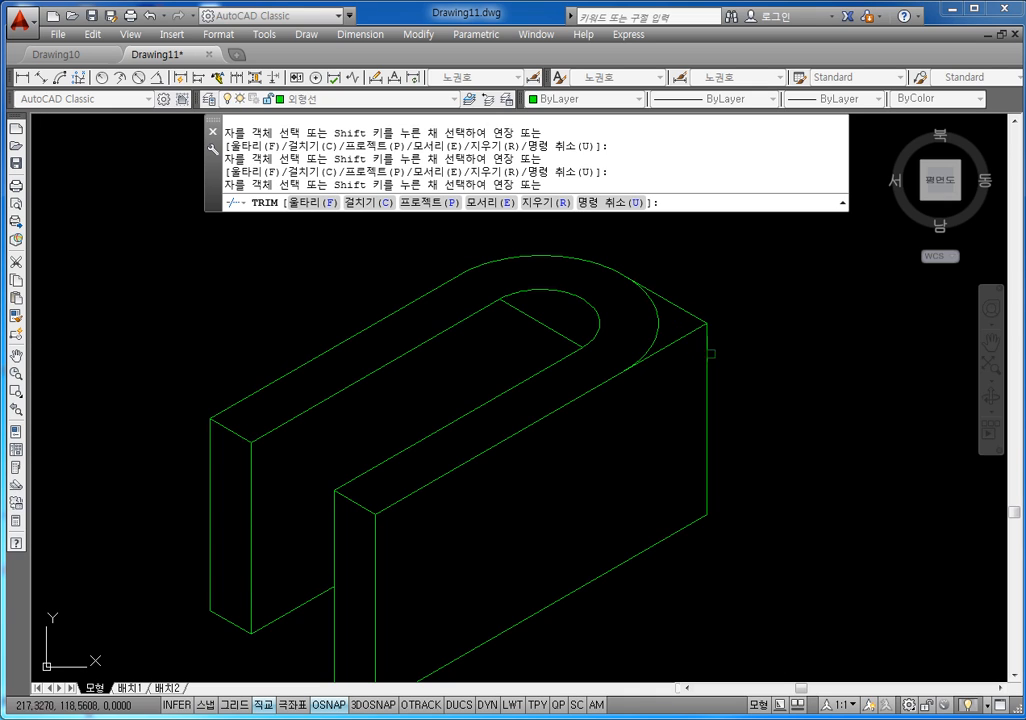
scroll(705, 345, "down", 2)
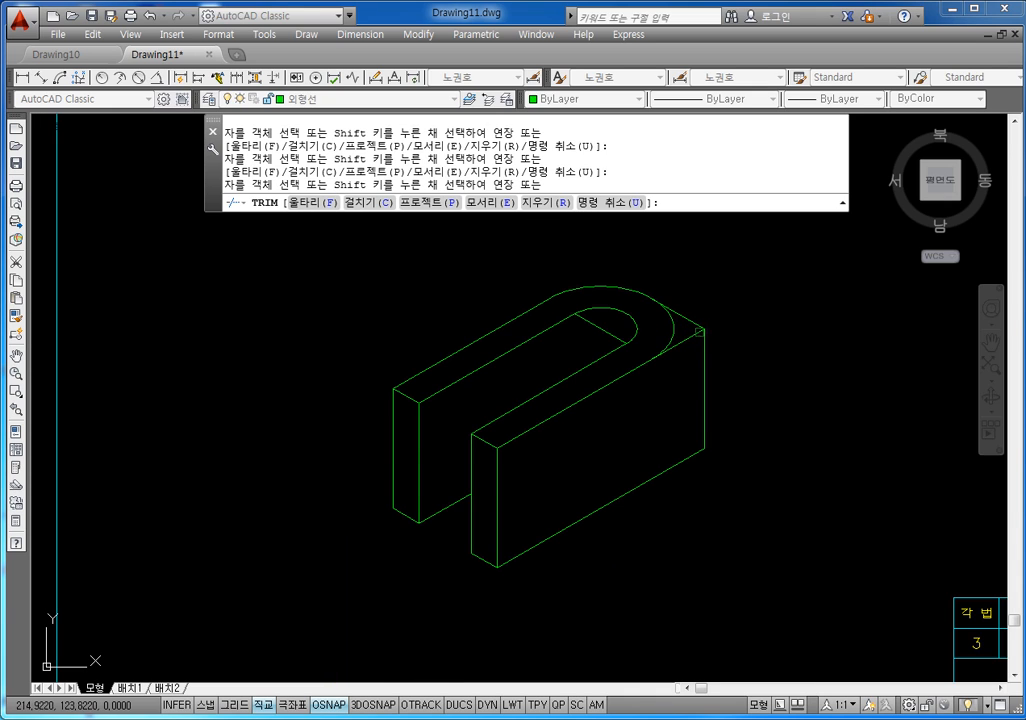
scroll(699, 330, "up", 2)
key("Escape")
key("Escape")
left_click(673, 329)
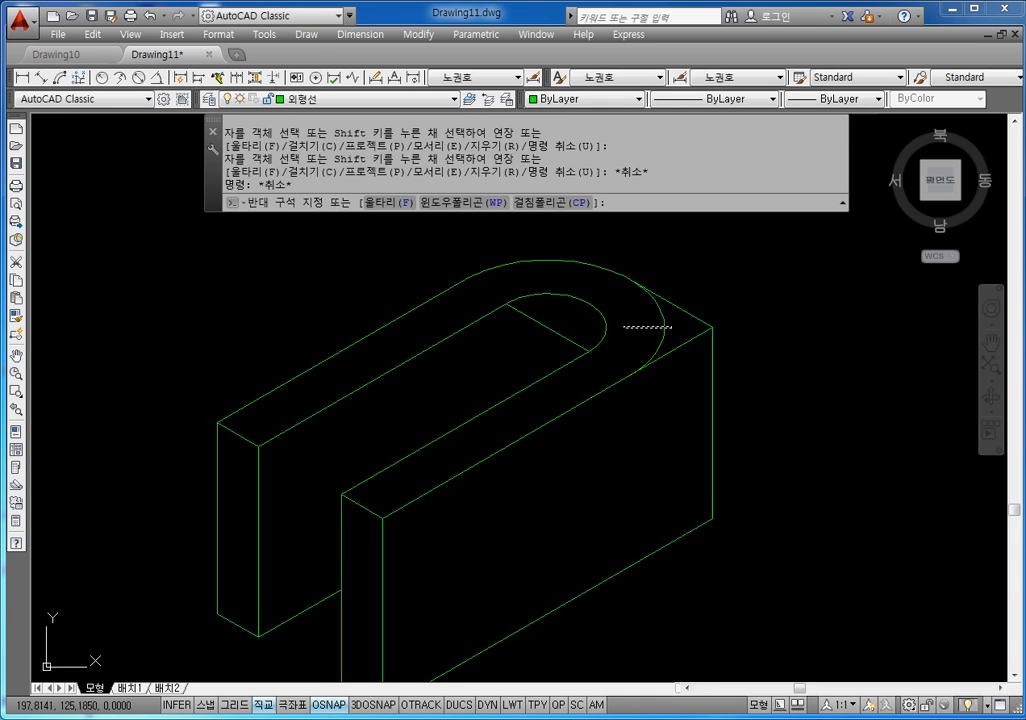
left_click(601, 323)
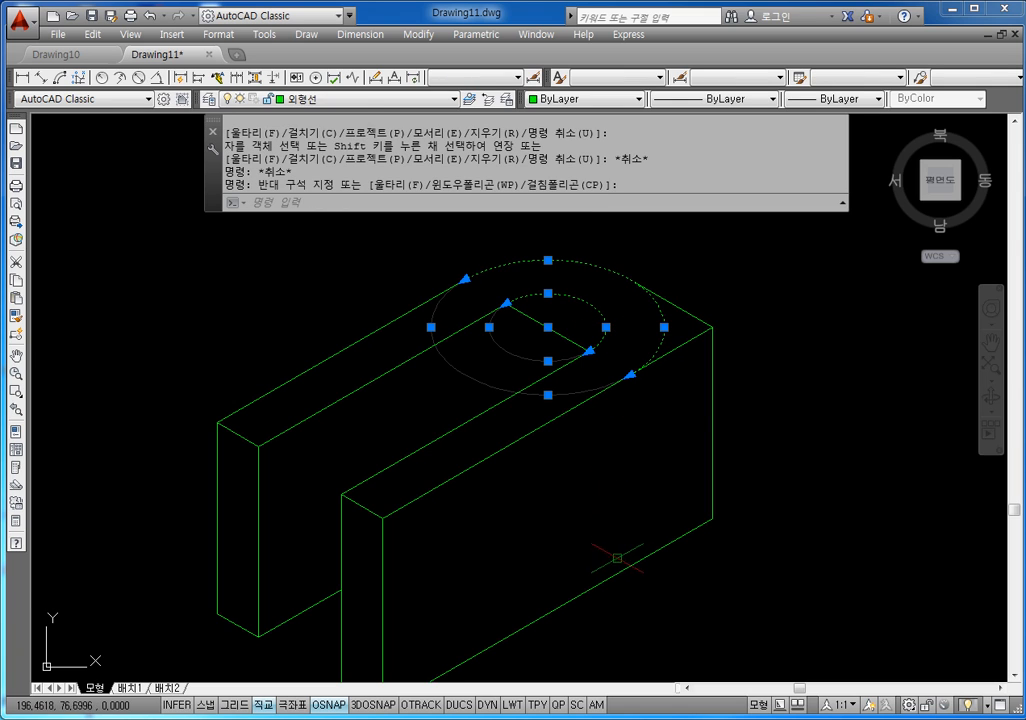
key("Delete")
Step: Set the colour of the right side face's rear vertical edge to yellow
left_click(729, 361)
left_click(677, 487)
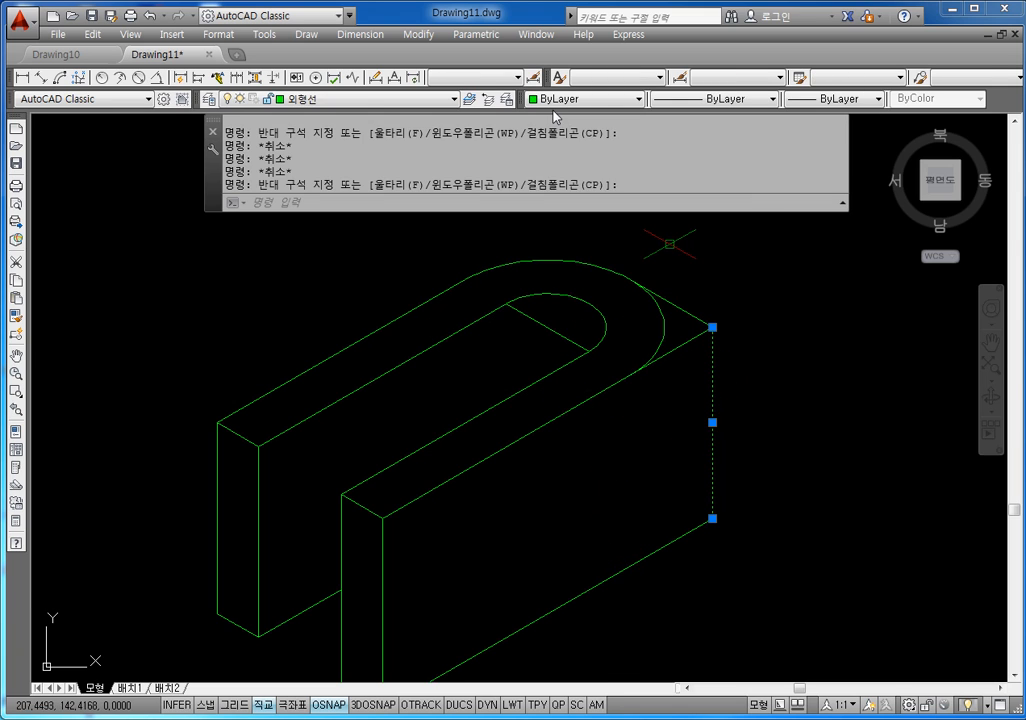
left_click(555, 101)
left_click(553, 155)
key("Escape")
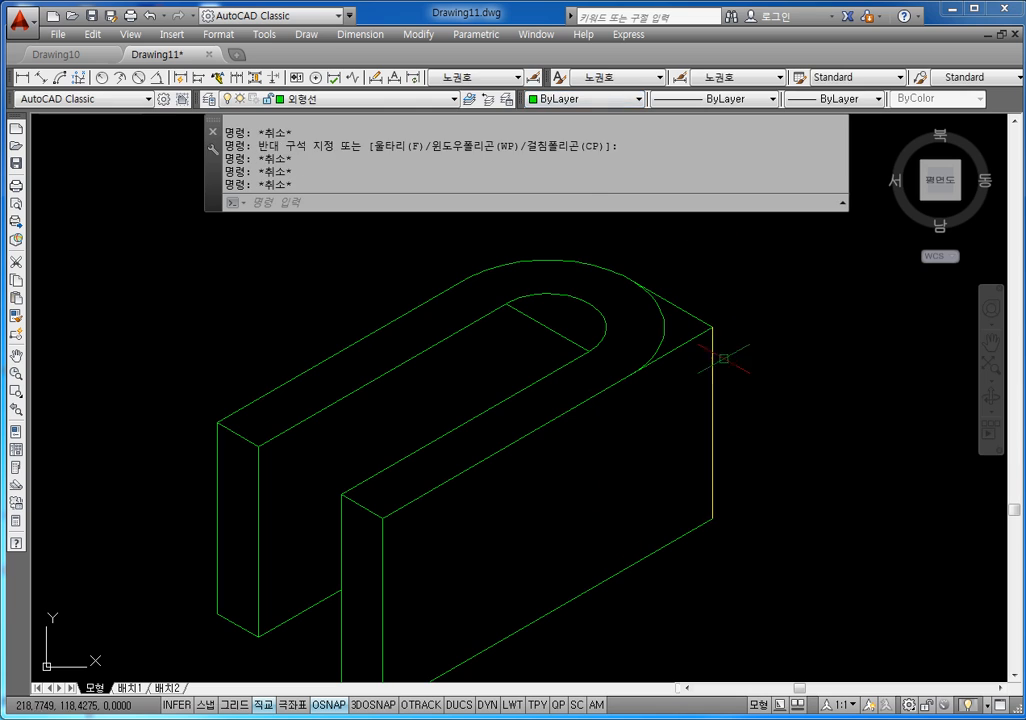
key("Escape")
middle_click_drag(714, 387, 698, 369)
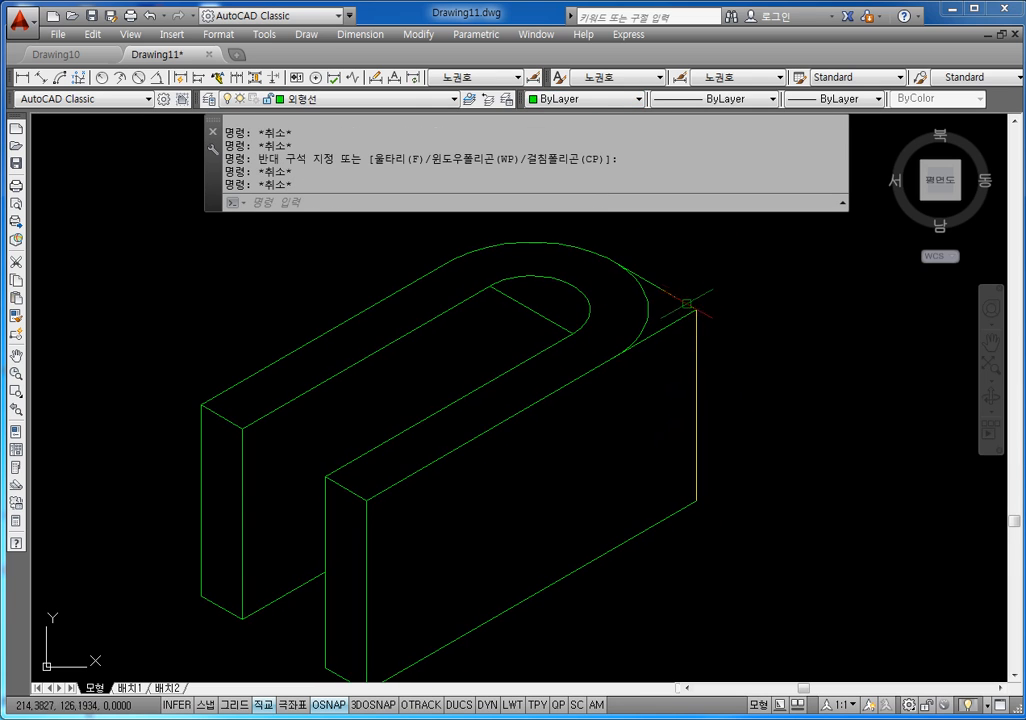
key("Escape")
key("Escape")
left_click(651, 303)
key("Escape")
key("Escape")
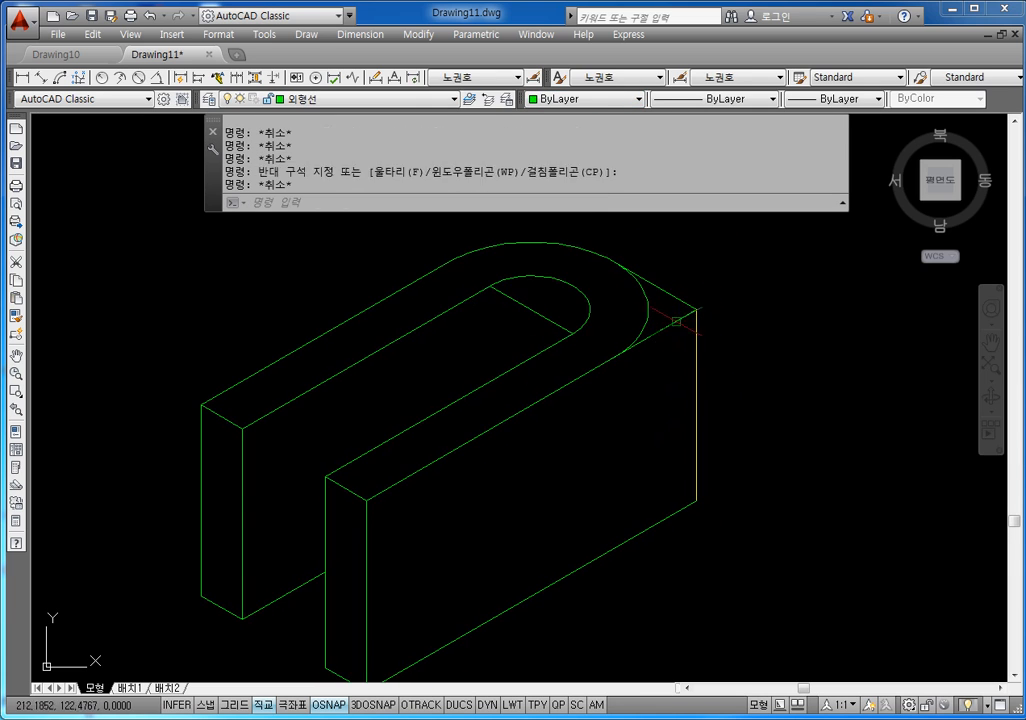
key("Escape")
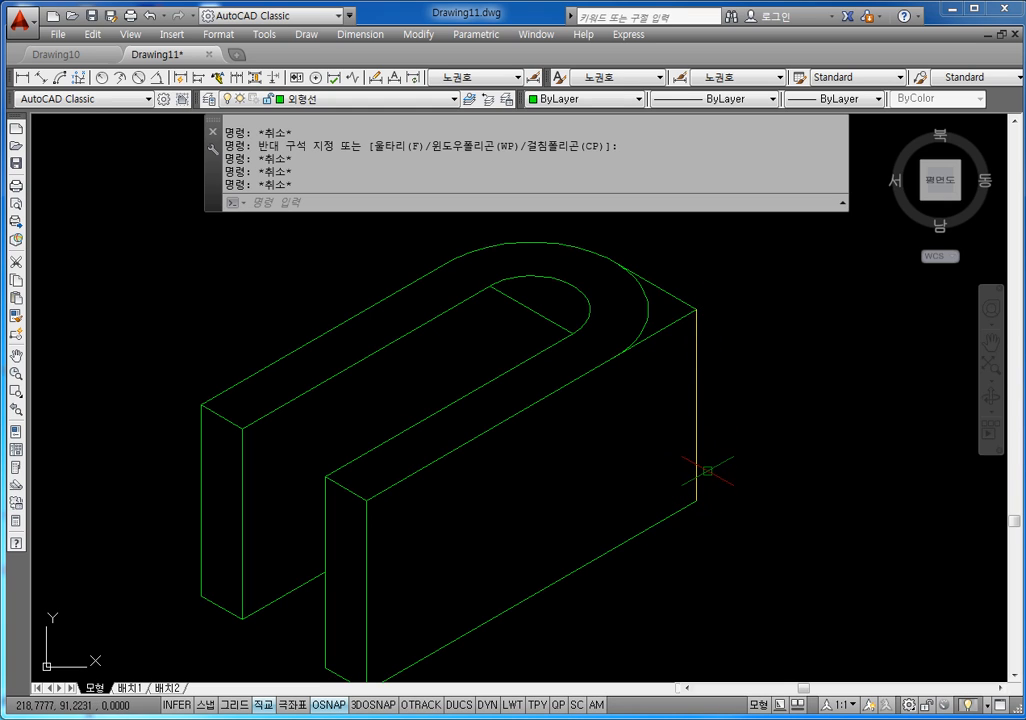
key("Escape")
Step: Copy both arcs straight down from the yellow vertical edge's upper end to its lower end
middle_click_drag(602, 368, 614, 380)
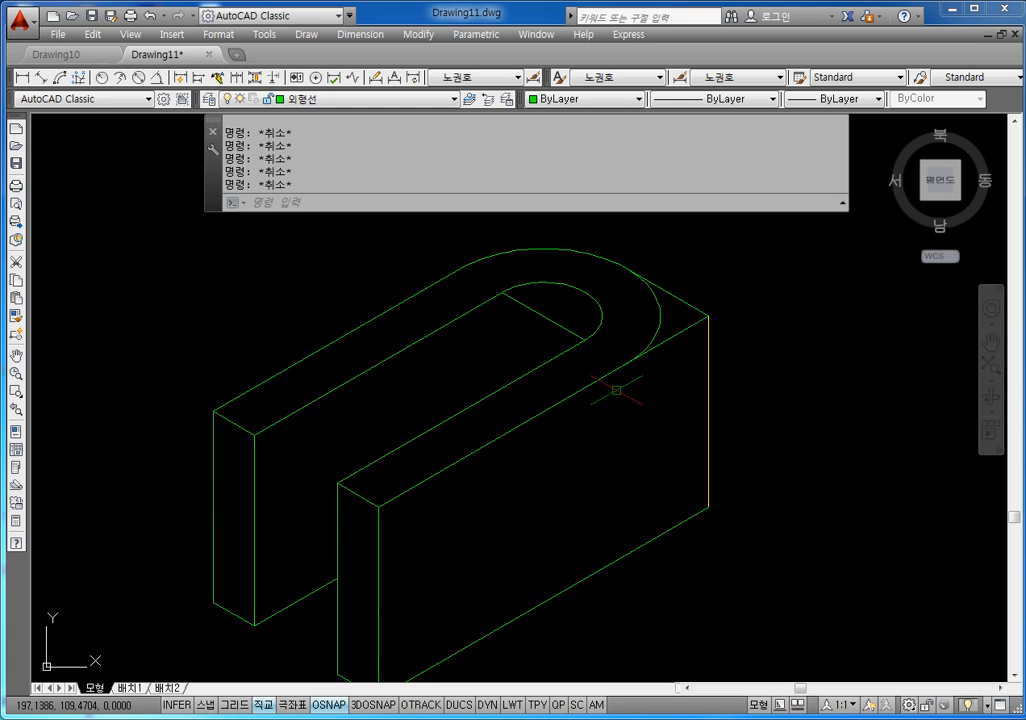
type("CO")
key("Return")
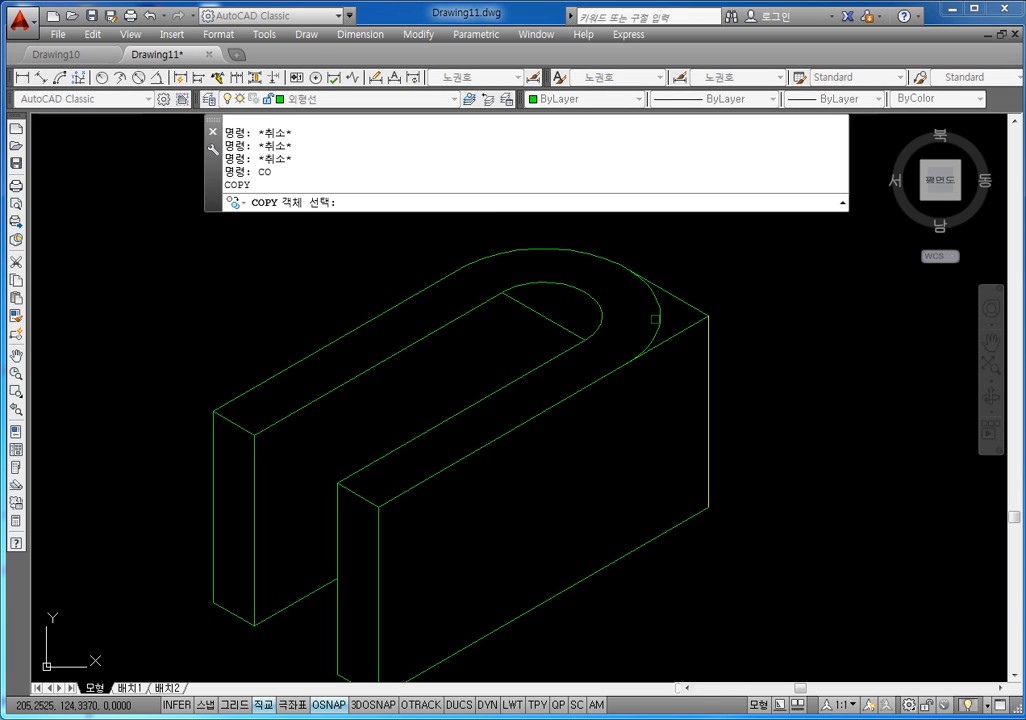
left_click(652, 311)
left_click(593, 304)
key("Return")
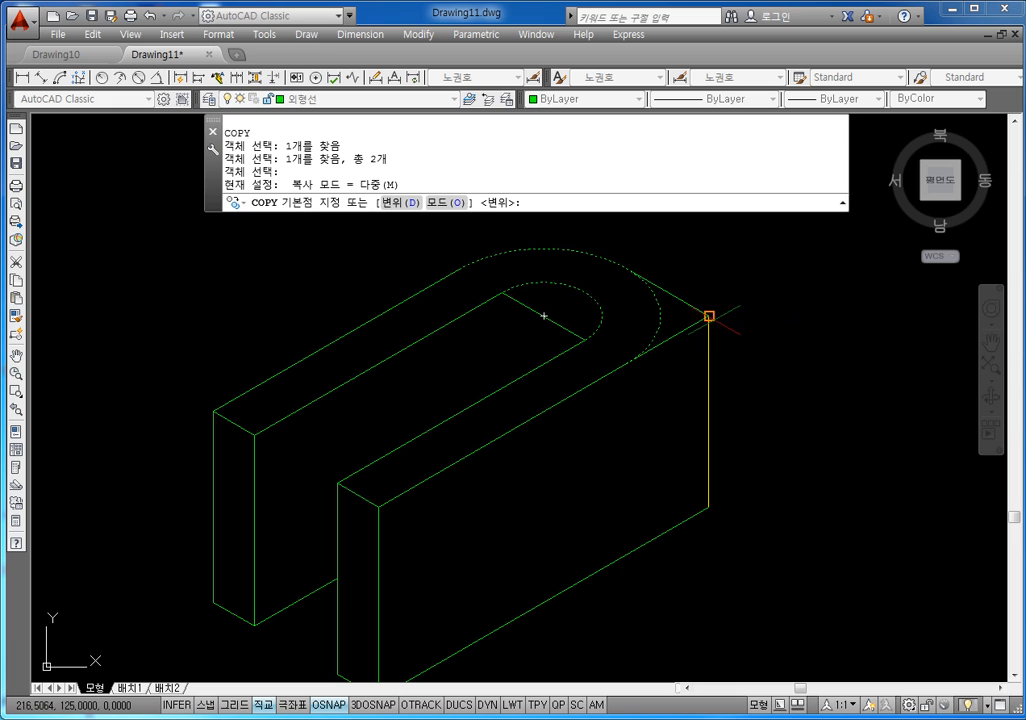
left_click(709, 316)
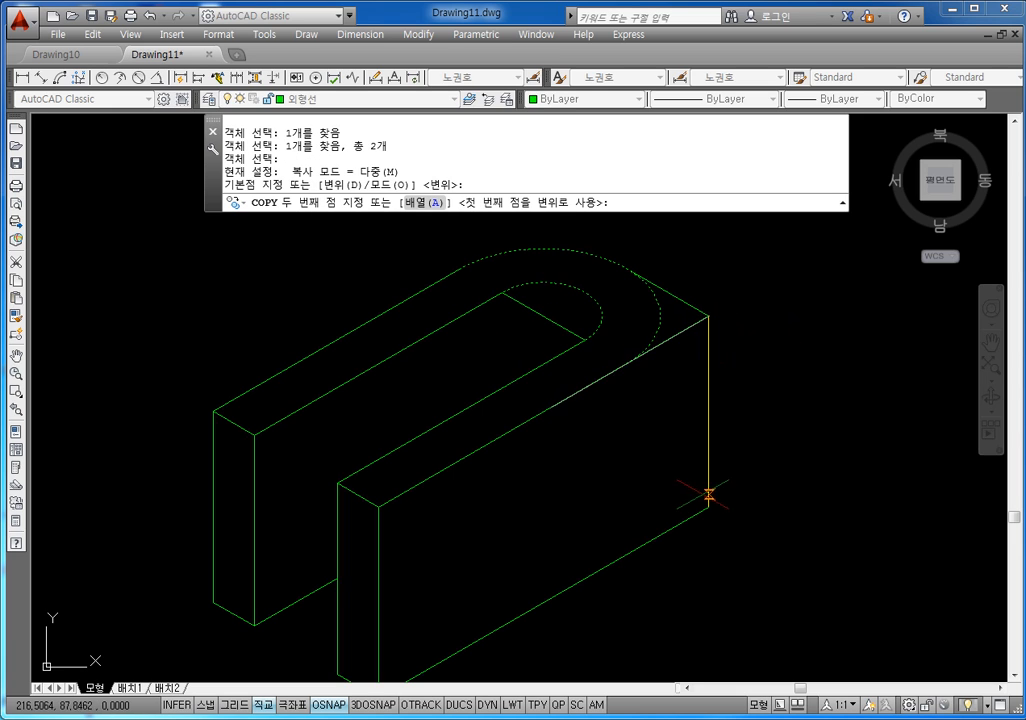
left_click(709, 507)
key("Escape")
key("Escape")
key("Escape")
key("Escape")
key("Escape")
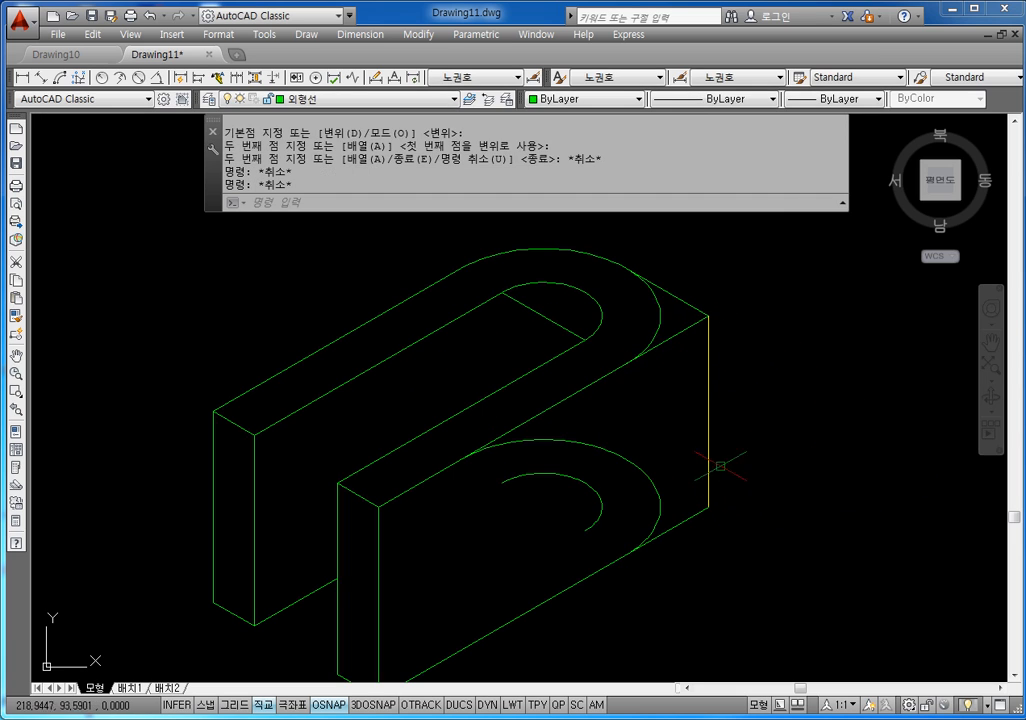
key("Escape")
middle_click(698, 388)
middle_click(698, 388)
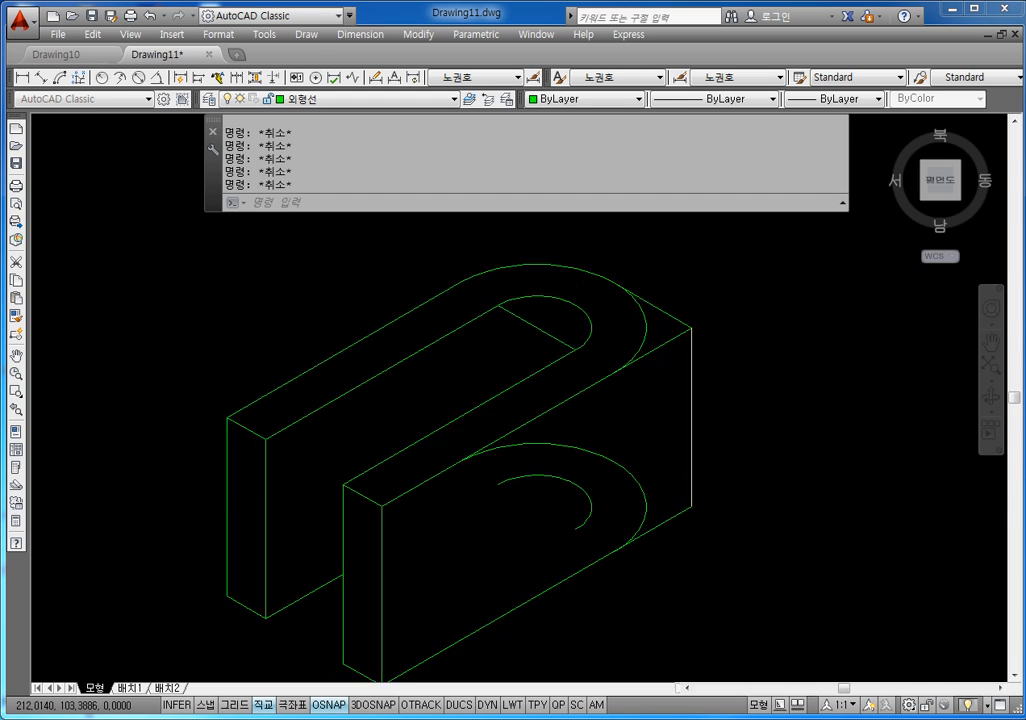
scroll(522, 408, "up", 4)
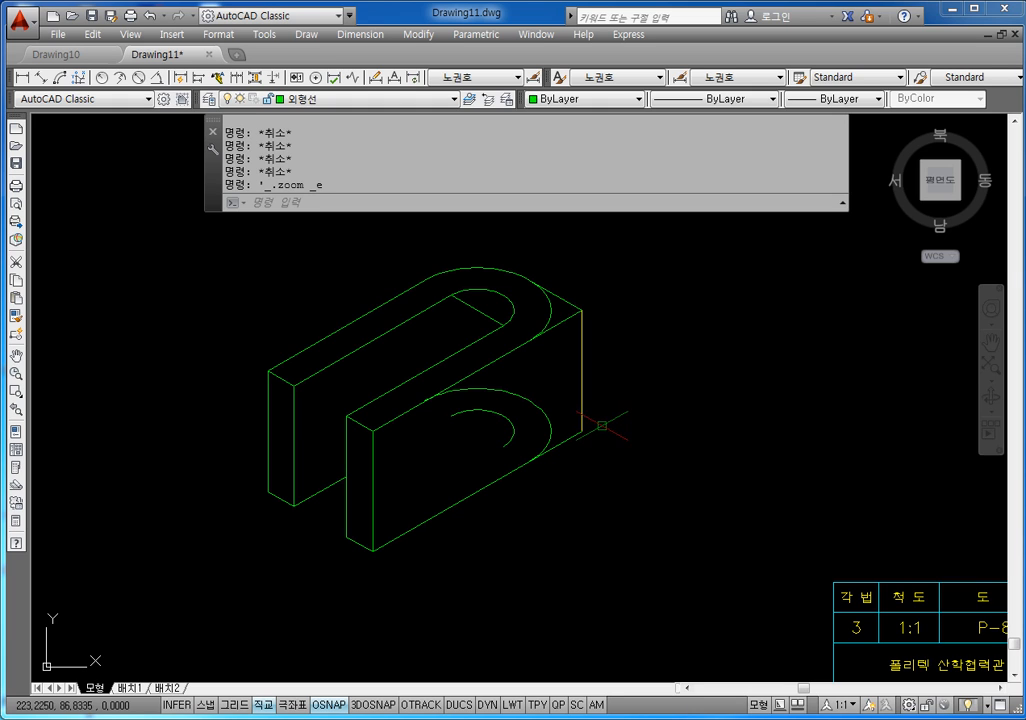
mouse_move(571, 358)
middle_mouse_down()
mouse_move(568, 342)
mouse_move(558, 371)
middle_mouse_up()
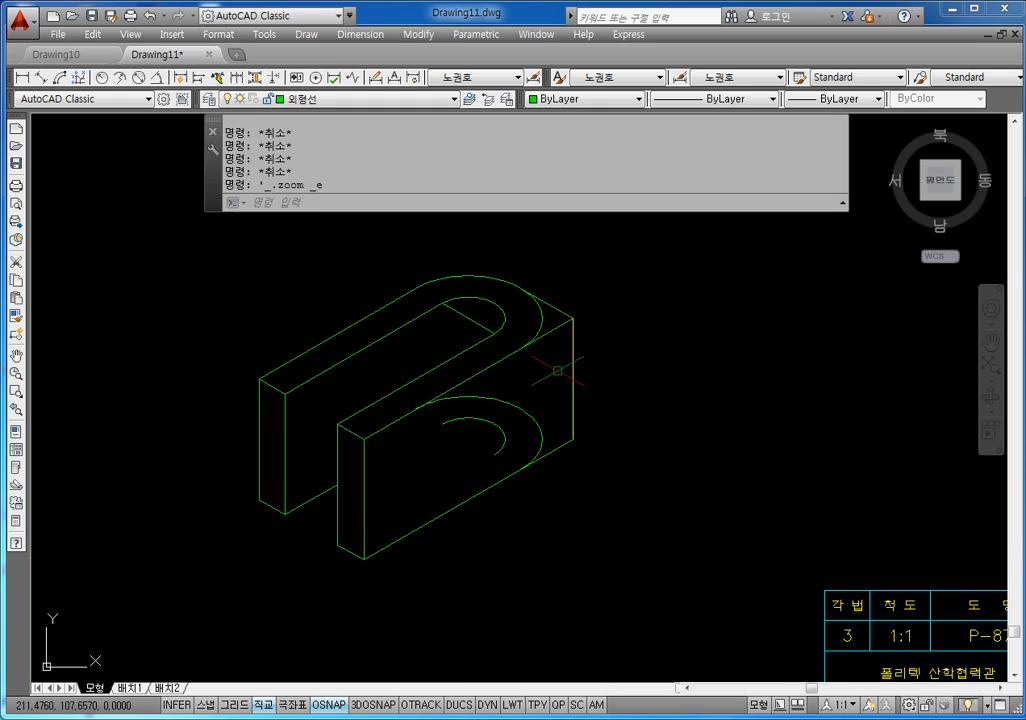
key("Escape")
key("Escape")
scroll(558, 370, "up", 2)
key("Escape")
key("Escape")
key("Escape")
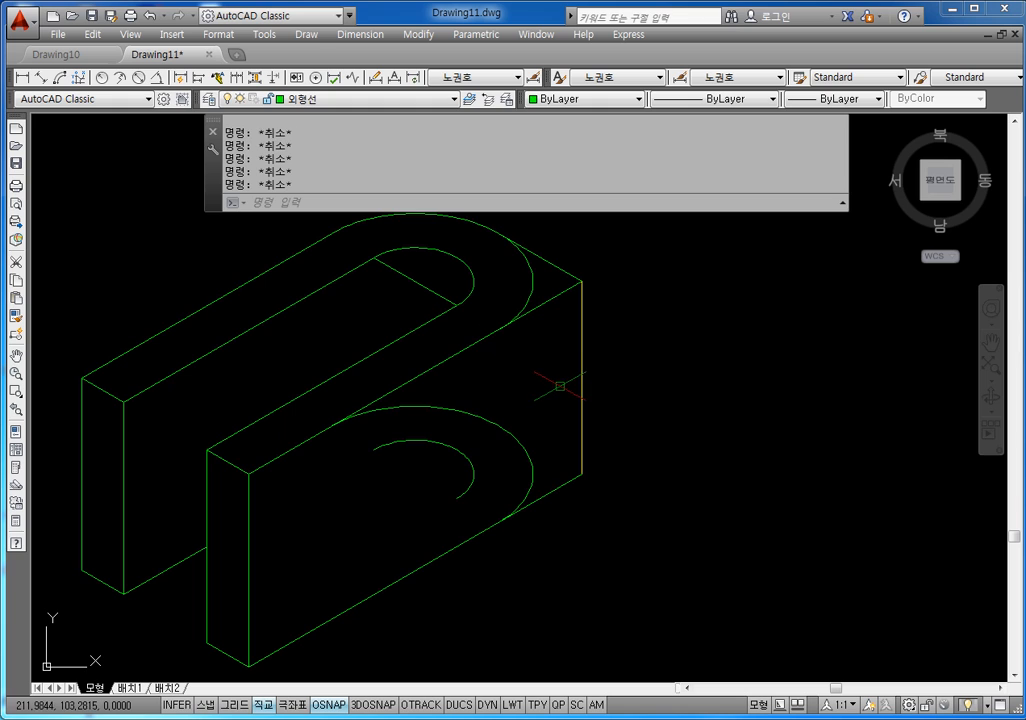
Step: Trim the right side face's top and bottom edges where they extend past the larger arcs toward the rear corner
type("TR")
key("Return")
key("Return")
double_click(559, 366)
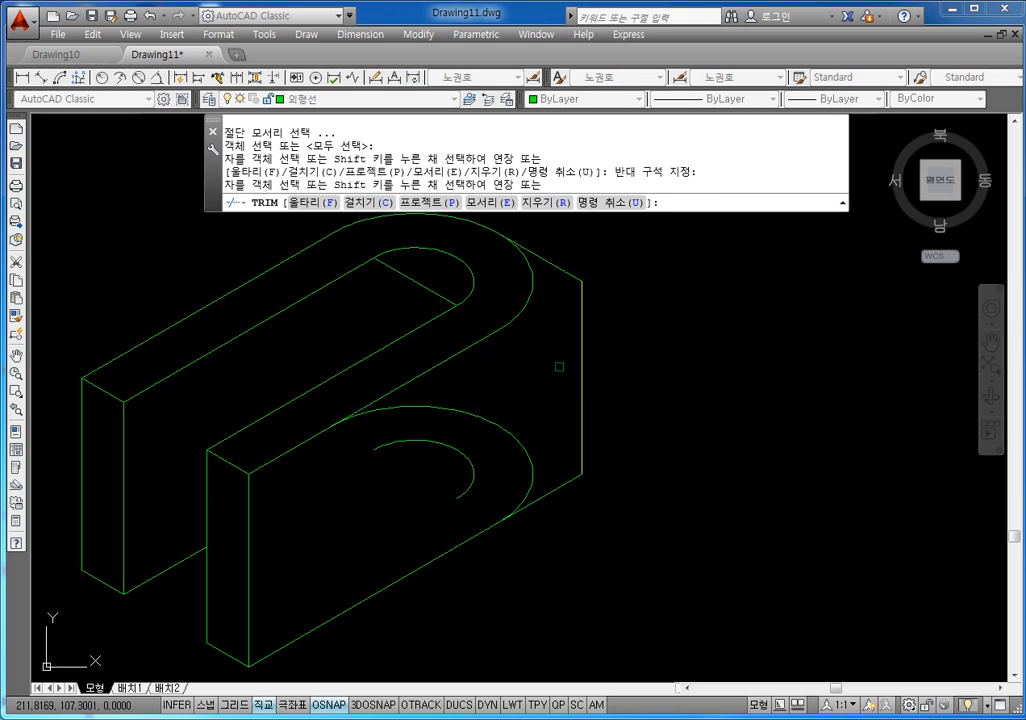
double_click(556, 264)
double_click(569, 531)
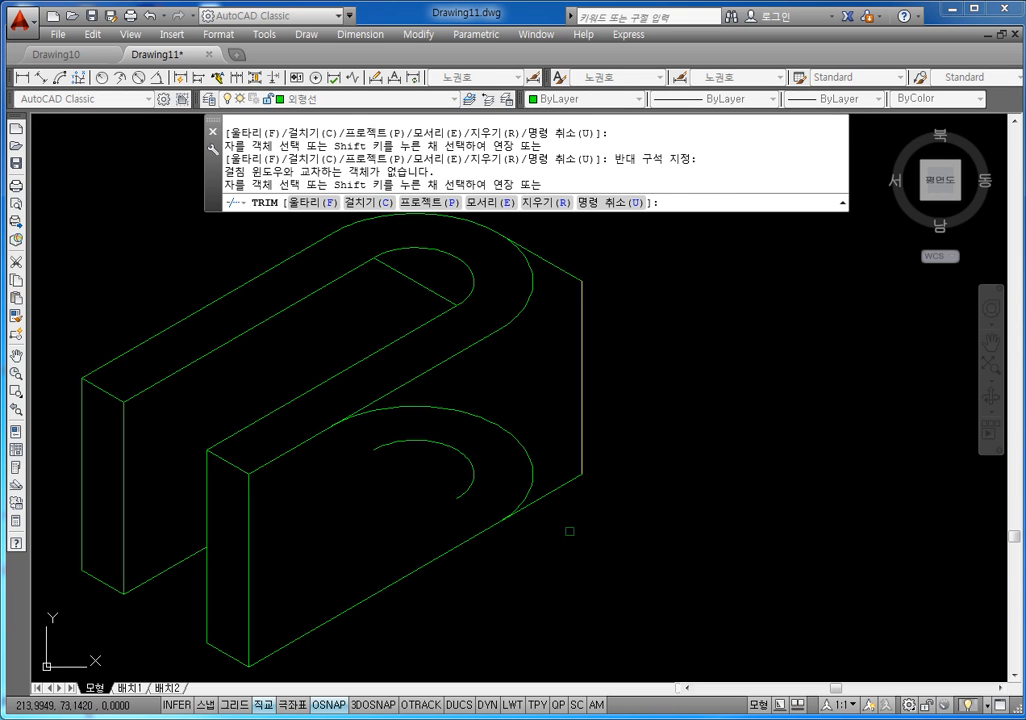
double_click(556, 488)
key("Escape")
key("Escape")
key("Escape")
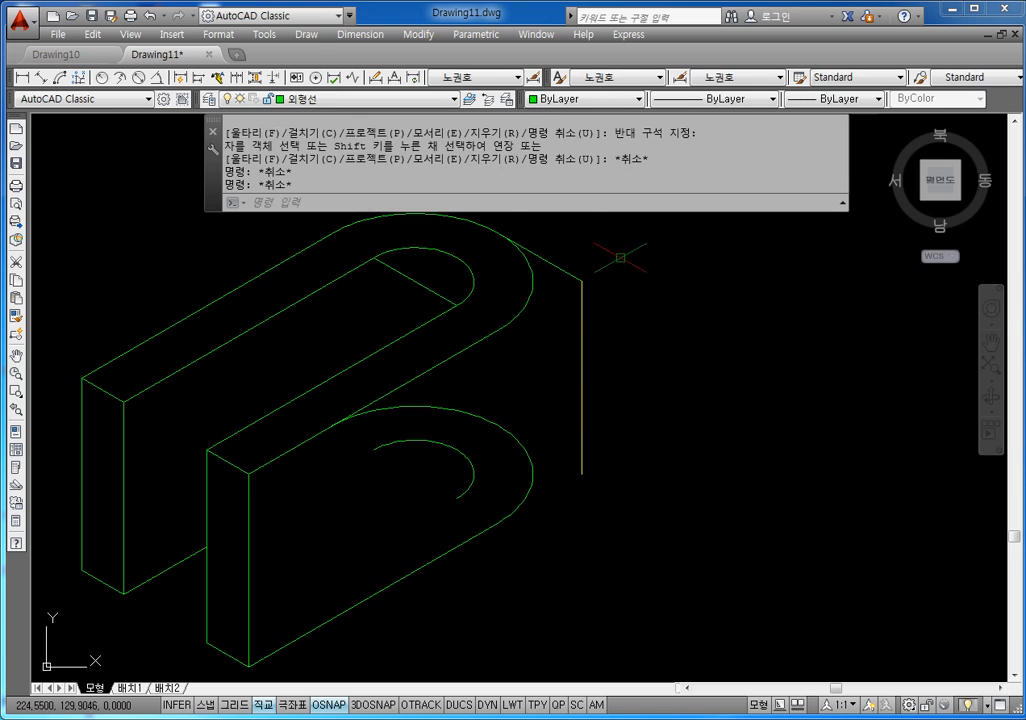
Step: Delete the yellow vertical edge and the leftover top edge piece at the rear corner
left_click(614, 257)
left_click(558, 399)
key("Delete")
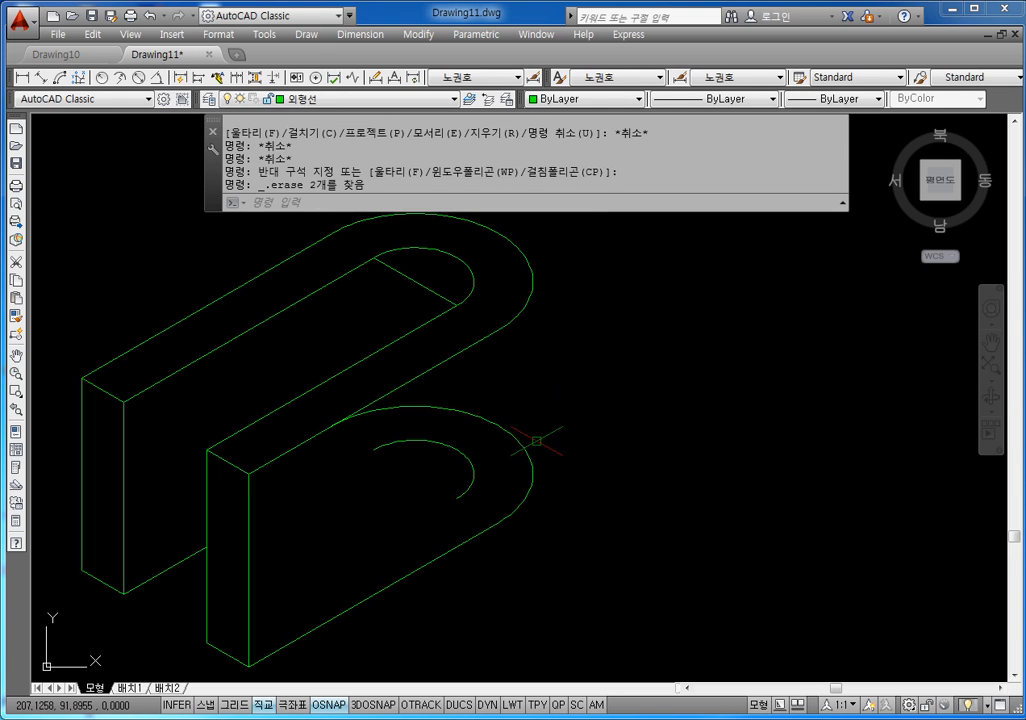
Step: Draw a vertical line joining the rightmost quadrant points of the upper and lower large arcs
scroll(505, 540, "down", 3)
middle_click(515, 475)
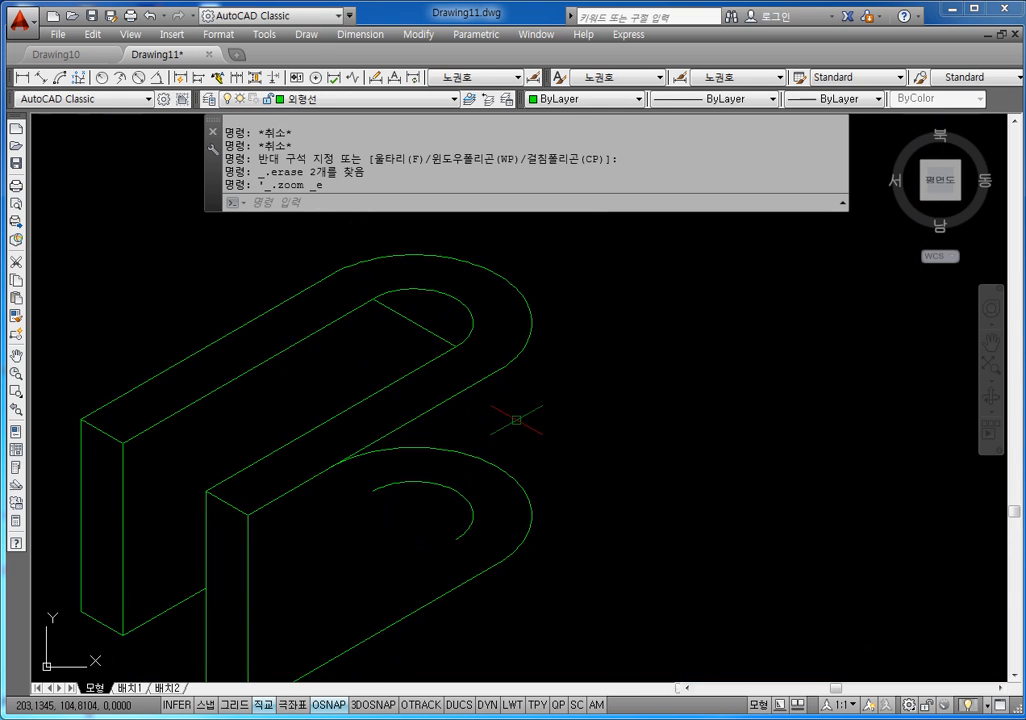
key("Escape")
key("Escape")
key("Escape")
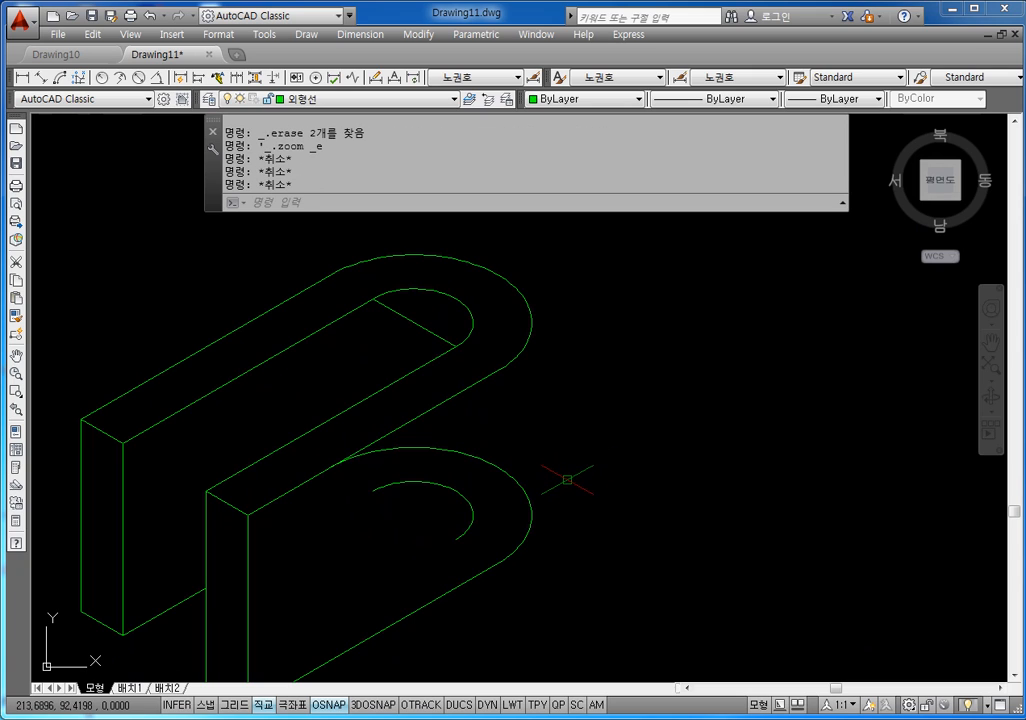
key("Escape")
key("Escape")
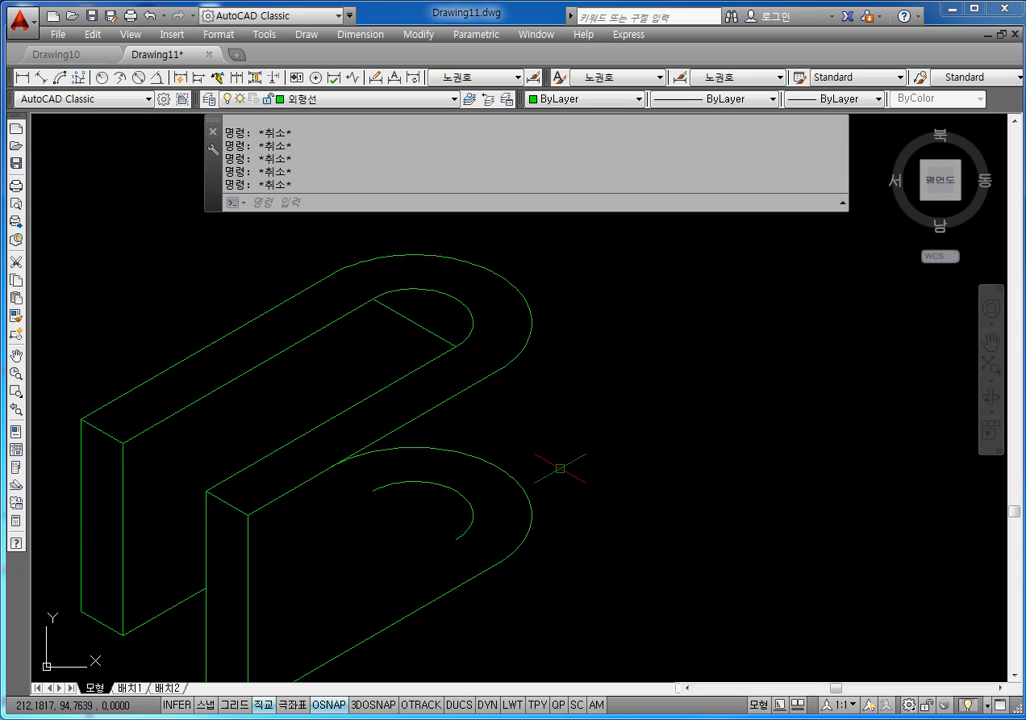
type("L")
key("Return")
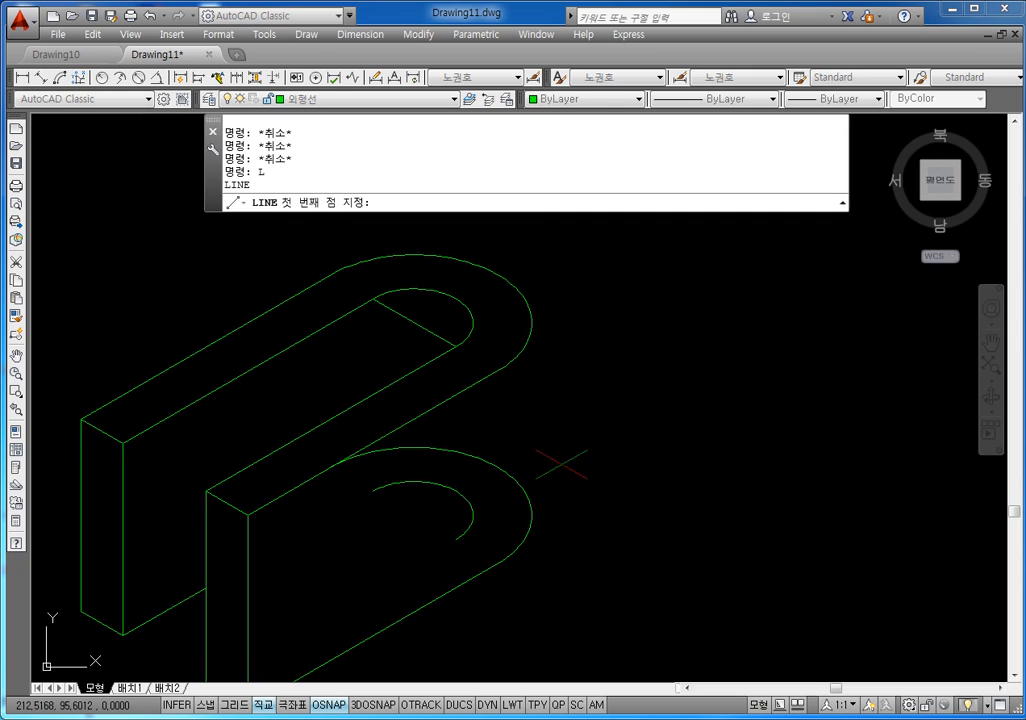
left_click(531, 321)
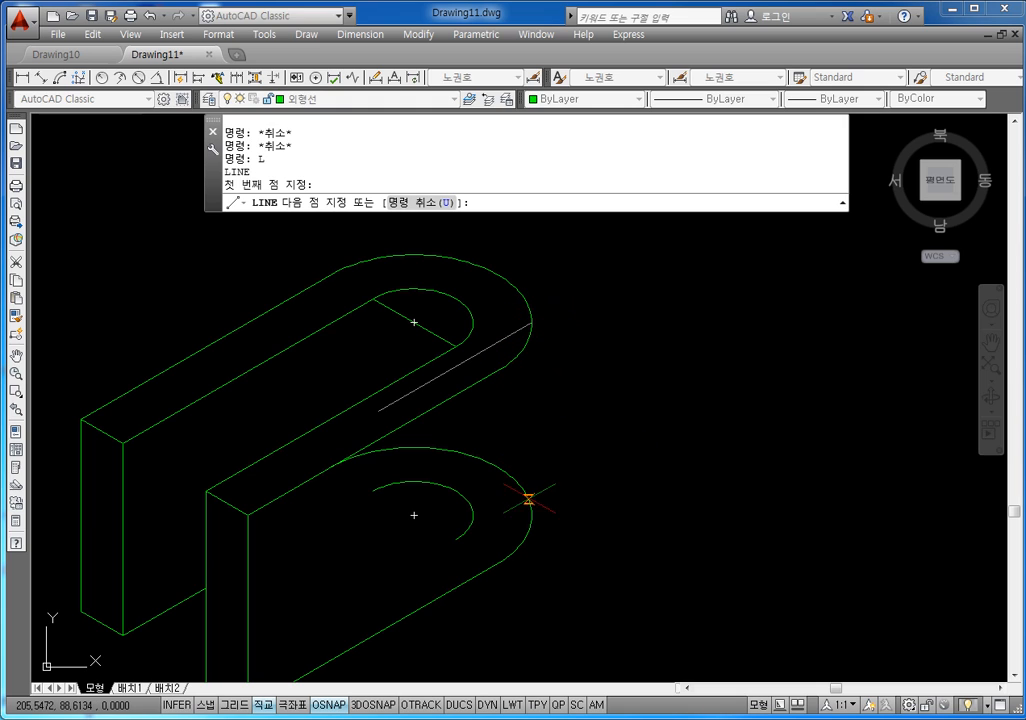
left_click(531, 515)
key("Escape")
key("Escape")
key("Escape")
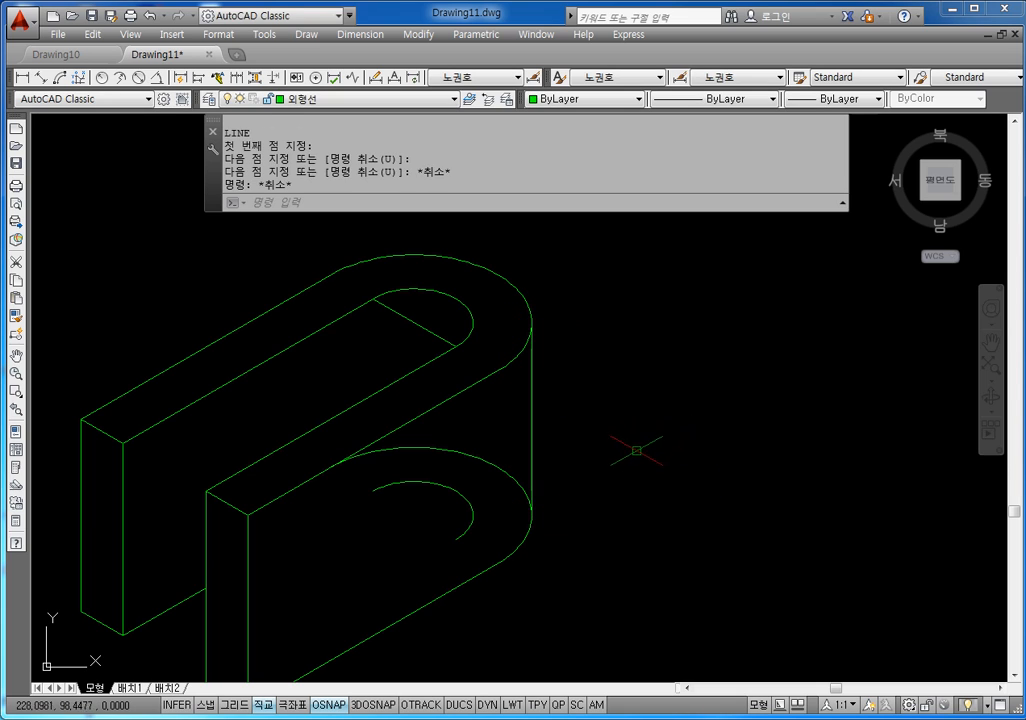
Step: Trim away the part of the lower large arc hidden behind the side face, up to the new vertical line
middle_click_drag(636, 454, 595, 426)
key("Escape")
key("Escape")
key("Escape")
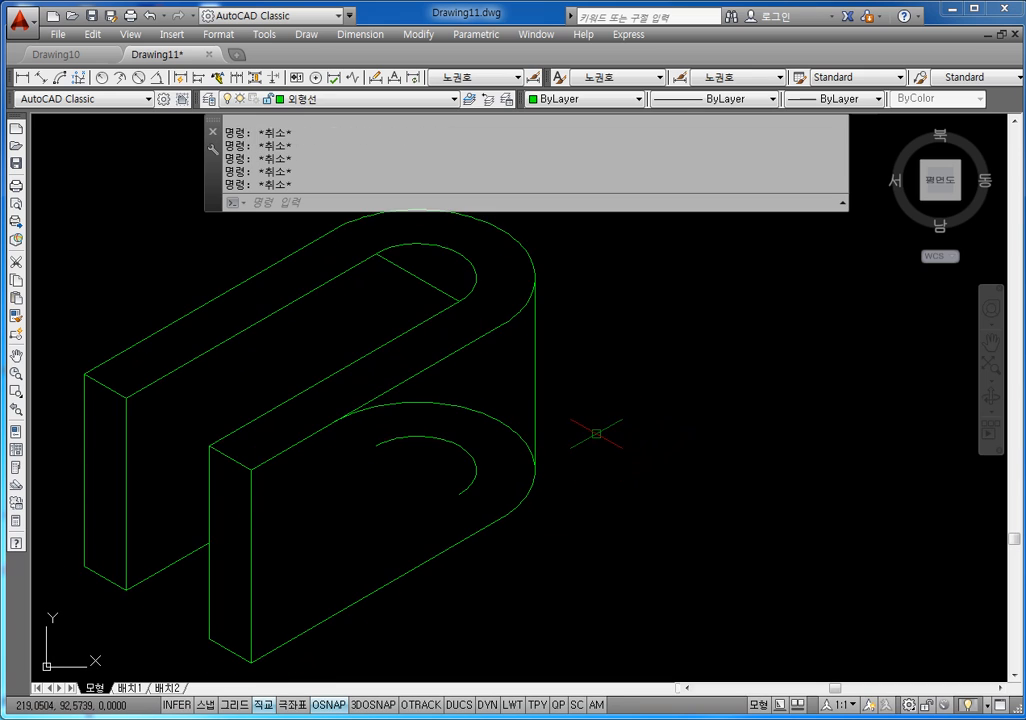
type("TR")
key("Return")
left_click(493, 420)
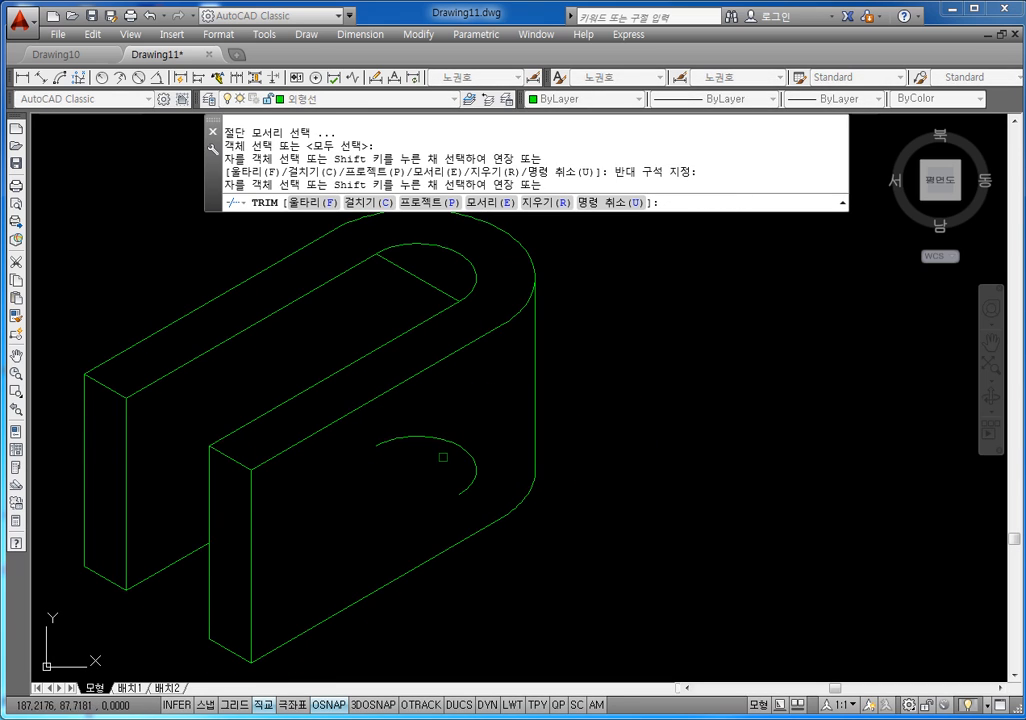
key("Escape")
Step: Delete the lower copy of the small arc inside the side face
left_click(487, 422)
left_click(443, 466)
key("Delete")
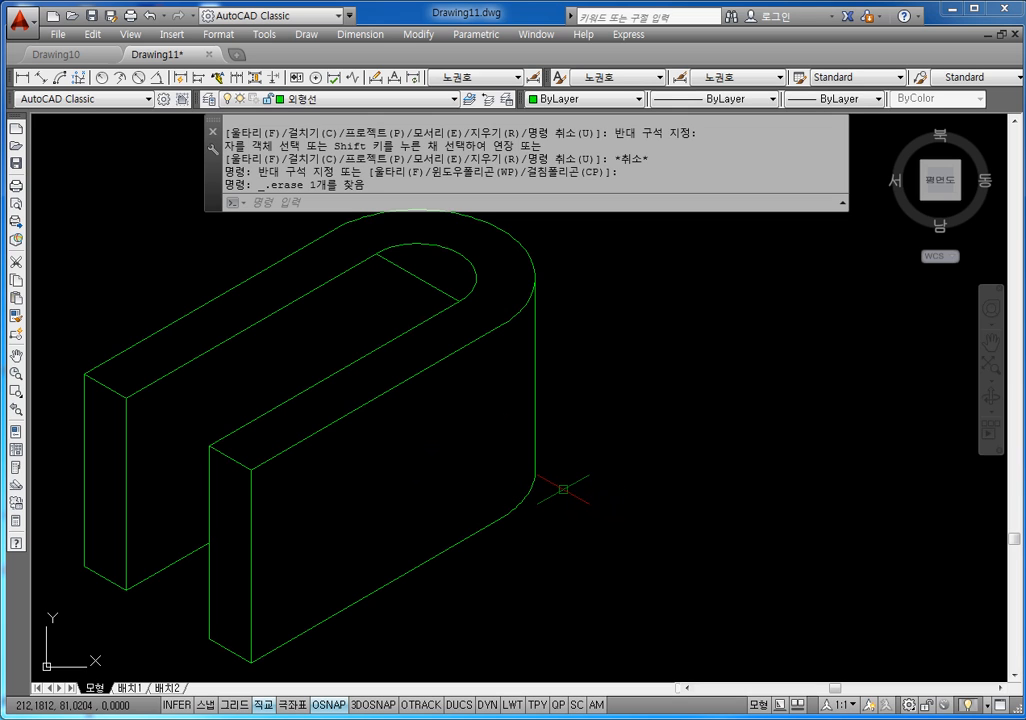
Step: Draw a line 20 long from the arcs' centre on the top face toward the rear along the 30° axis
scroll(560, 484, "down", 1)
scroll(550, 424, "up", 1)
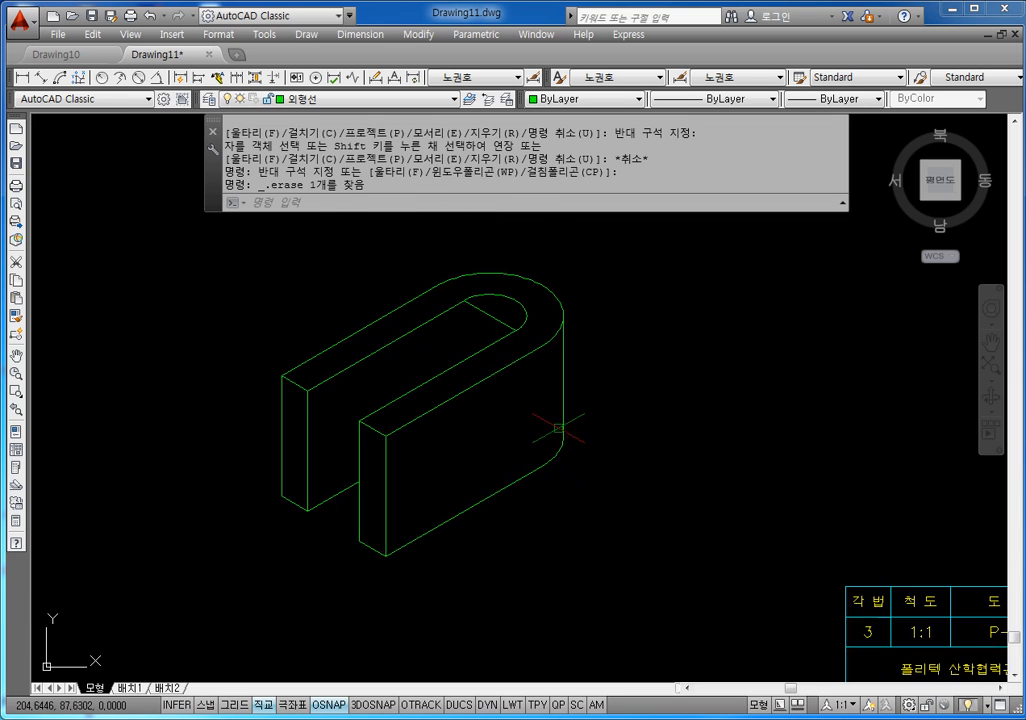
middle_click_drag(545, 426, 544, 455)
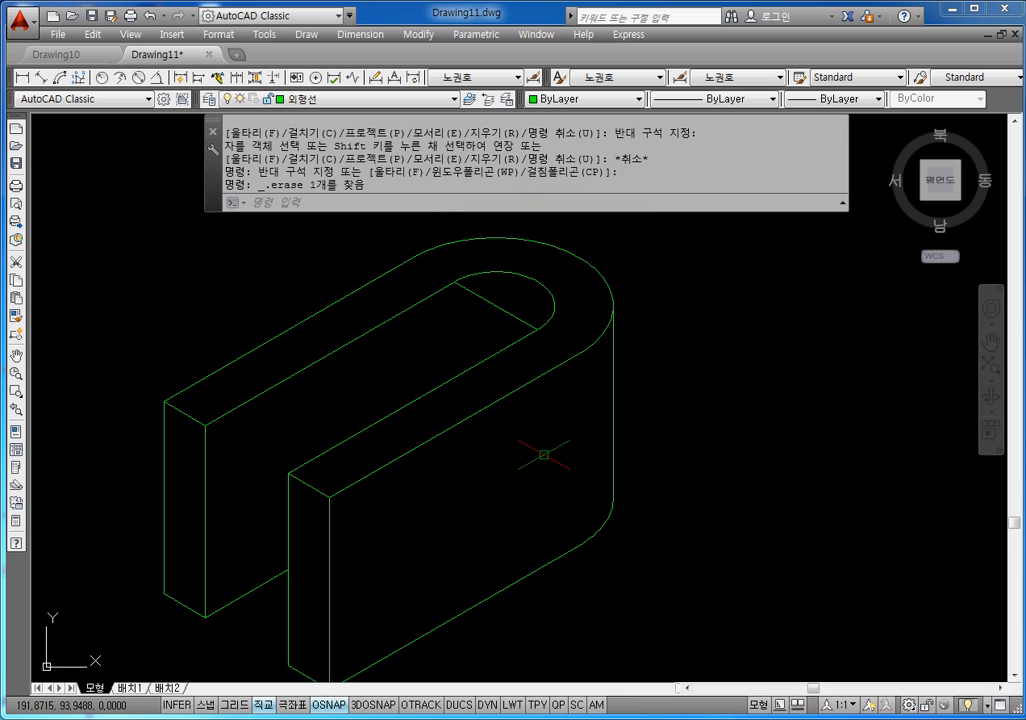
middle_click_drag(530, 377, 519, 399)
key("Escape")
key("Escape")
key("Escape")
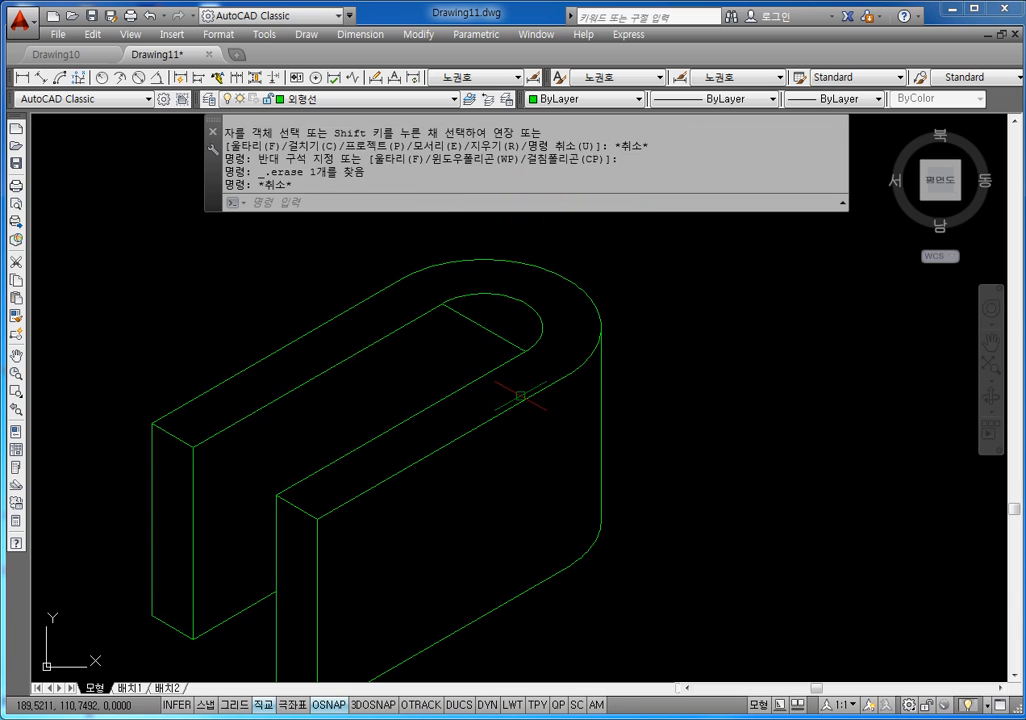
type("L")
key("Return")
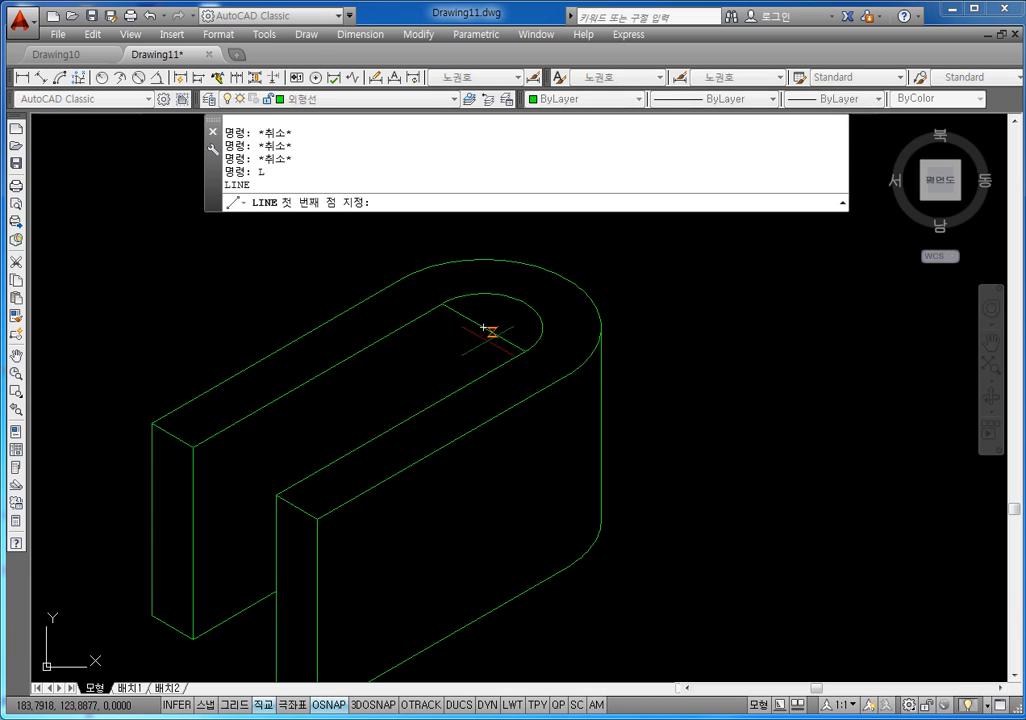
left_click(483, 327)
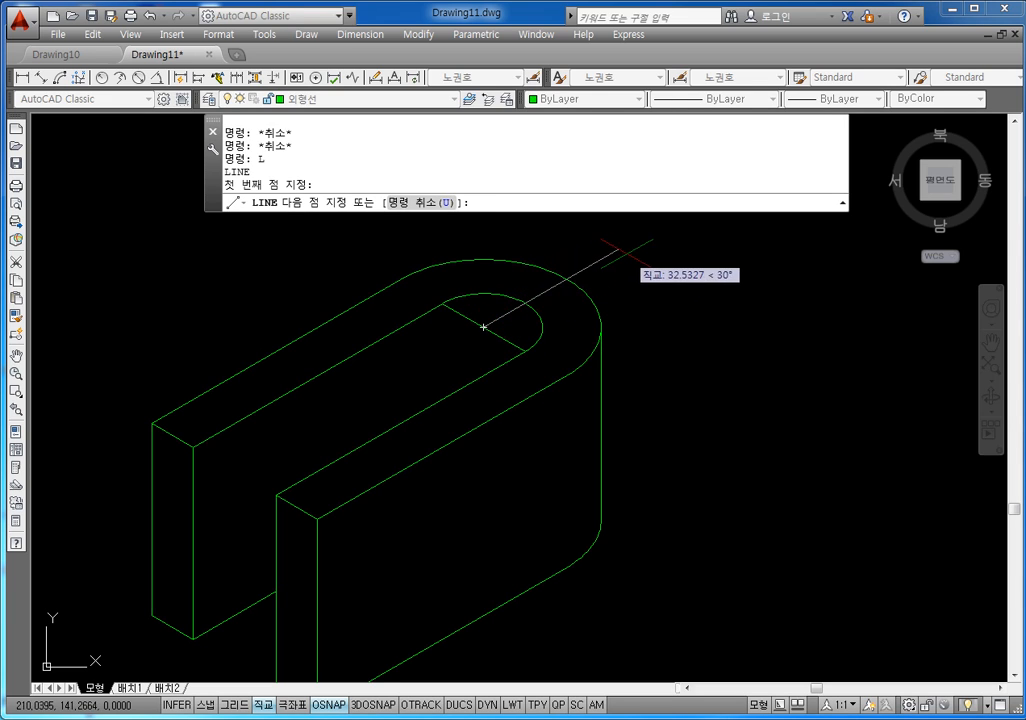
type("20")
key("Return")
key("Escape")
key("Escape")
key("Escape")
key("Escape")
key("Escape")
key("Escape")
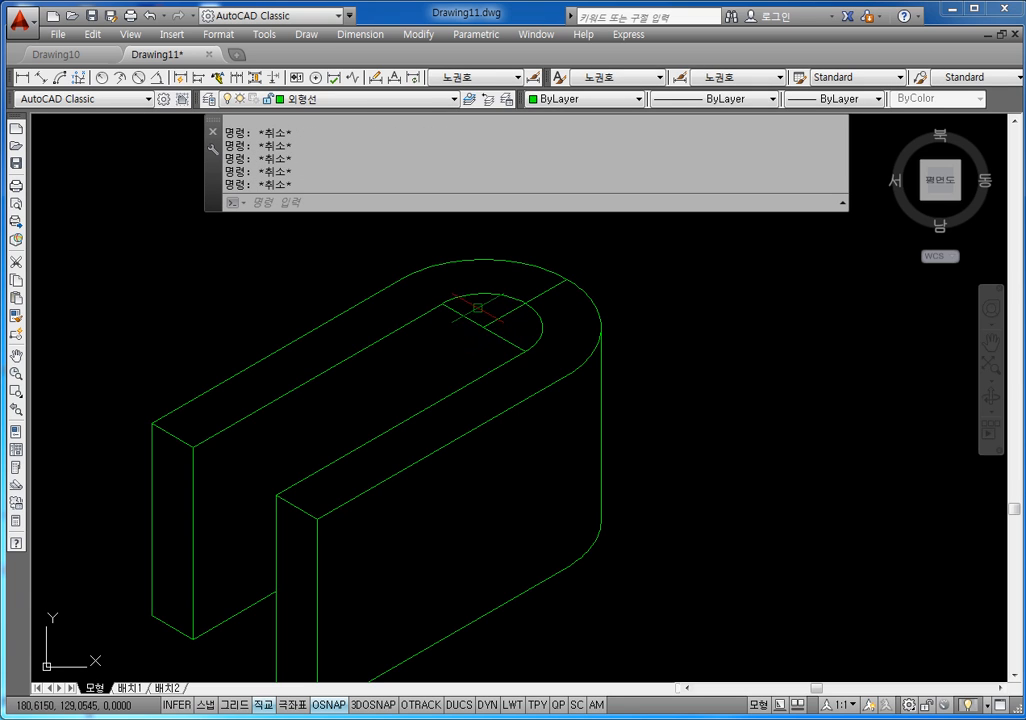
Step: Stretch the new line's end at the arc centre 20 forward along the slot direction
left_click(495, 321)
left_click(483, 327)
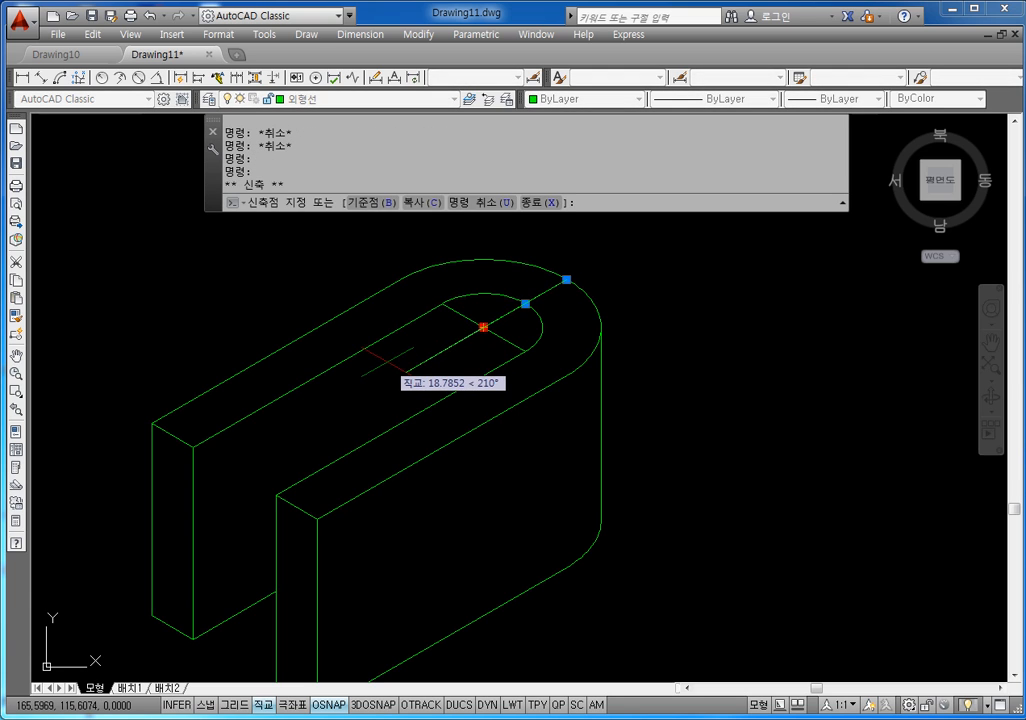
type("20")
key("Return")
key("Escape")
key("Escape")
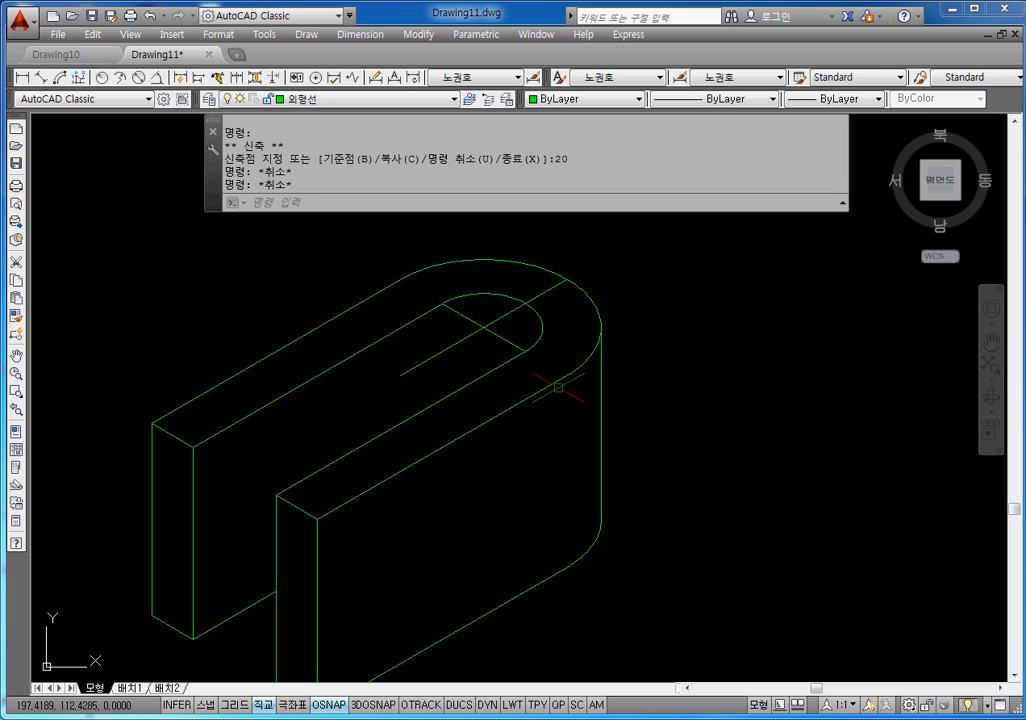
Step: Stretch both ends of the line across the slot's closed end outward by 10 each
left_click(503, 338)
left_click(526, 351)
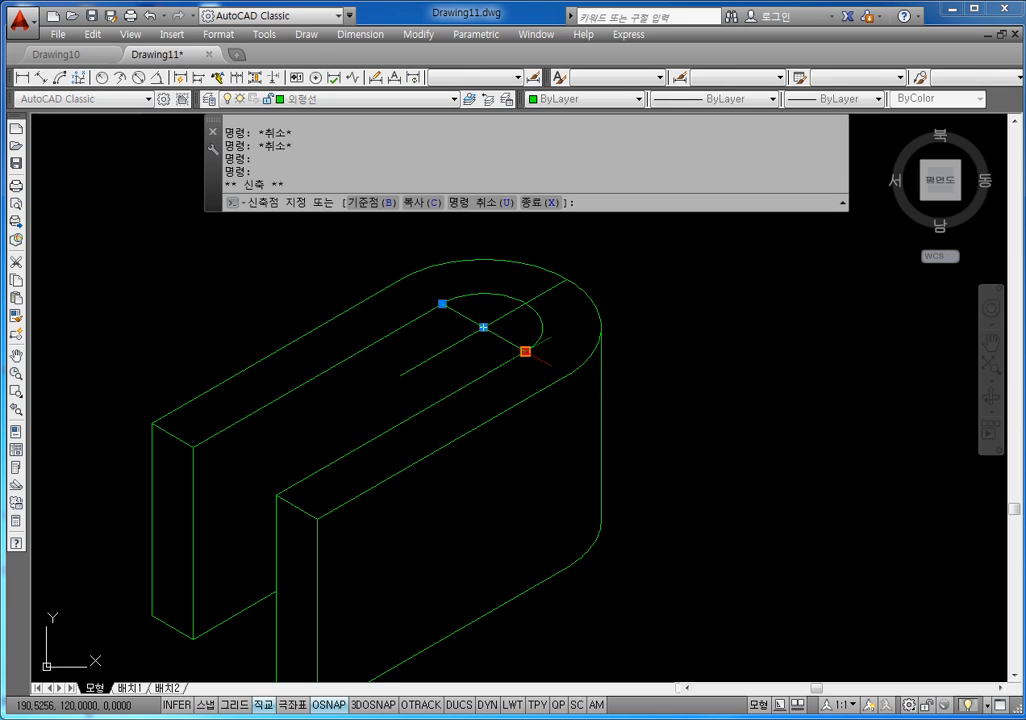
type("10")
key("Return")
key("Escape")
key("Escape")
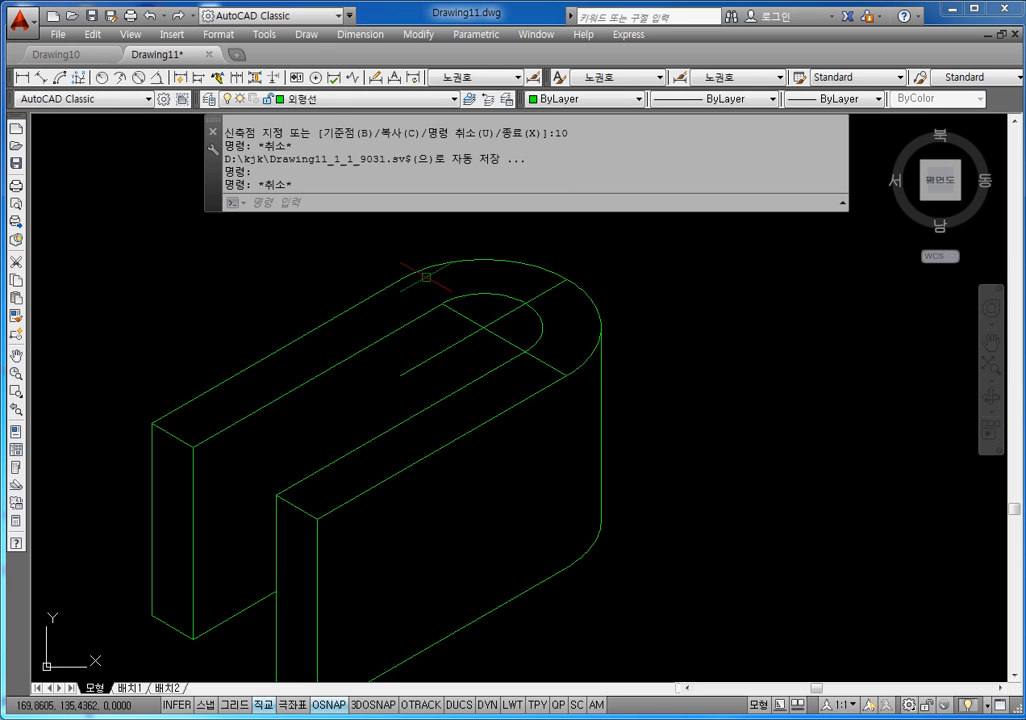
left_click(456, 313)
left_click(441, 303)
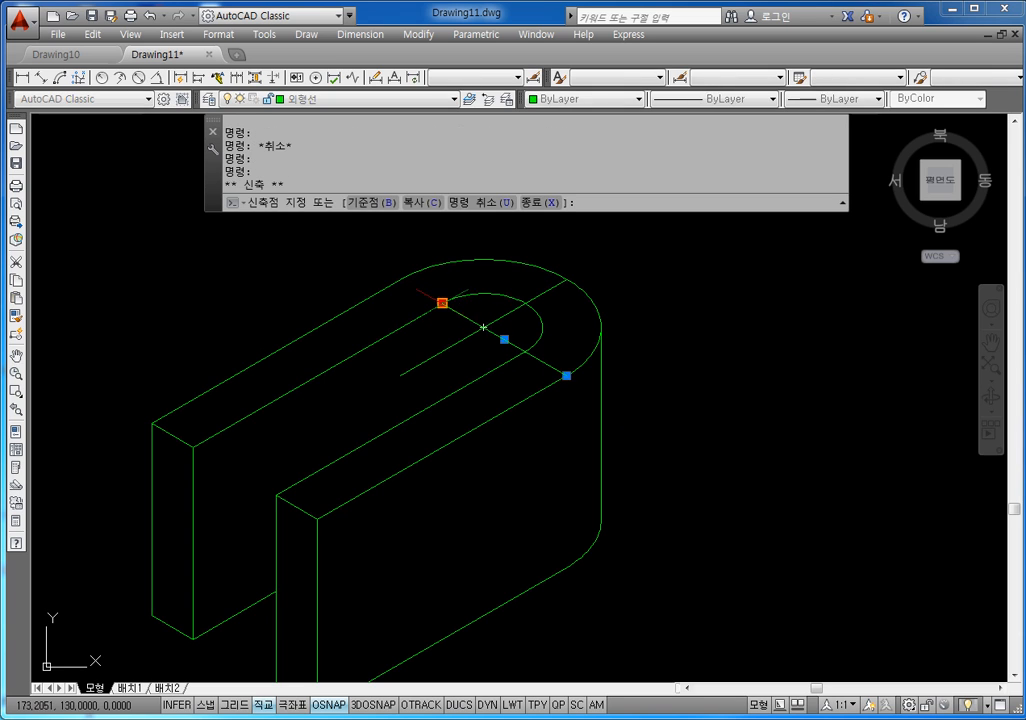
type("10")
key("Return")
key("Escape")
key("Escape")
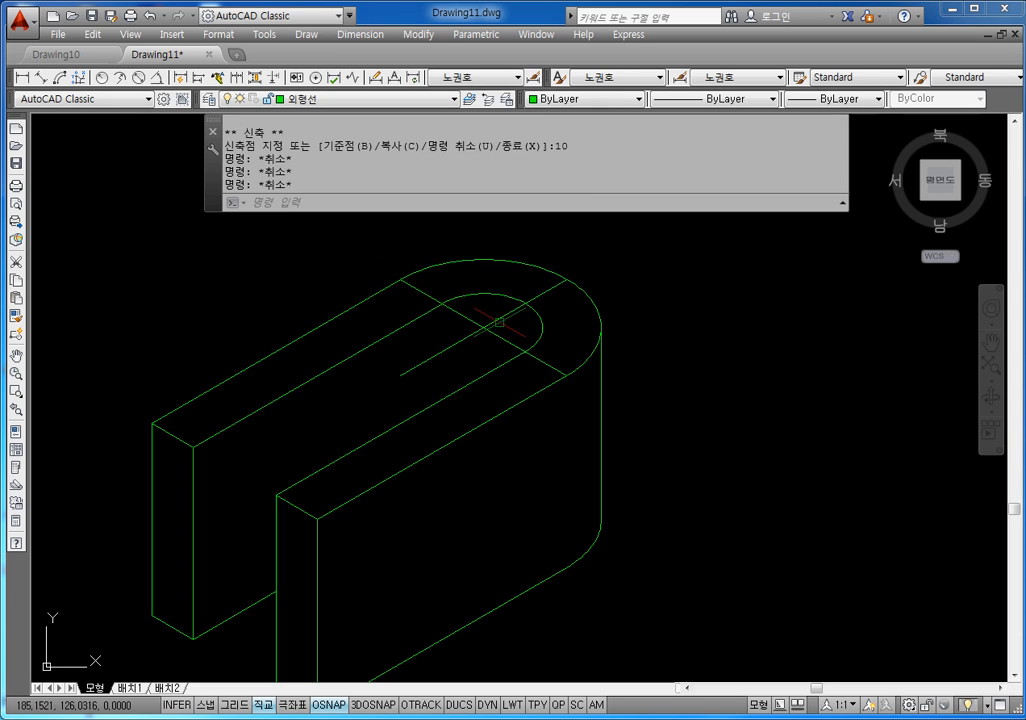
Step: Move the two crossing lines at the arc centre to the 중심선 layer
left_click(488, 324)
left_click(471, 302)
left_click(300, 98)
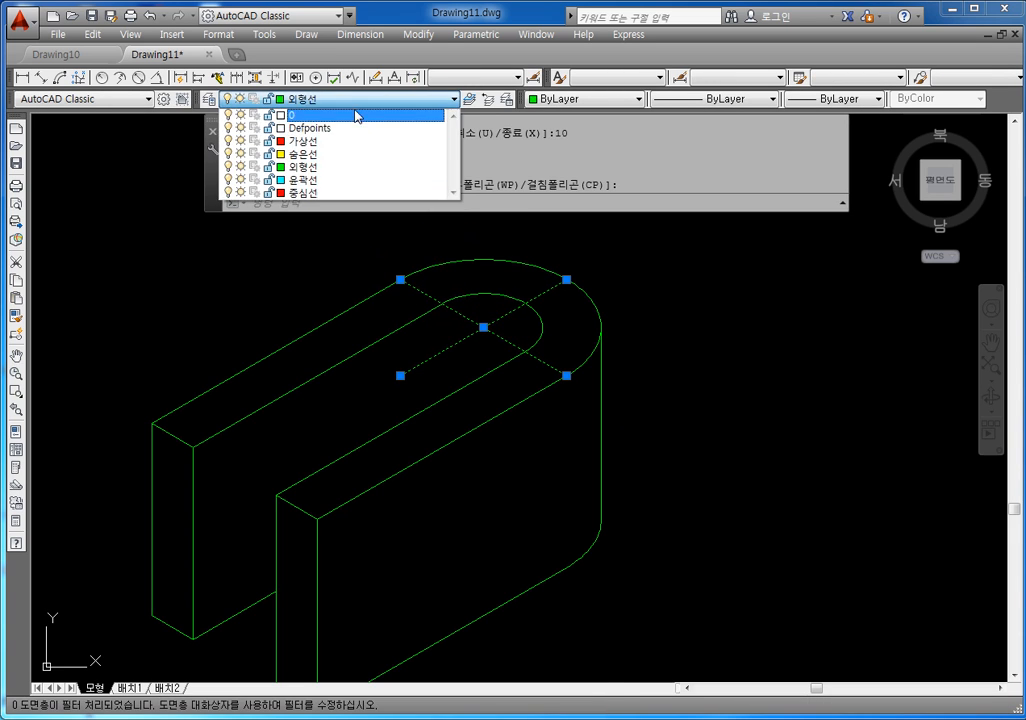
left_click(316, 190)
key("Escape")
key("Escape")
key("Escape")
key("Escape")
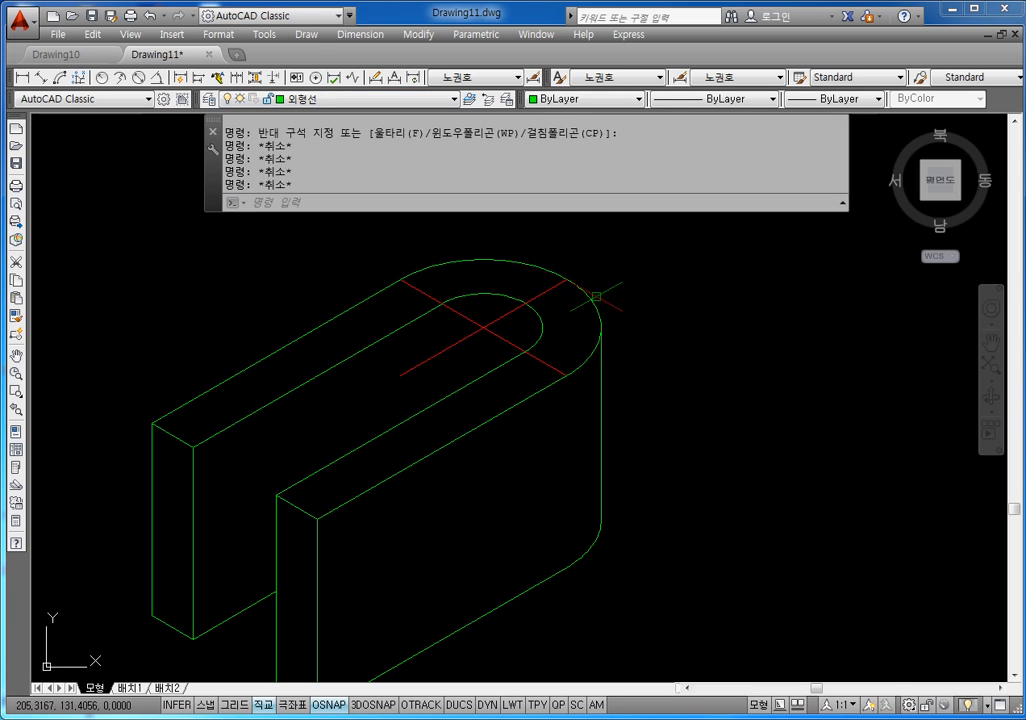
type("LEM")
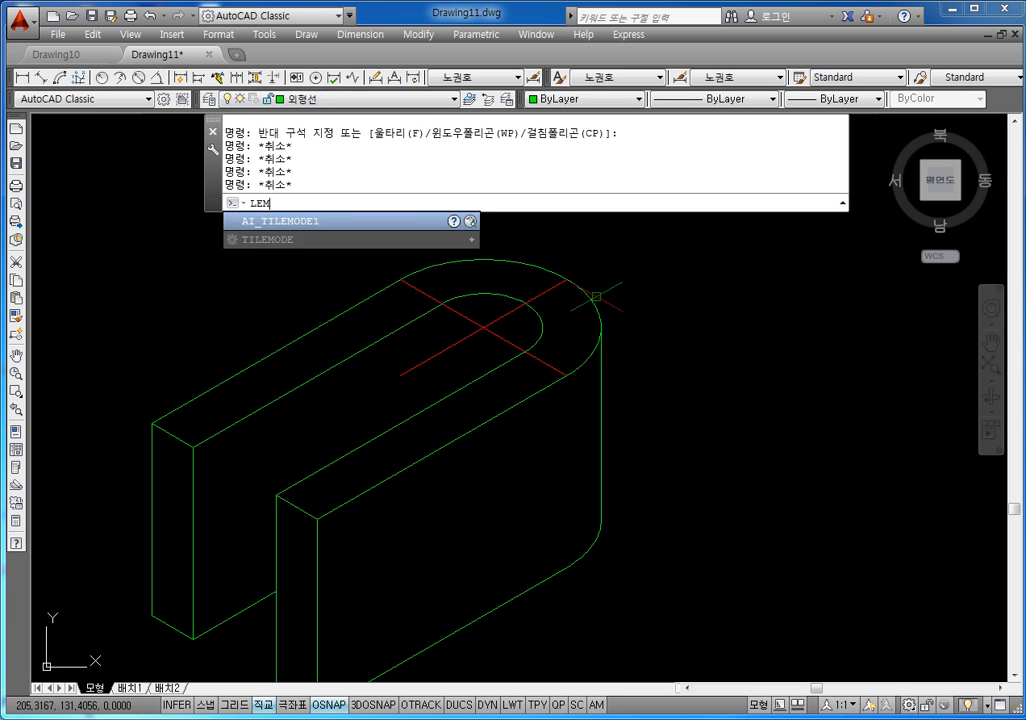
key("Return")
type("DELETE")
key("Return")
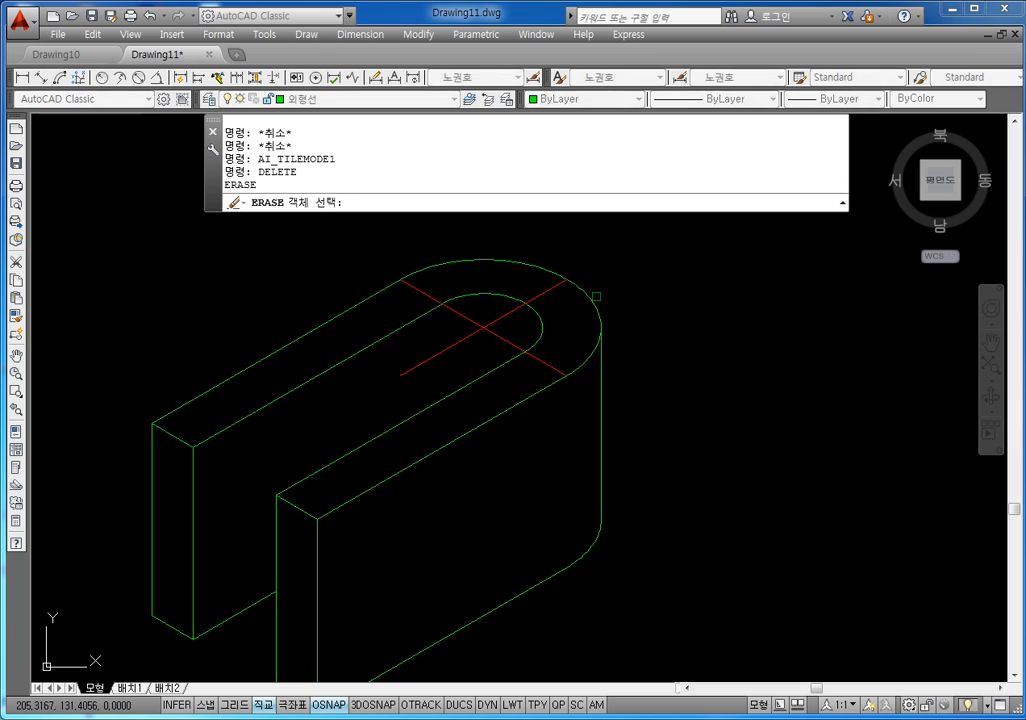
key("Escape")
key("Escape")
key("Escape")
key("Escape")
key("Escape")
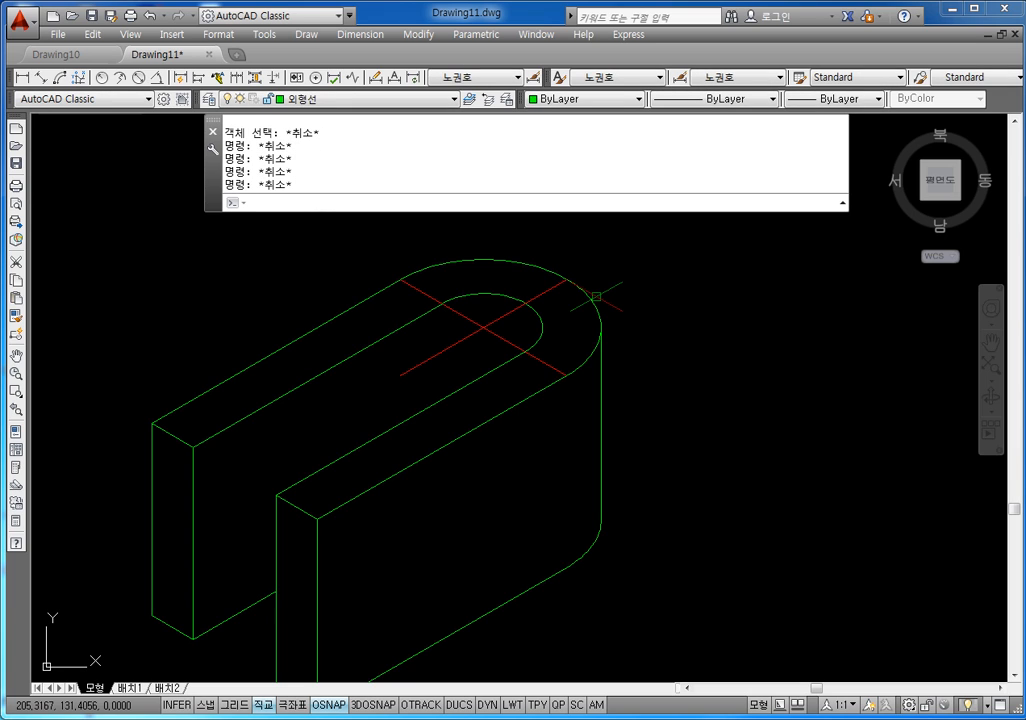
Step: Reduce the global linetype scale to suit the short red centre lines
type("lTS")
key("Return")
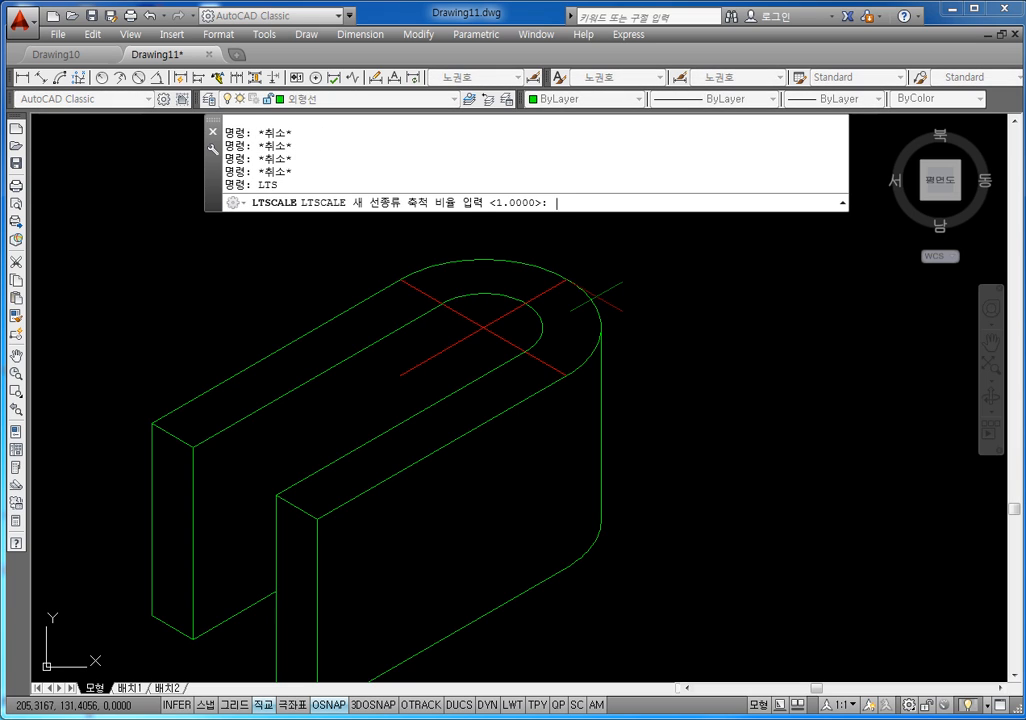
key("Return")
key("Escape")
key("Escape")
key("Escape")
key("Escape")
key("Escape")
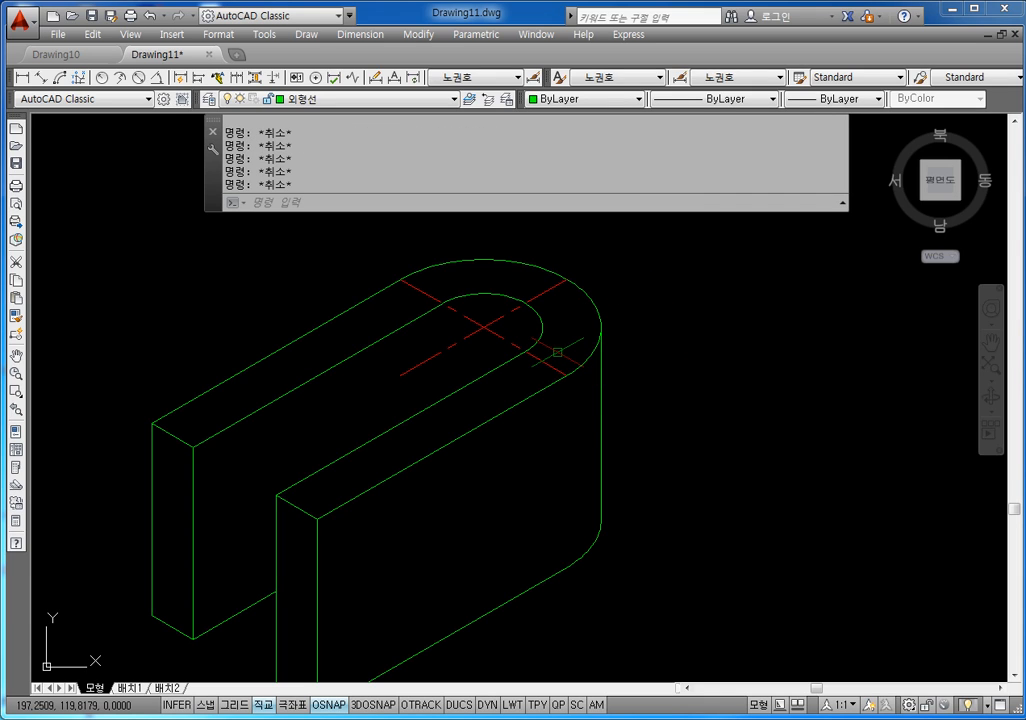
Step: Lengthen three outer ends of the crossing centre lines by 5 each so they run past the outer arc and the rear side edge
type("lEN")
key("Return")
type("DE")
key("Return")
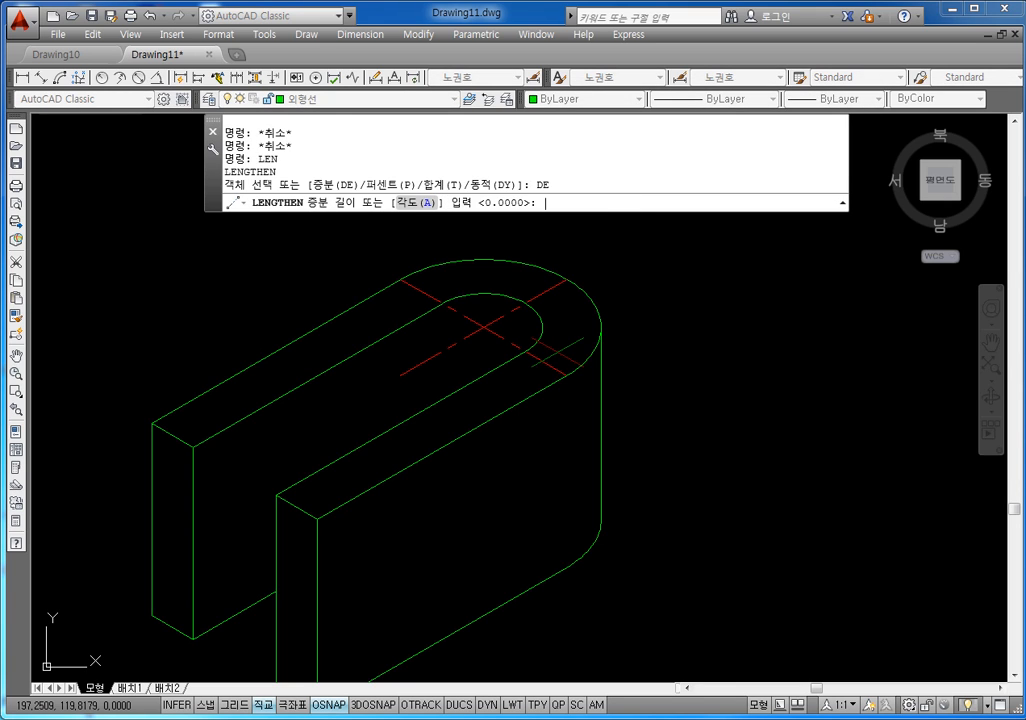
type("5")
key("Return")
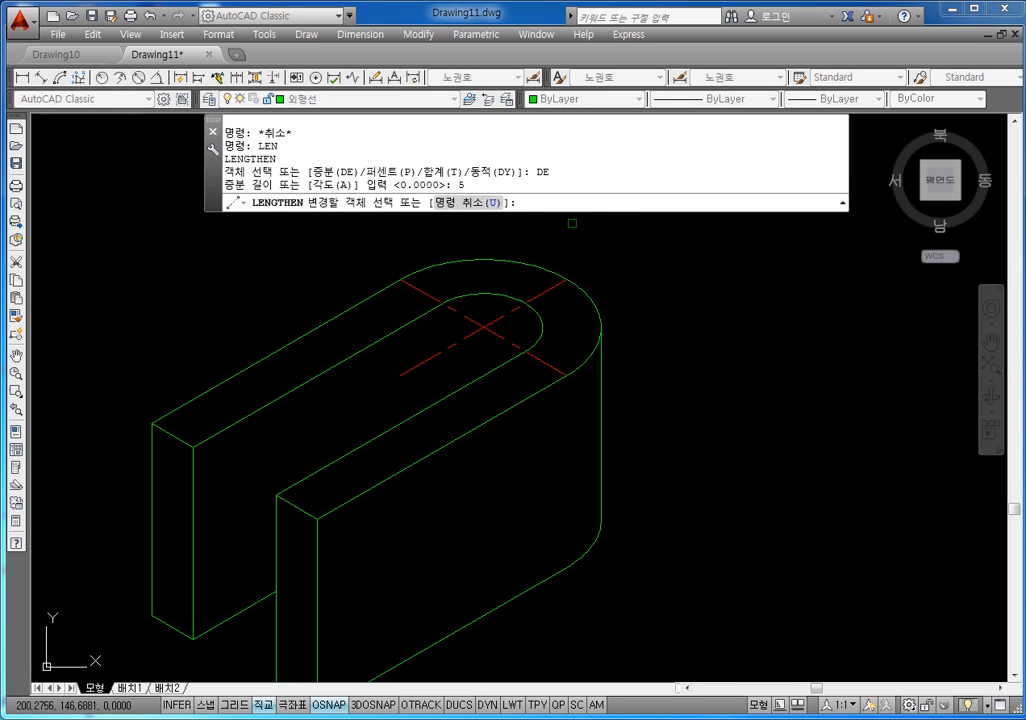
left_click(552, 284)
left_click(554, 358)
left_click(549, 371)
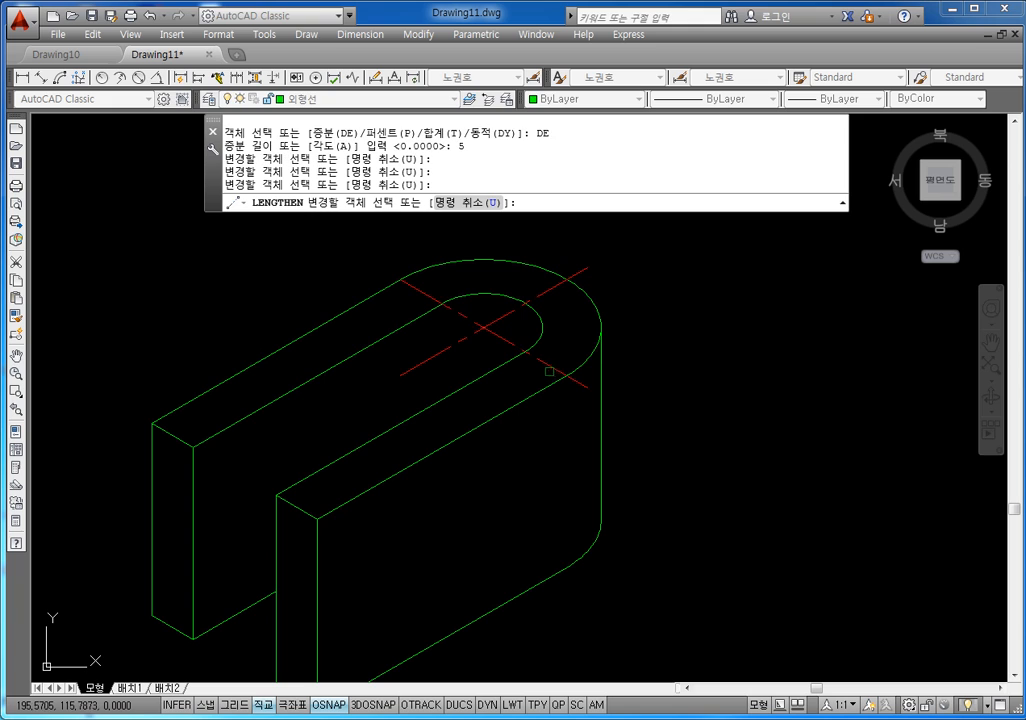
left_click(421, 290)
key("Escape")
key("Escape")
scroll(591, 363, "down", 2)
middle_click_drag(591, 367, 578, 339)
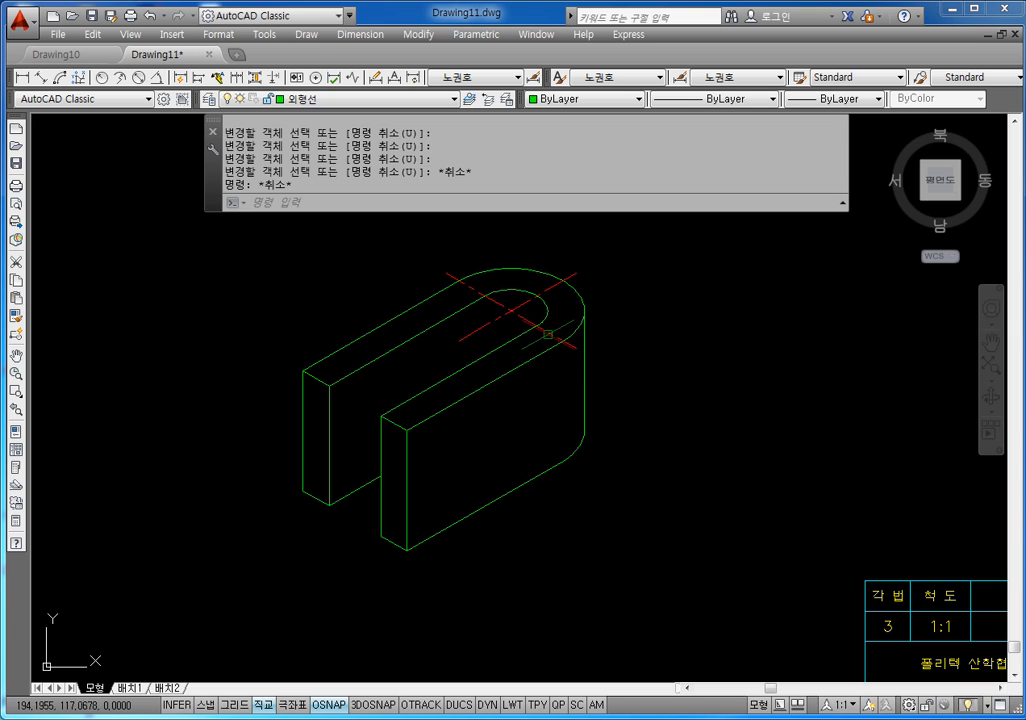
middle_click_drag(481, 339, 520, 351)
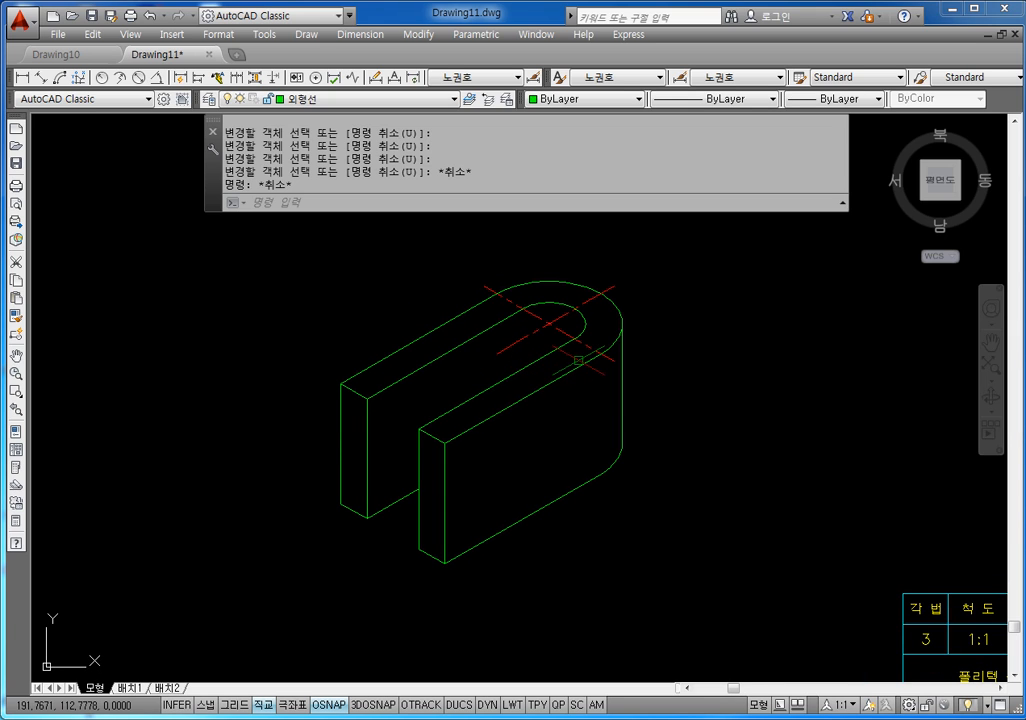
middle_click_drag(577, 364, 584, 346)
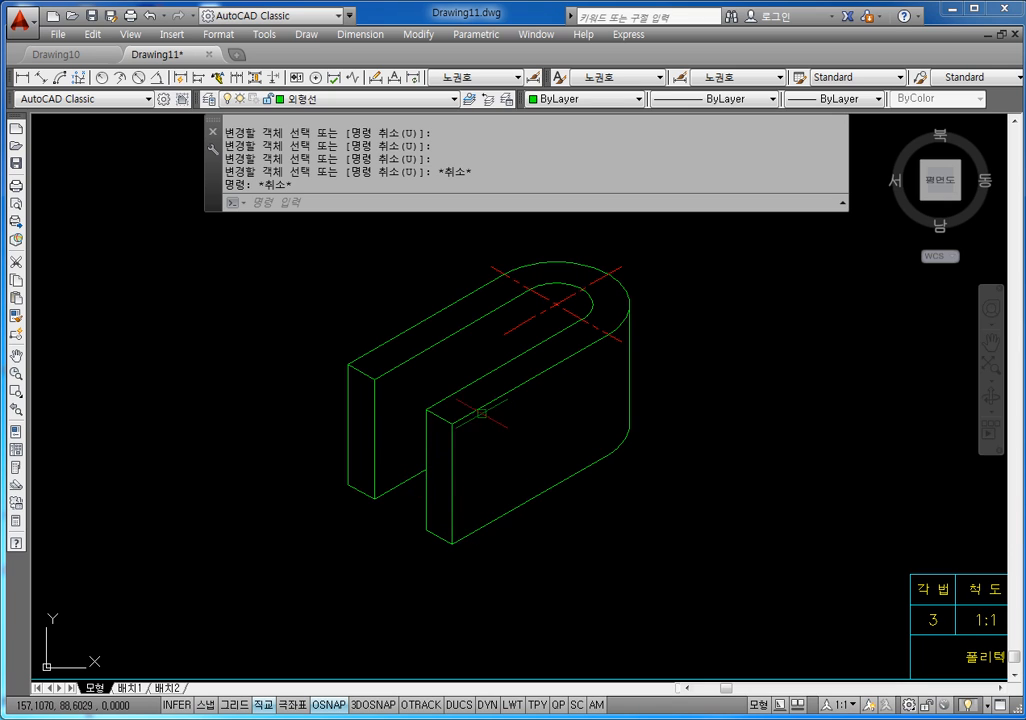
mouse_move(483, 414)
middle_mouse_down()
mouse_move(497, 433)
mouse_move(507, 425)
middle_mouse_up()
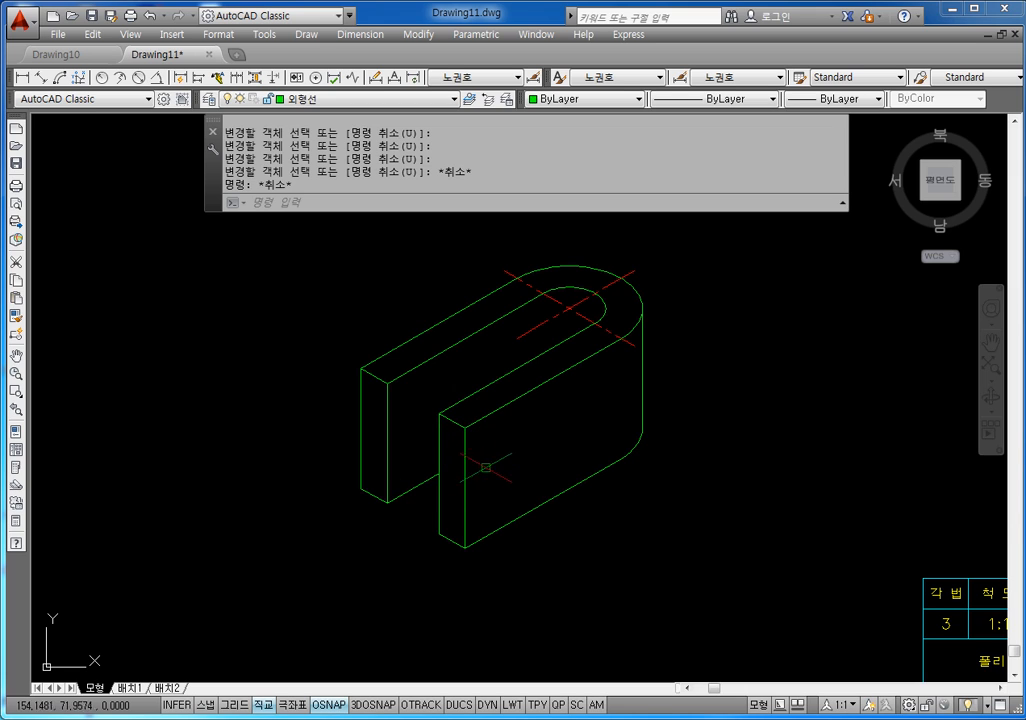
key("Escape")
key("Escape")
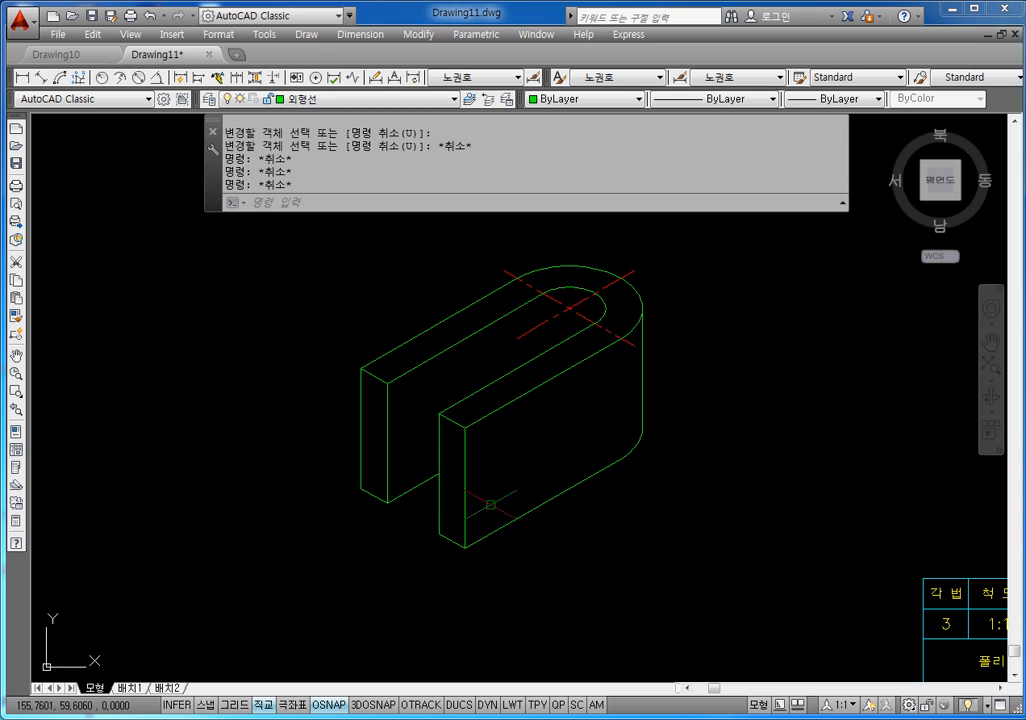
middle_click_drag(505, 470, 481, 423)
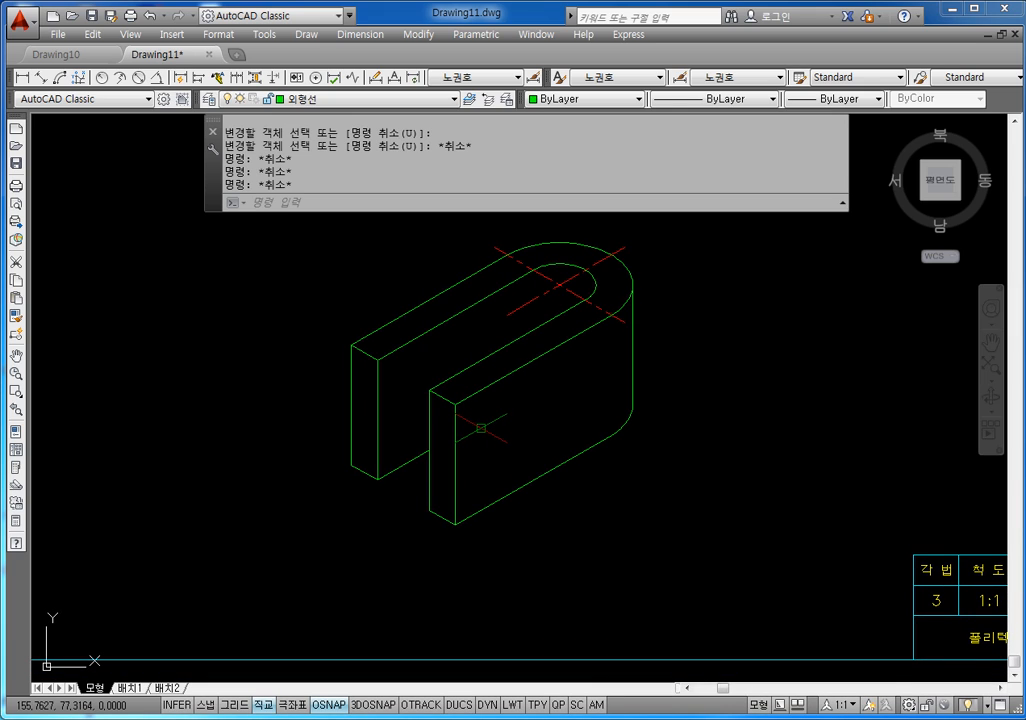
key("Escape")
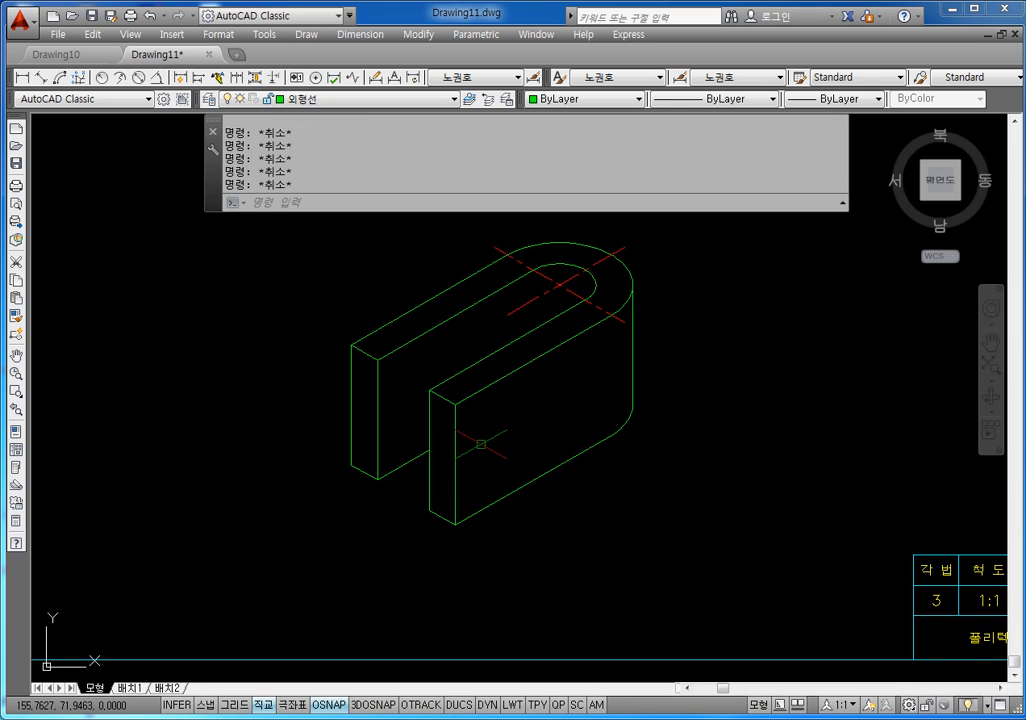
Step: On the right isoplane, draw a line from the near wall's top front corner 20 back along its top edge, continuing 20 straight down
type("L")
key("Return")
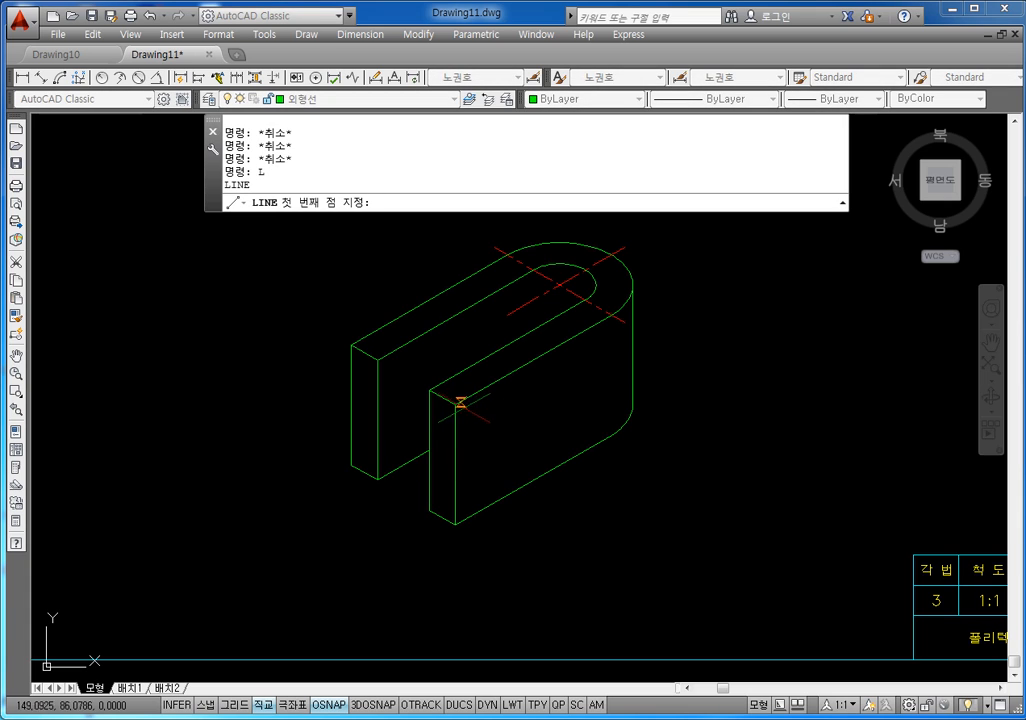
key("F5")
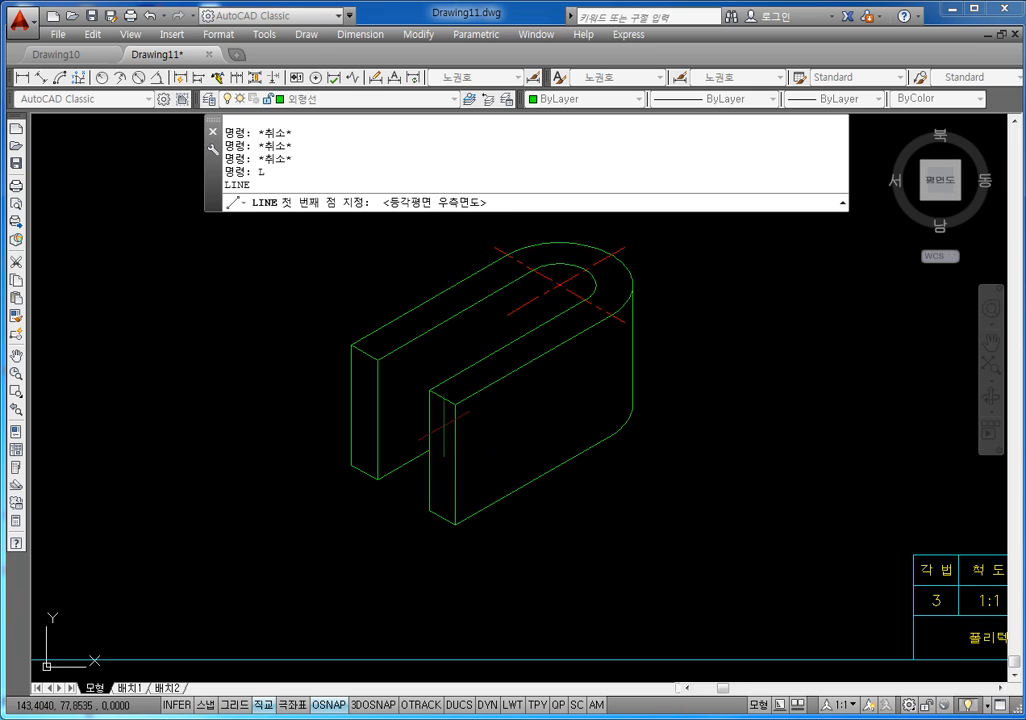
left_click(455, 405)
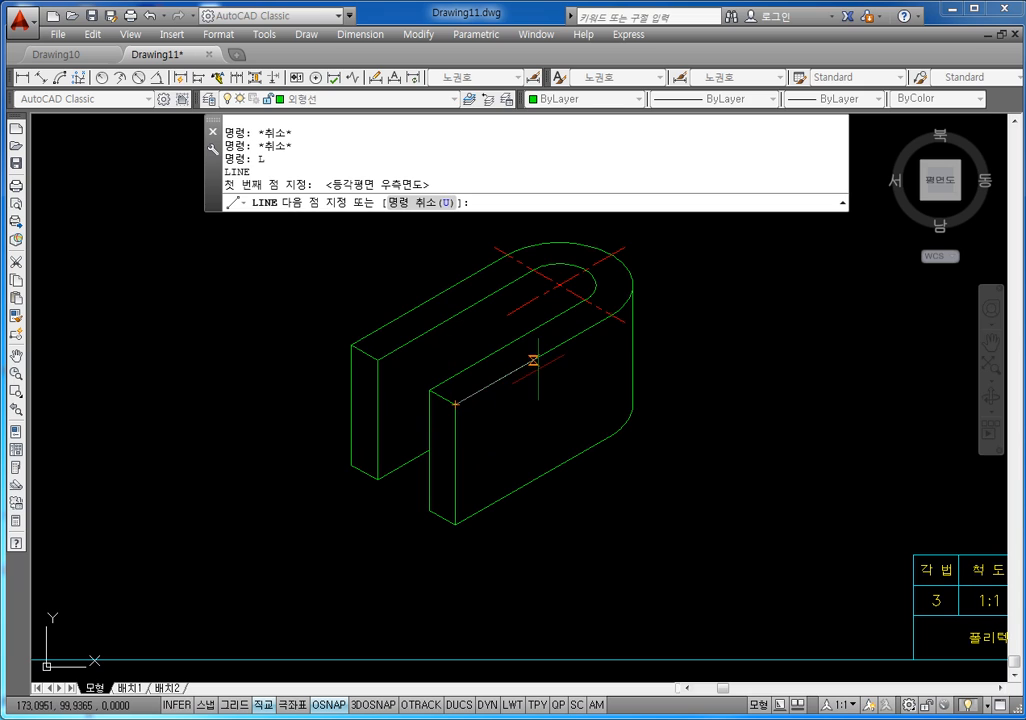
type("20")
key("Return")
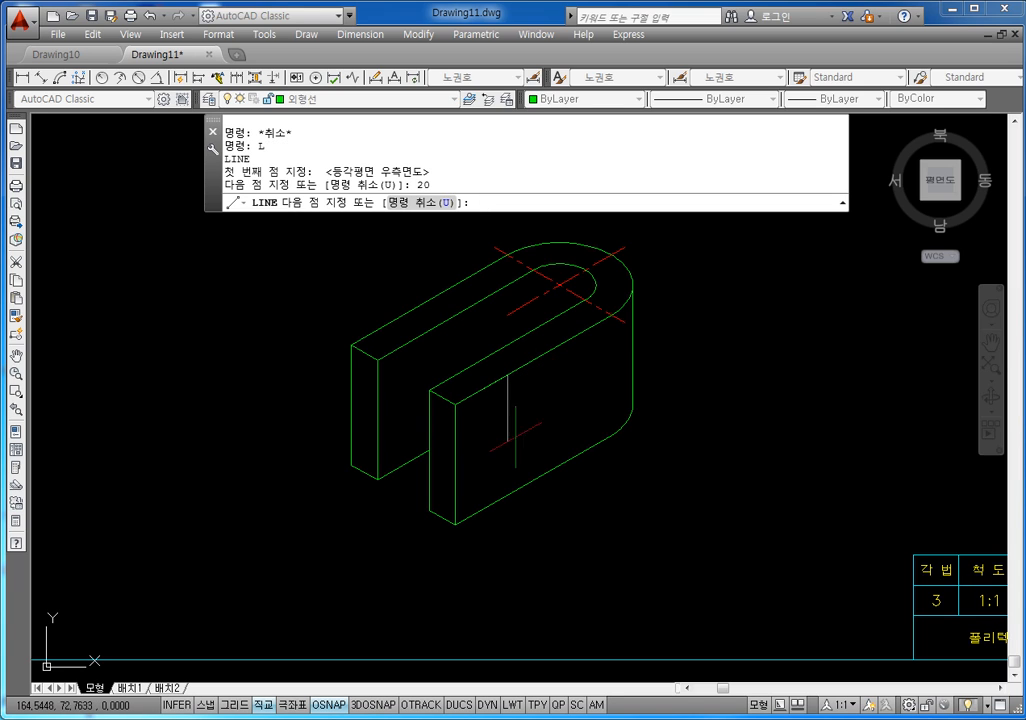
type("20")
key("Return")
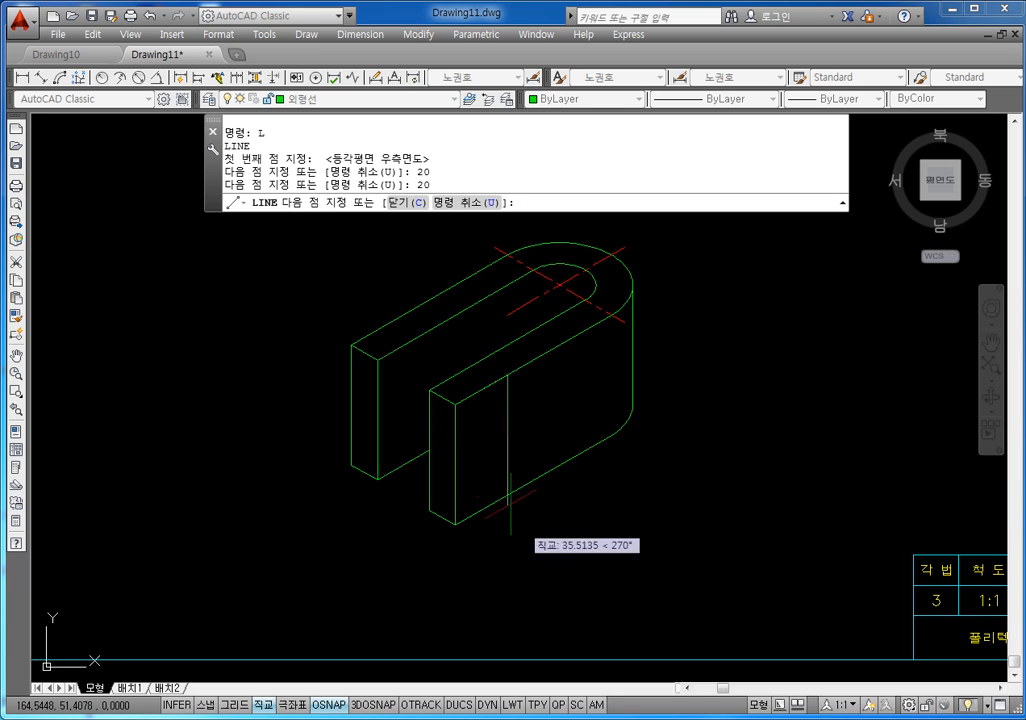
key("Escape")
Step: Change the colour of the two new construction lines on the near side face to red (빨간색)
left_click(518, 414)
left_click(494, 405)
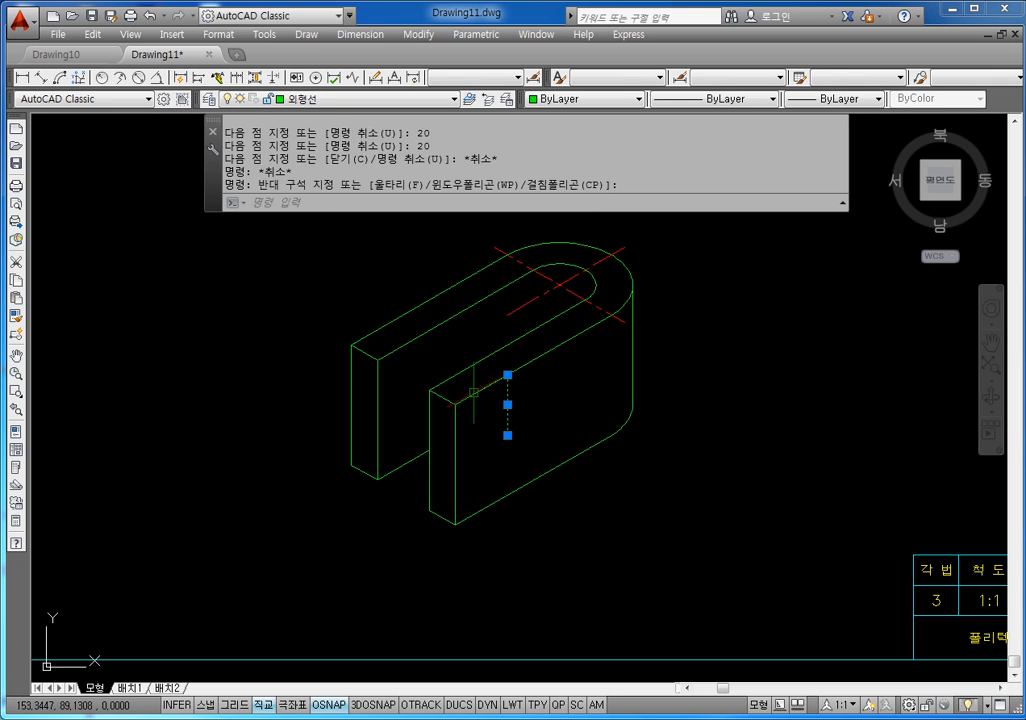
left_click(473, 393)
left_click(590, 98)
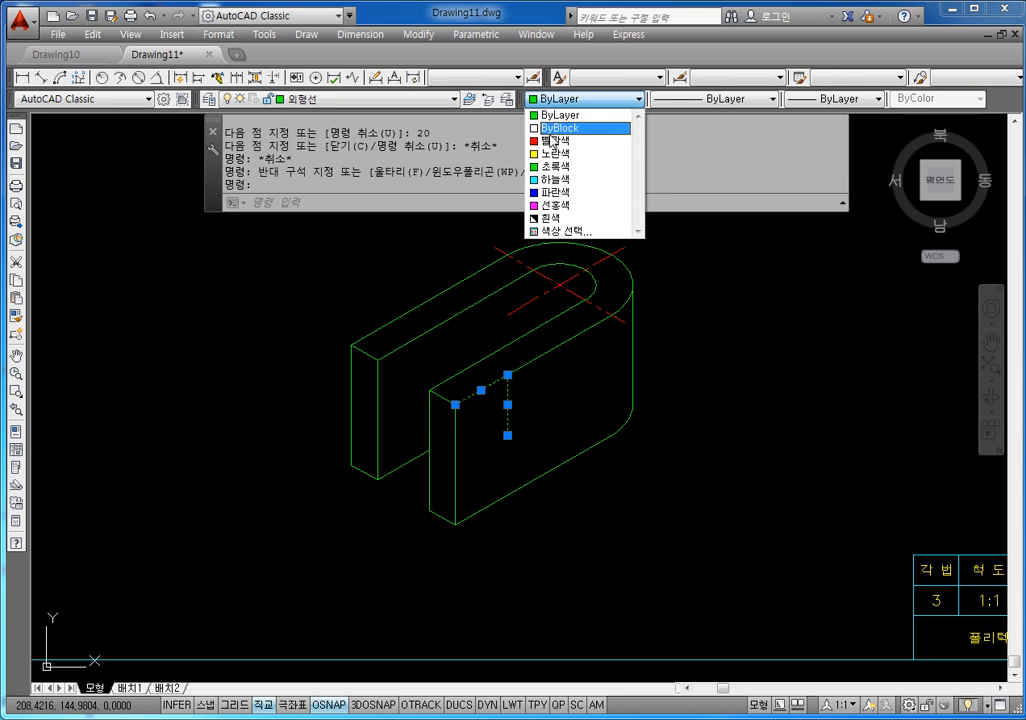
left_click(550, 141)
key("Escape")
key("Escape")
key("Escape")
Step: Draw an isometric circle of radius 10 on the near side face, centred at the lower end of the vertical red line
scroll(490, 390, "up", 4)
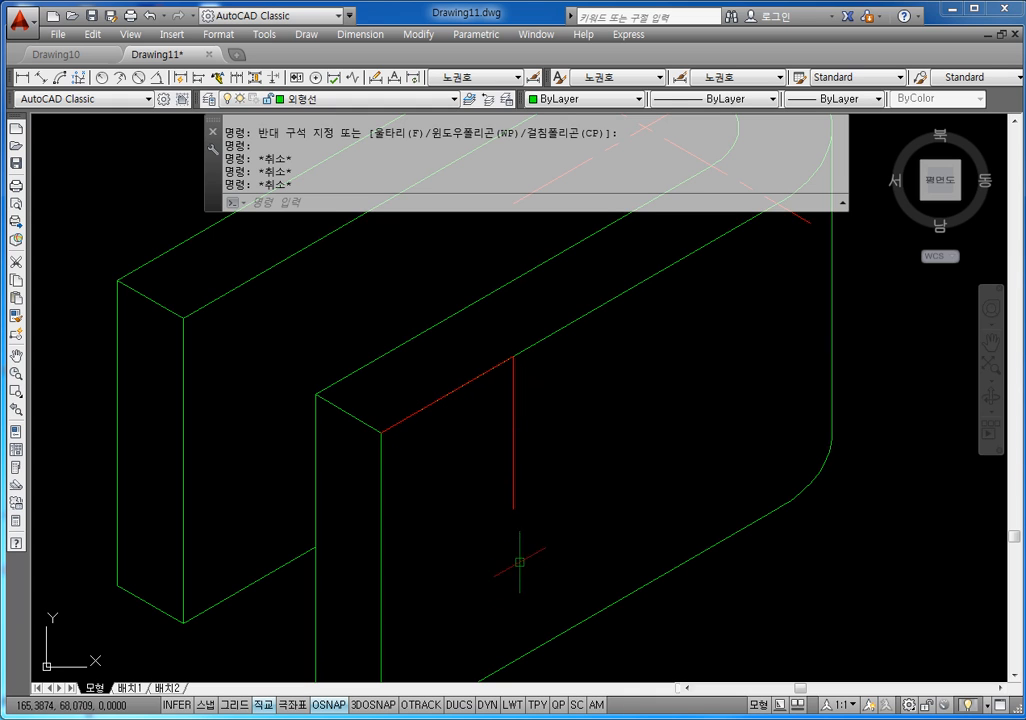
middle_click_drag(513, 483, 514, 405)
scroll(514, 405, "down", 3)
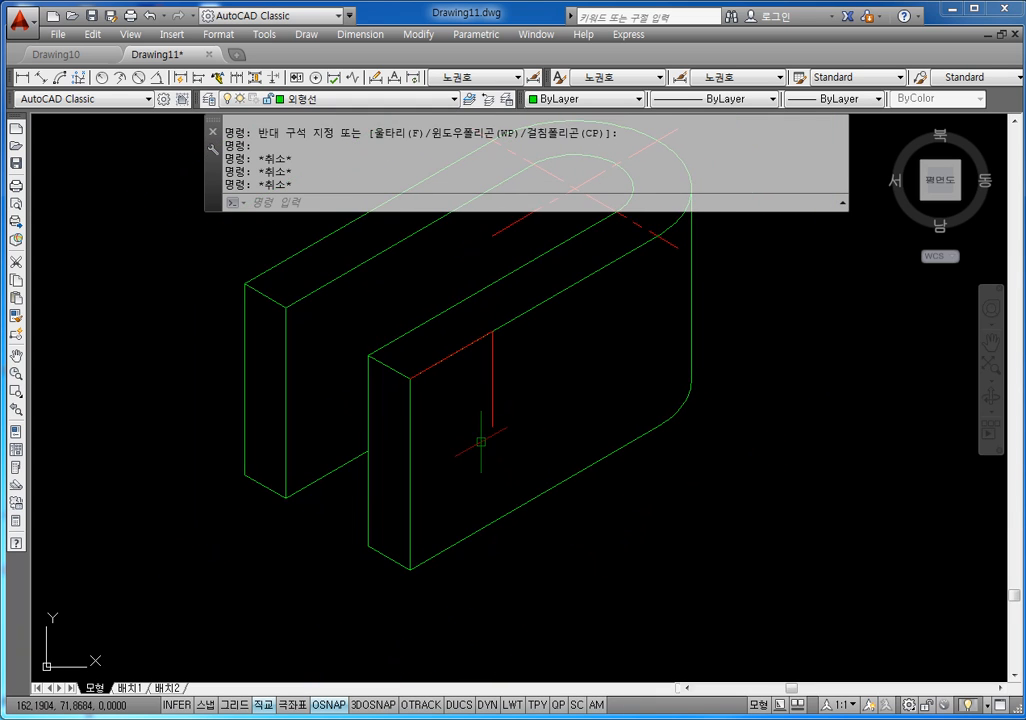
key("Escape")
key("Escape")
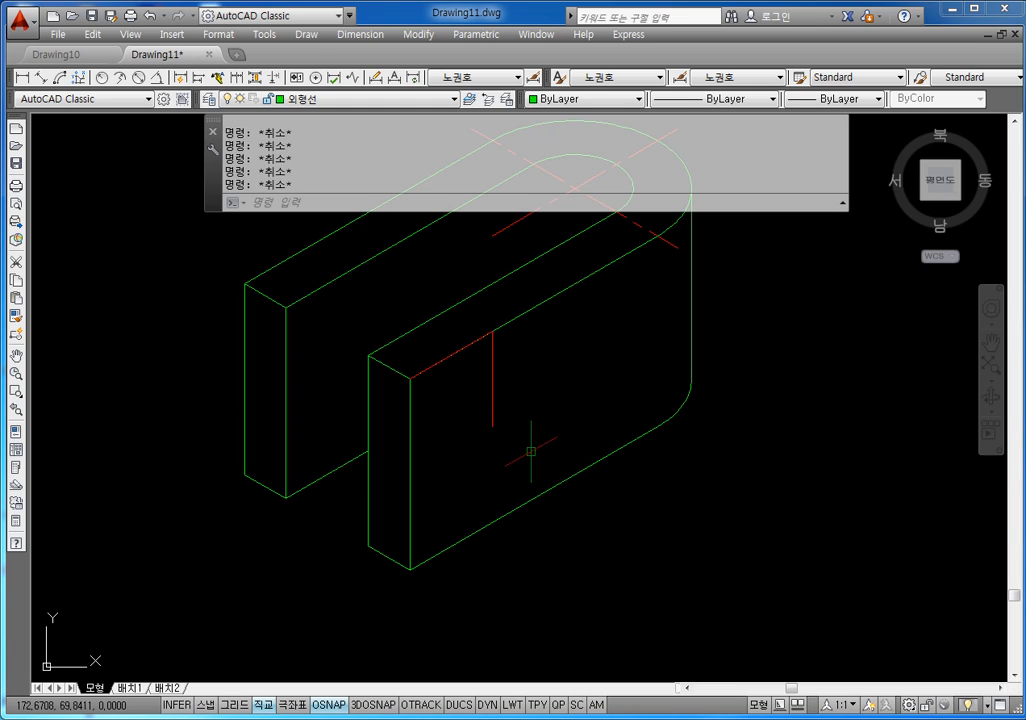
type("EL")
key("Return")
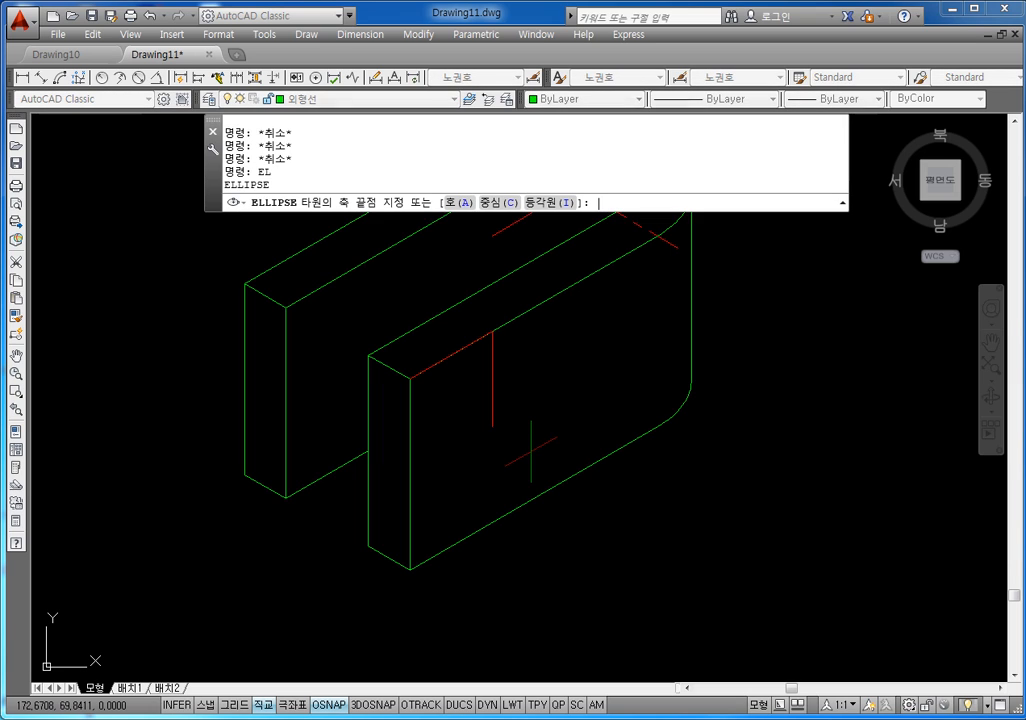
type("I")
key("Return")
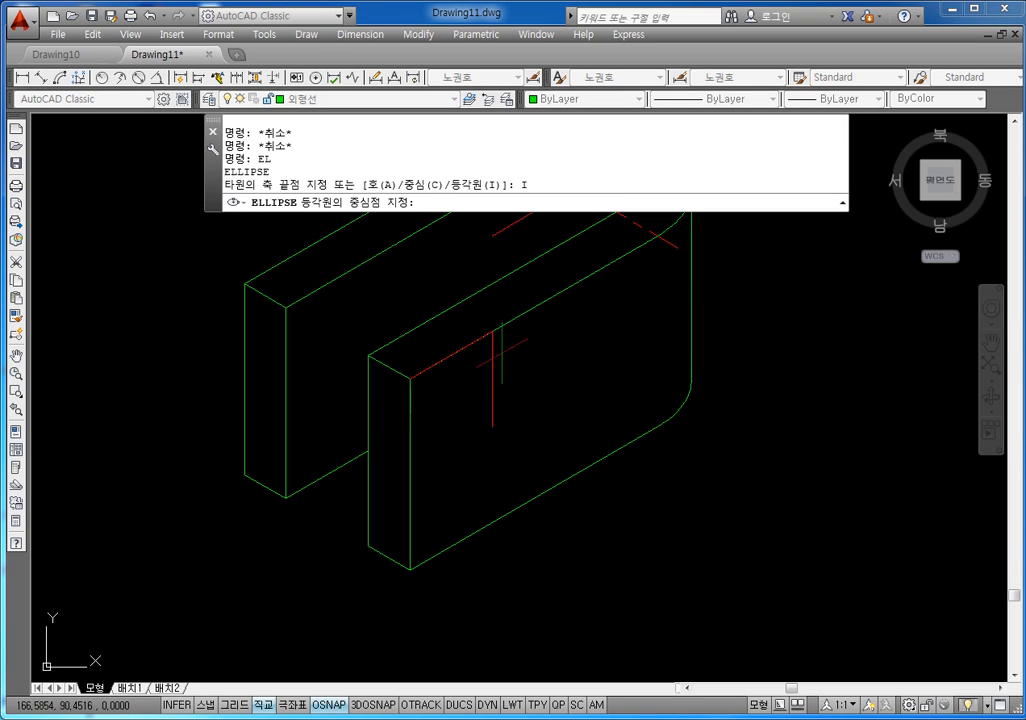
left_click(492, 426)
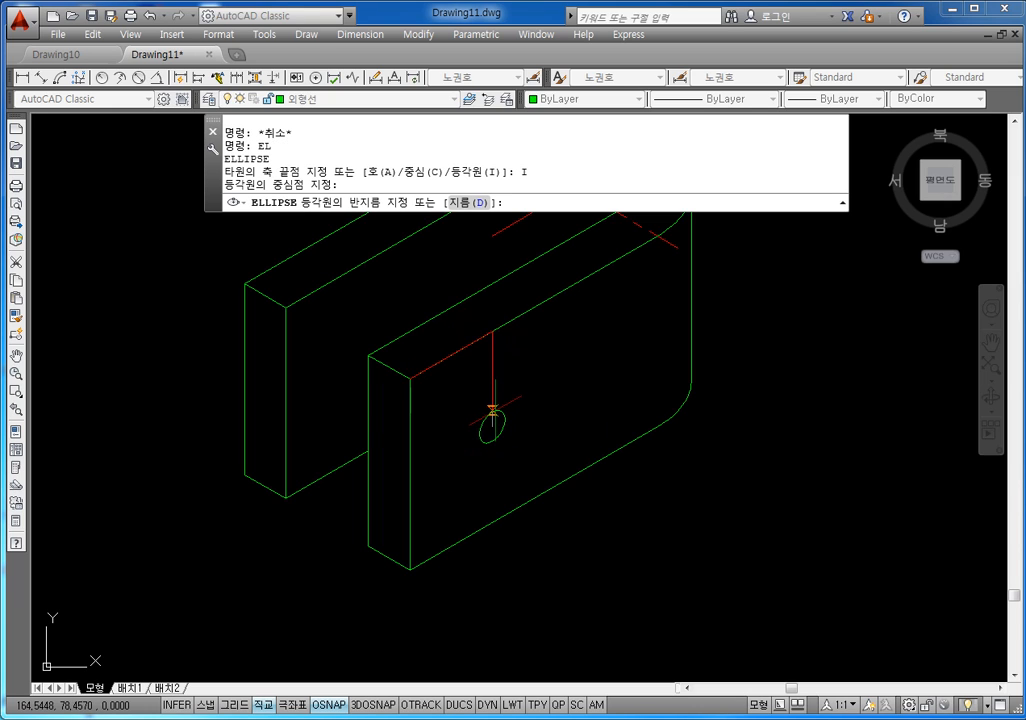
type("10")
key("Return")
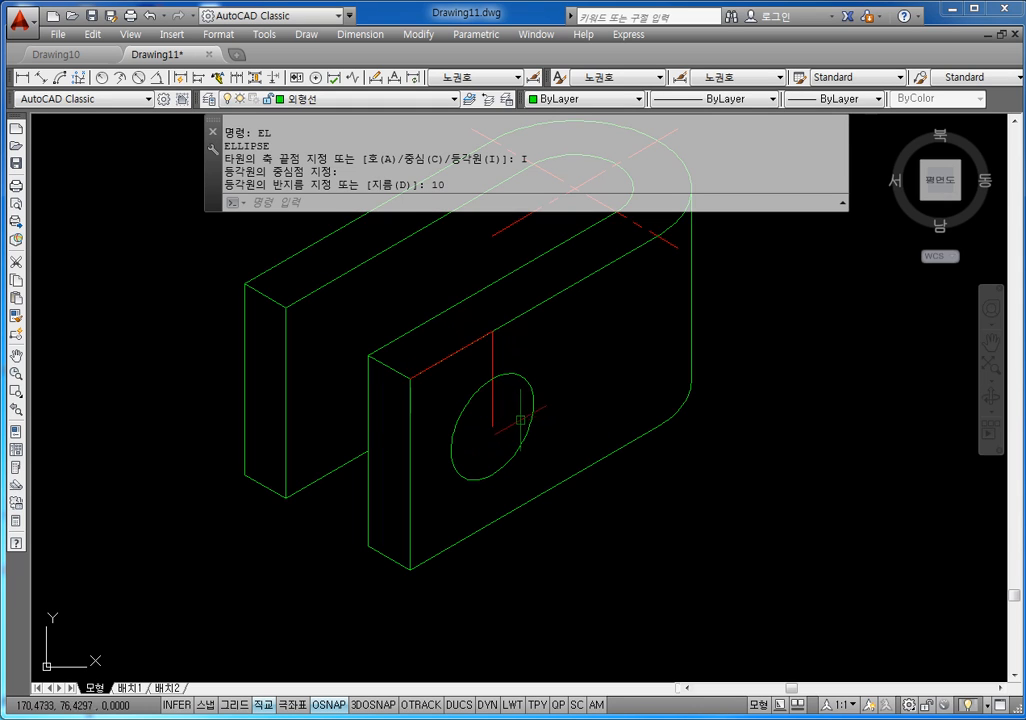
key("Return")
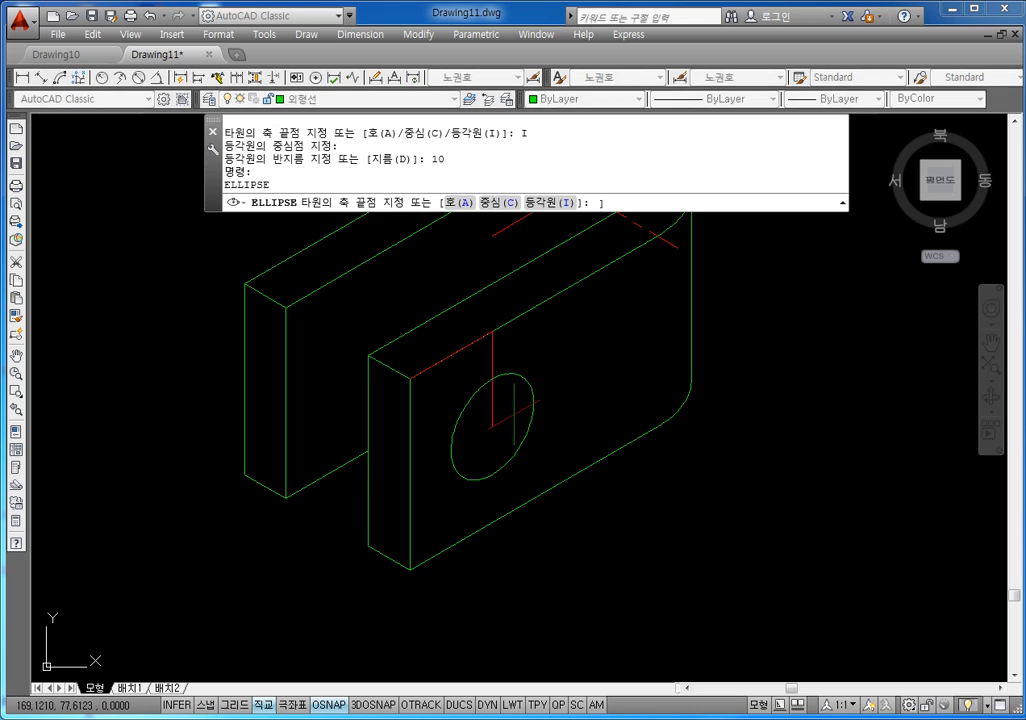
key("Escape")
key("Escape")
Step: Draw a concentric isometric circle of radius 20 around the radius 10 circle on the near side face
type("E")
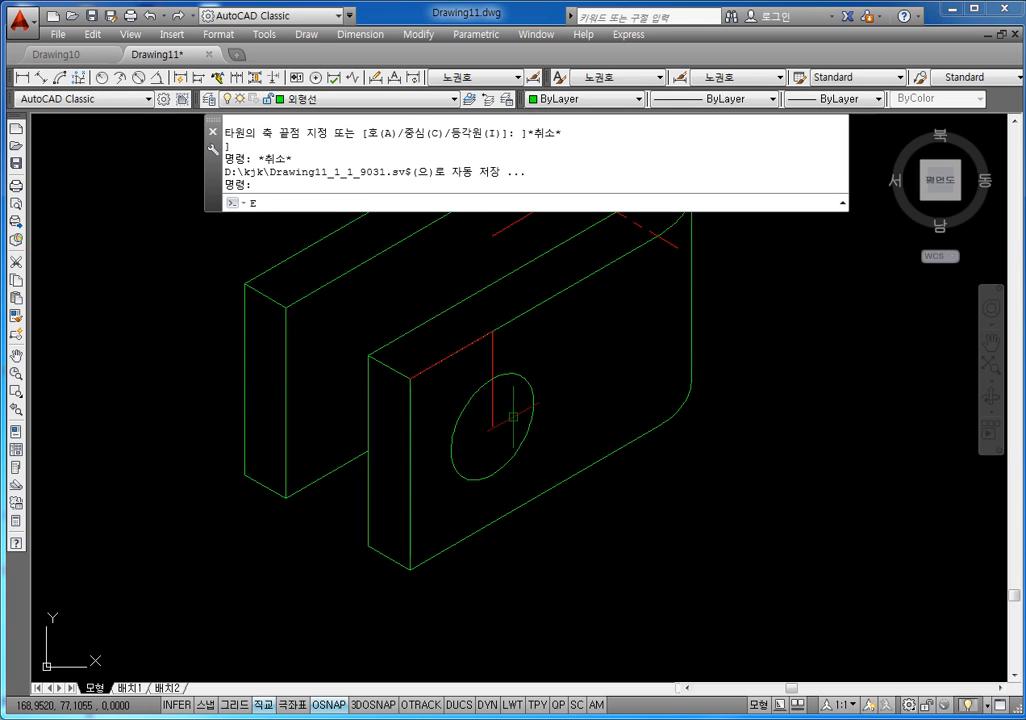
type("L")
key("Return")
type("I")
key("Return")
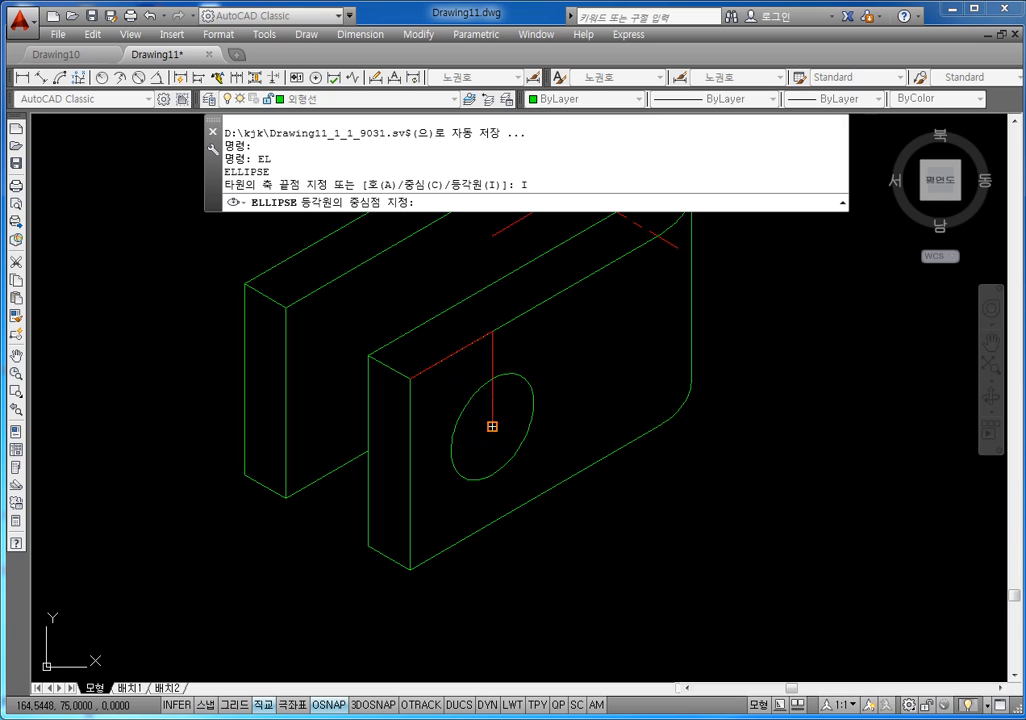
left_click(492, 426)
type("20")
key("Return")
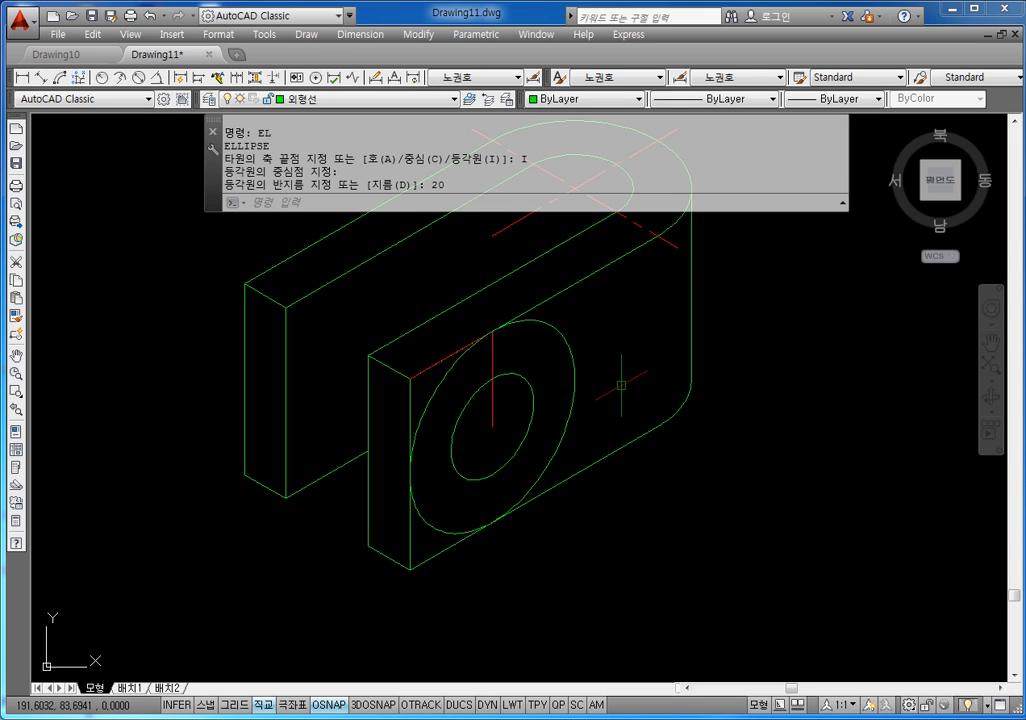
key("Escape")
key("Escape")
key("Escape")
type("TR")
key("Return")
key("Return")
key("Return")
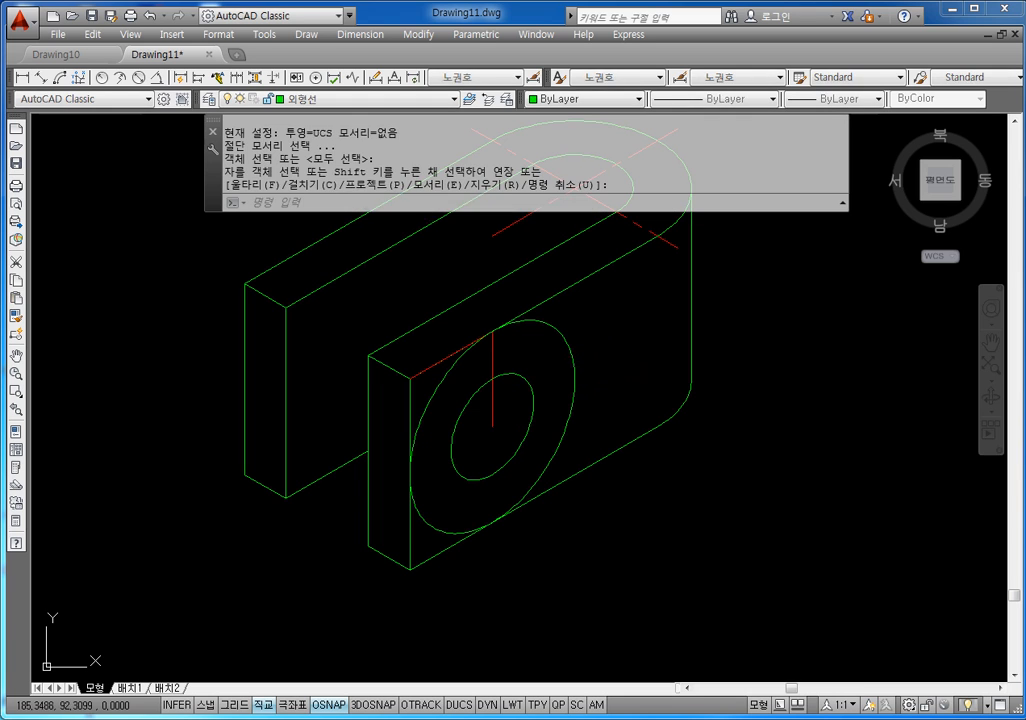
left_click(591, 344)
left_click(563, 391)
key("Escape")
key("Escape")
Step: Trim away the rear half of the radius 20 isometric circle, keeping the arc towards the block's front edge
type("TR")
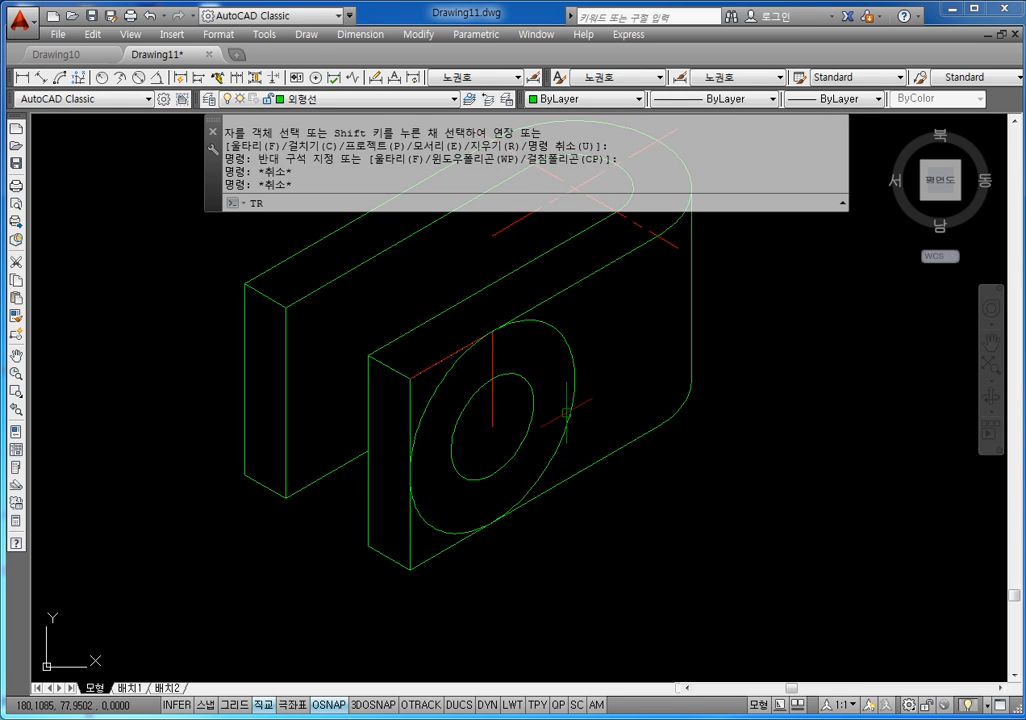
key("Return")
key("Return")
left_click(591, 359)
left_click(557, 422)
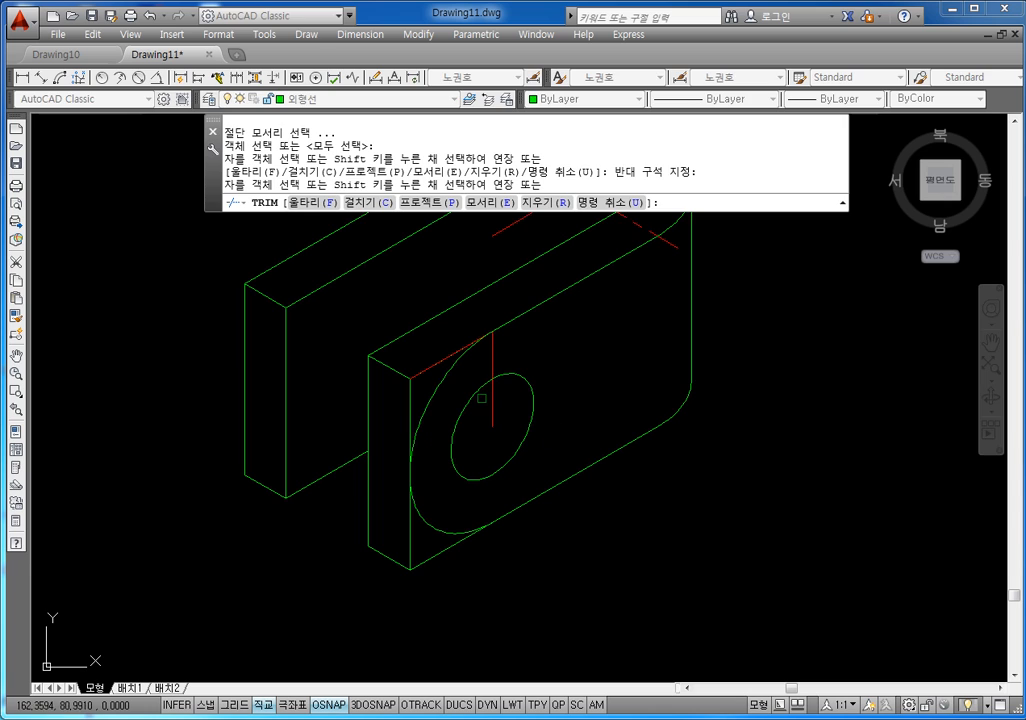
key("Escape")
key("Escape")
Step: Erase the two red construction lines used to locate the circle centre
left_click(491, 372)
key("Delete")
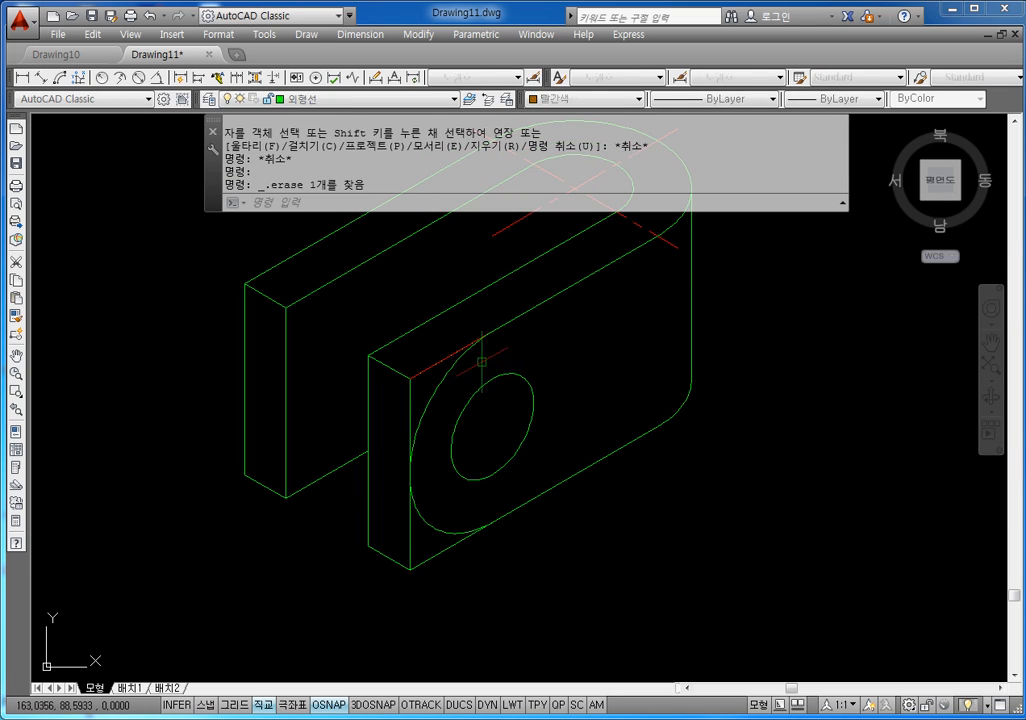
key("Delete")
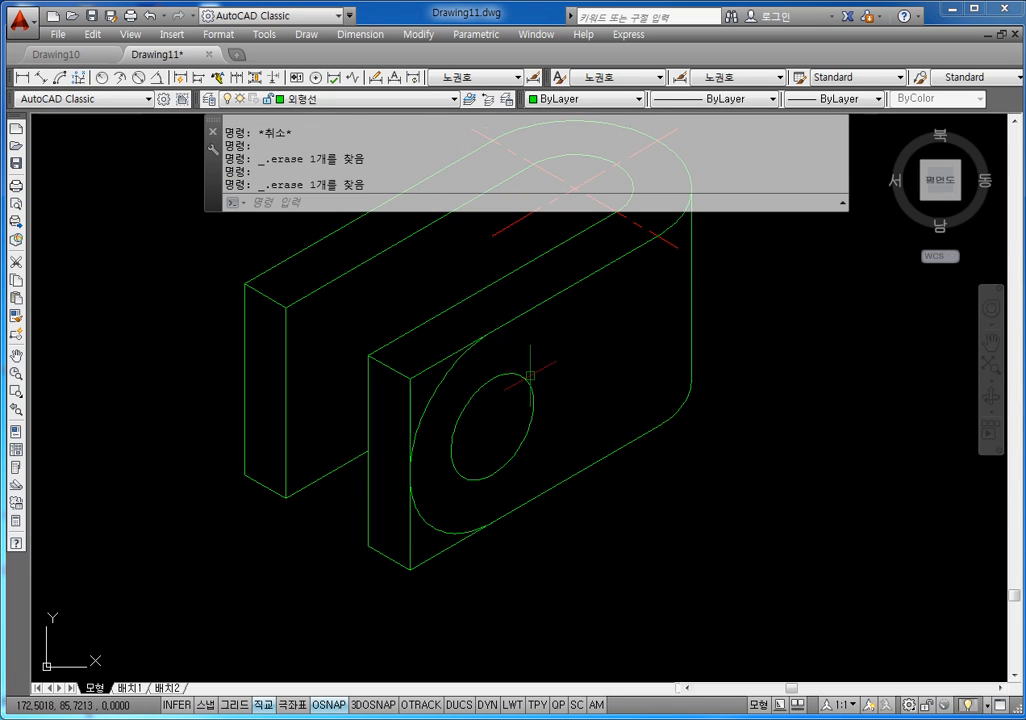
scroll(531, 396, "down", 2)
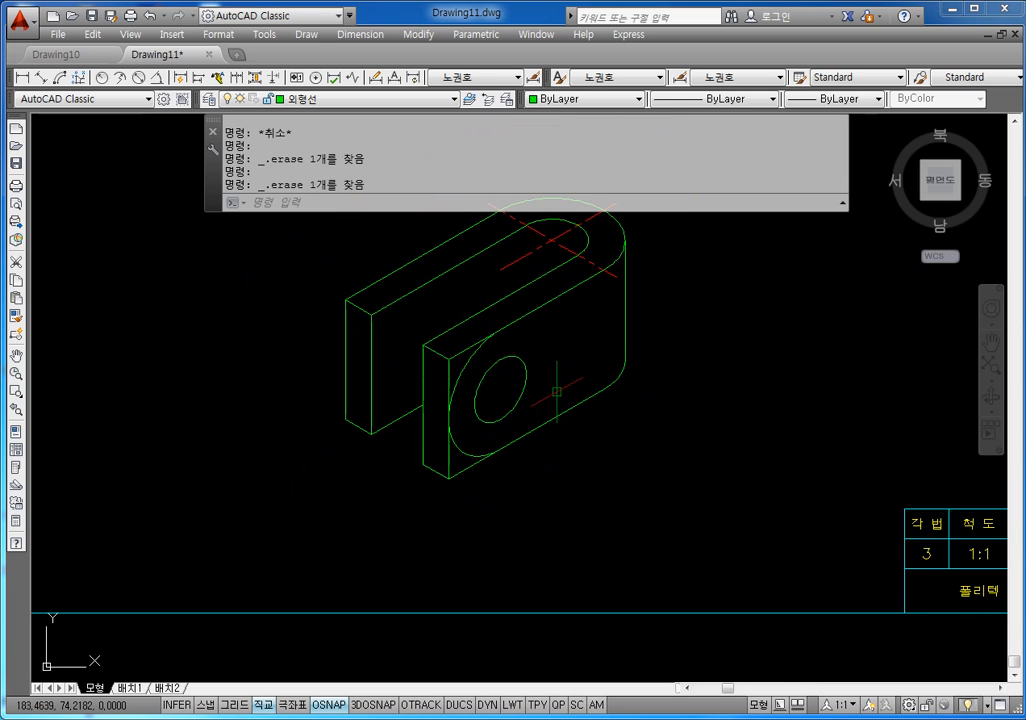
scroll(495, 396, "up", 3)
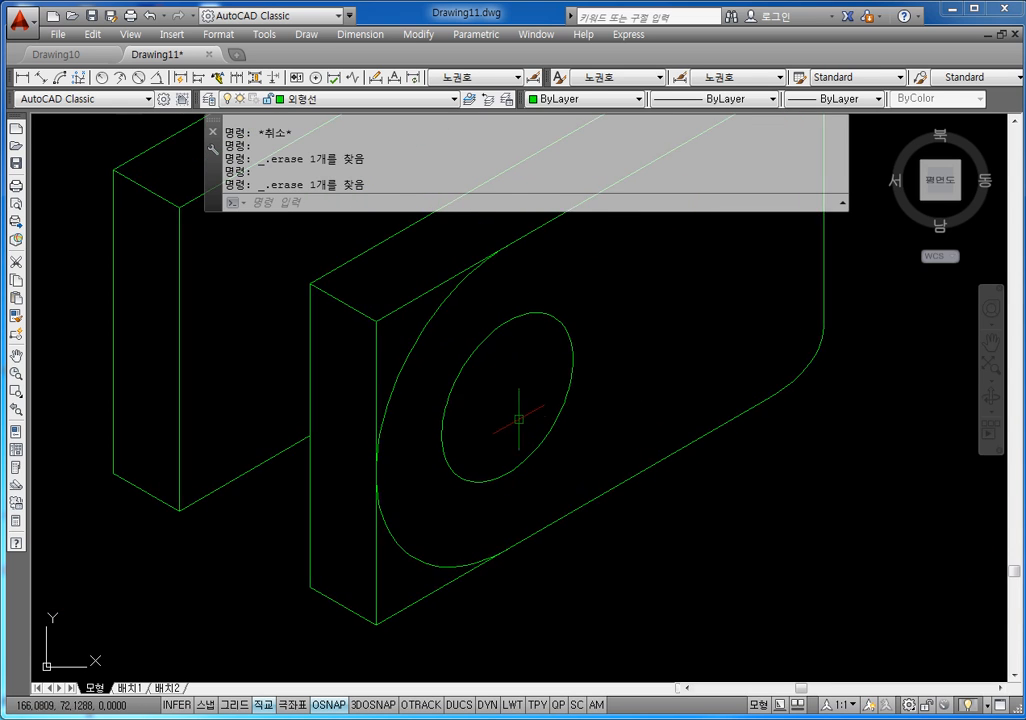
Step: Copy the front arc and hole circle from the near slab's outer top front corner to its inner top front corner
scroll(518, 418, "down", 1)
middle_click_drag(518, 418, 513, 450)
key("Escape")
key("Escape")
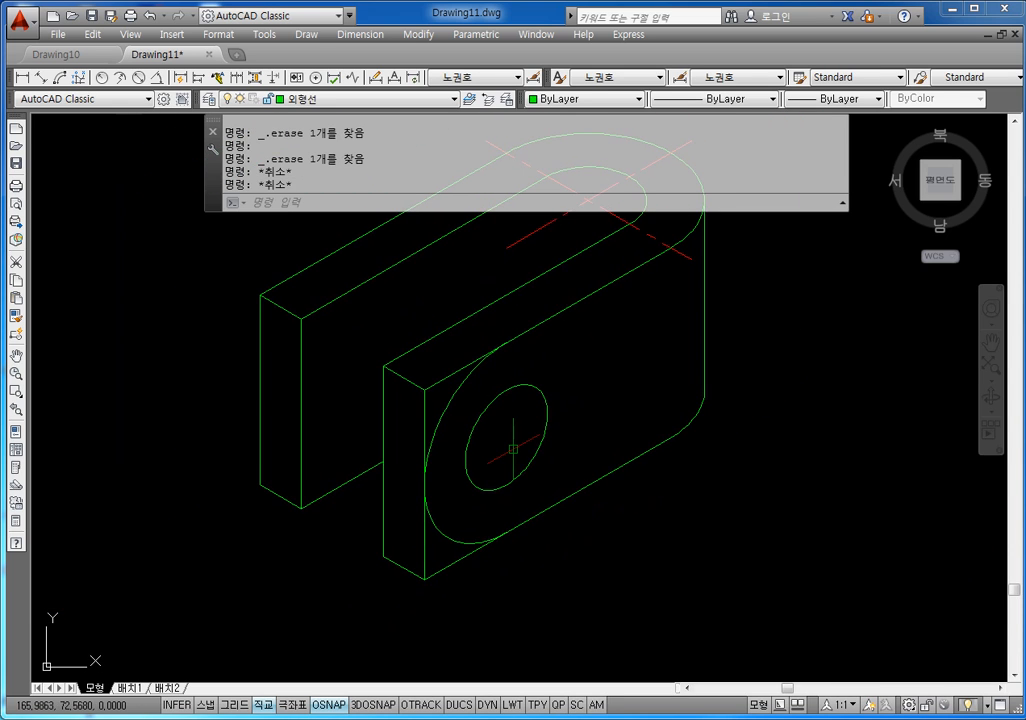
key("Escape")
key("Escape")
type("CO")
key("Return")
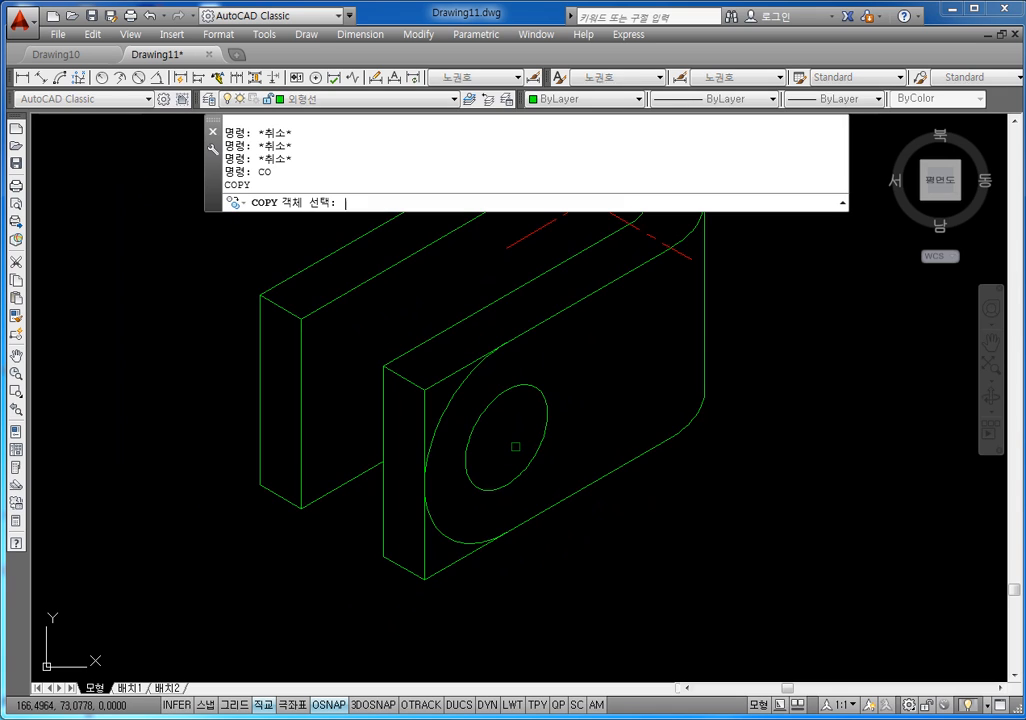
left_click(452, 401)
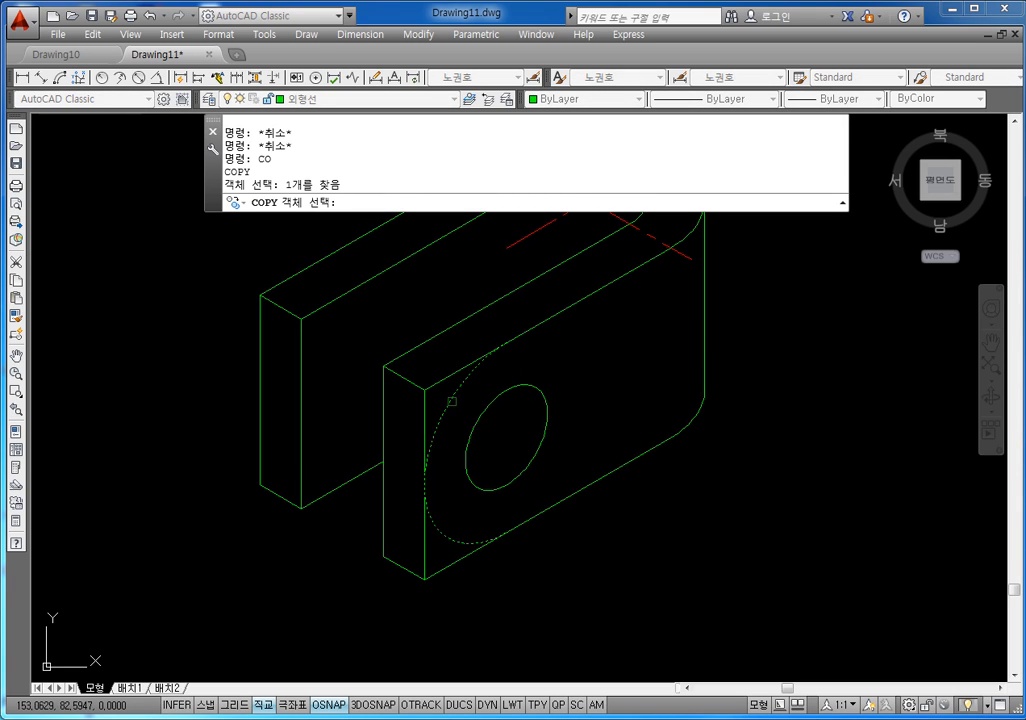
left_click(477, 425)
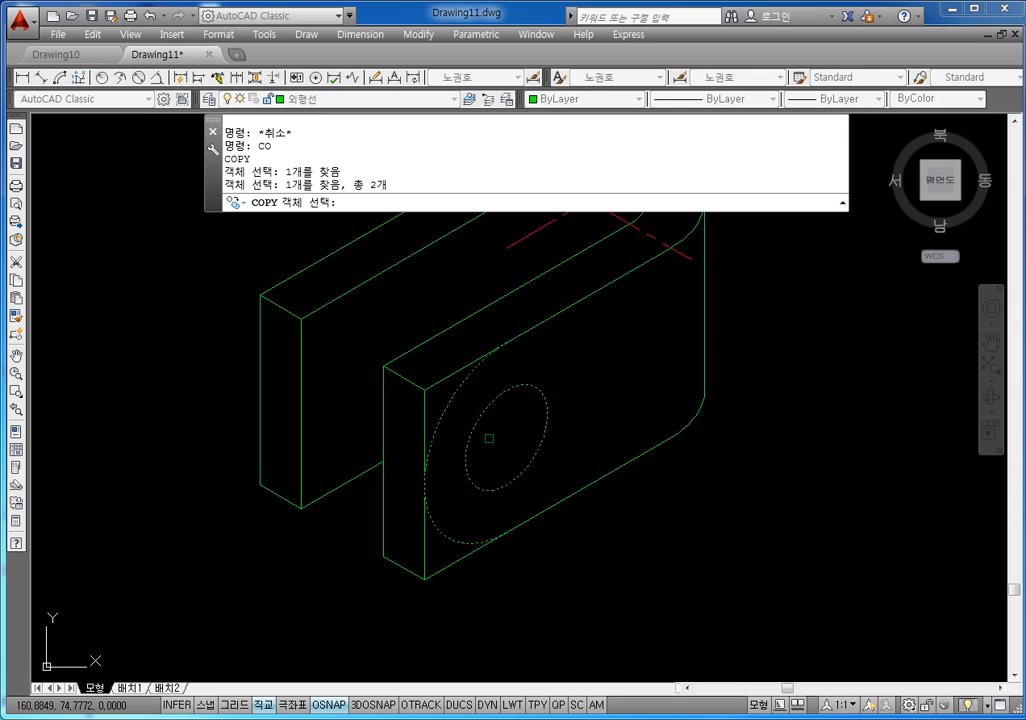
key("Return")
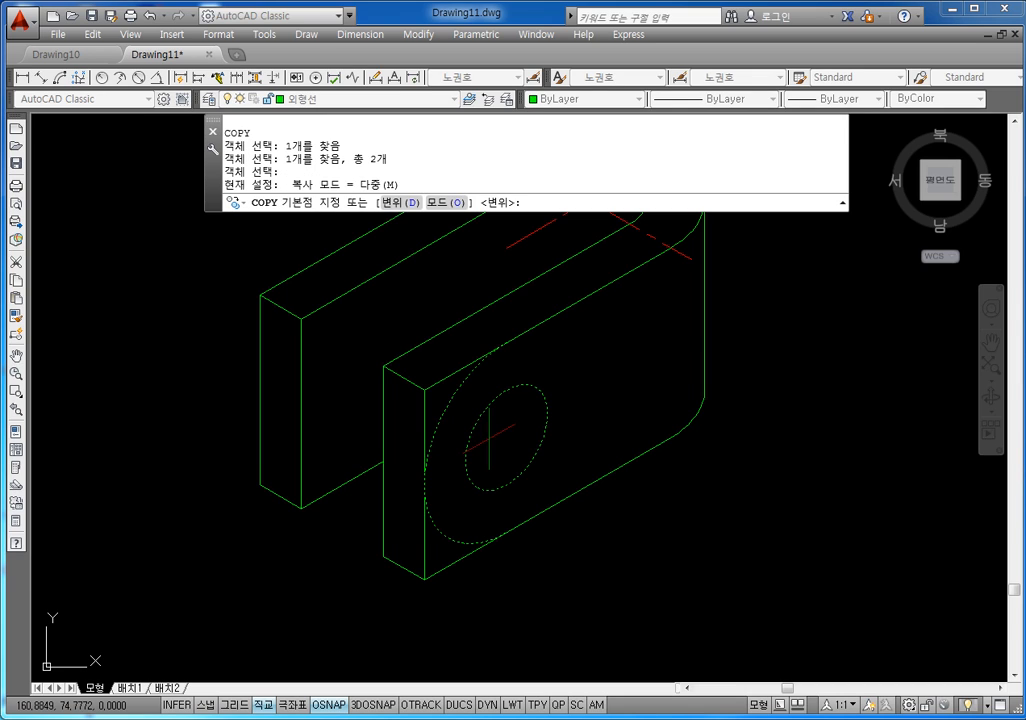
left_click(424, 390)
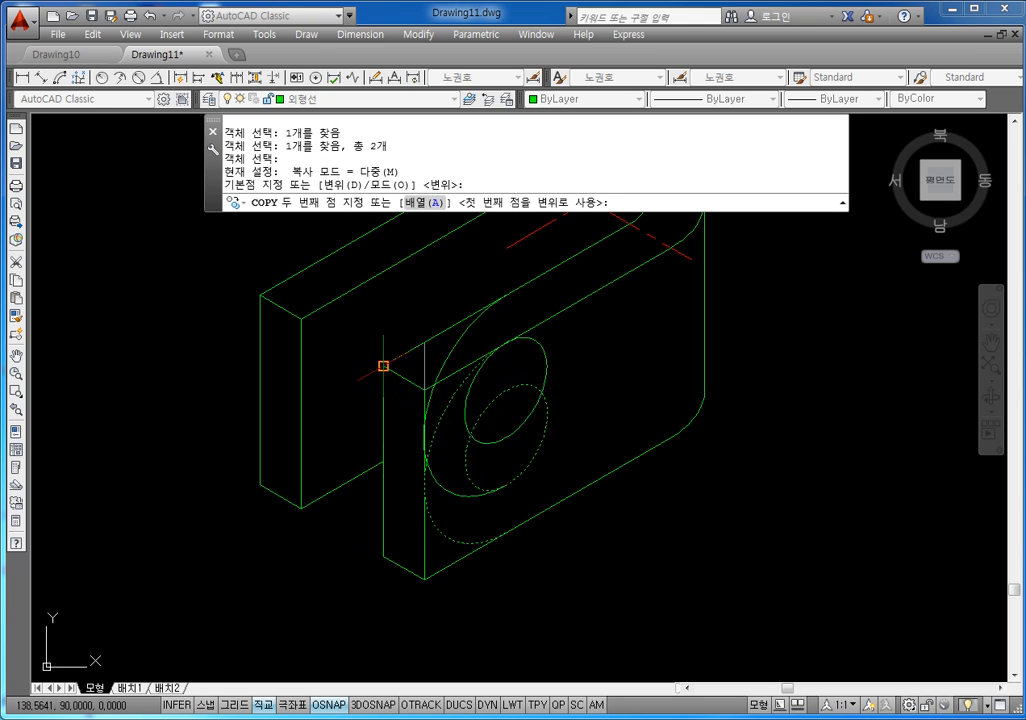
left_click(383, 366)
key("Escape")
key("Escape")
key("Escape")
key("Escape")
key("Escape")
key("Escape")
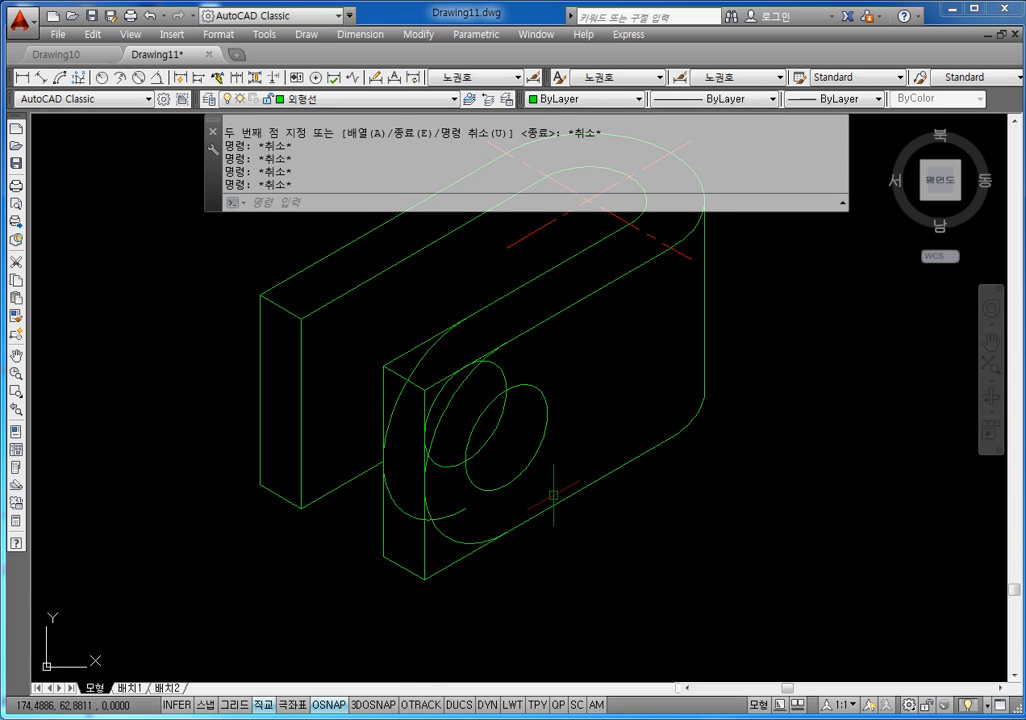
scroll(434, 396, "up", 1)
scroll(445, 370, "down", 1)
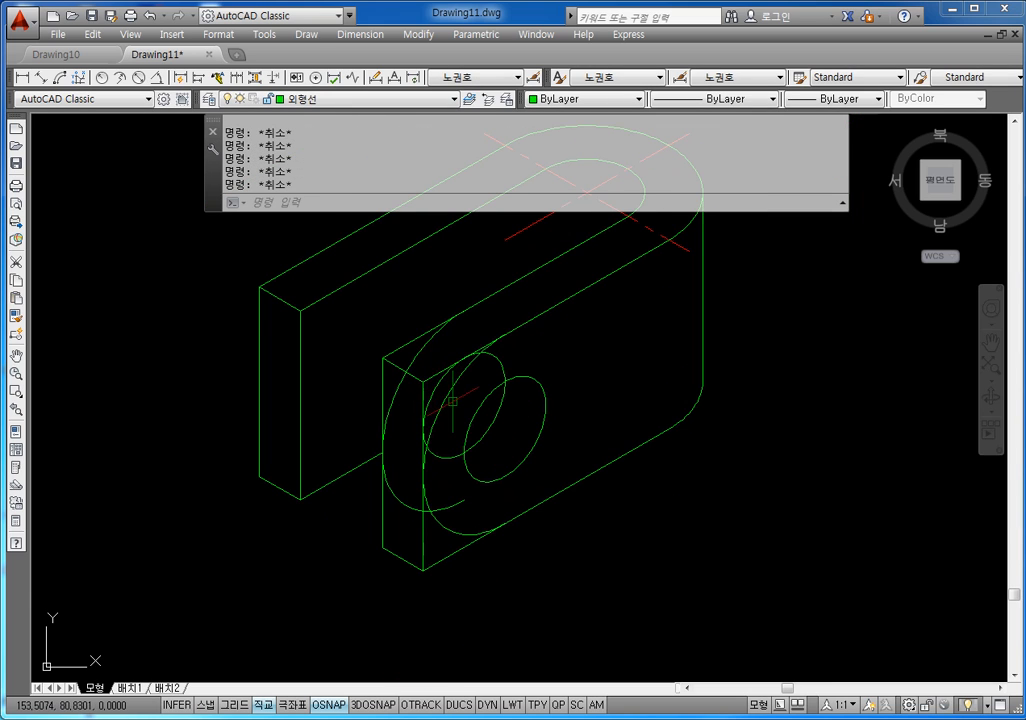
Step: Trim the near slab's two long top edges back to where they meet the rounded front arcs
type("tr")
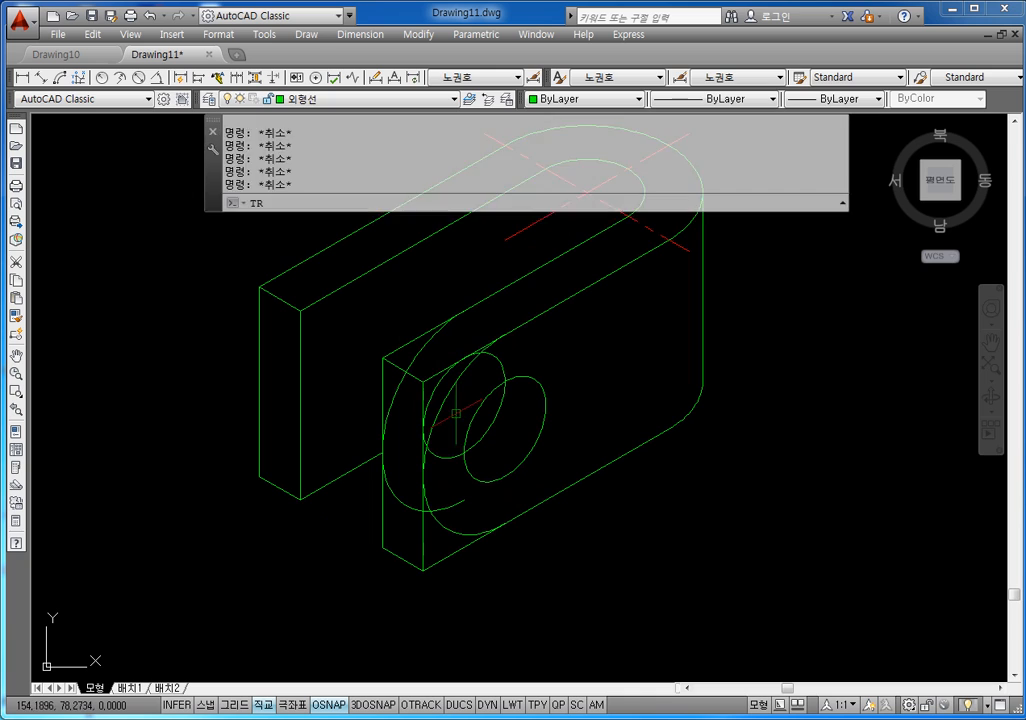
key("Return")
key("Return")
left_click(438, 363)
scroll(443, 364, "up", 2)
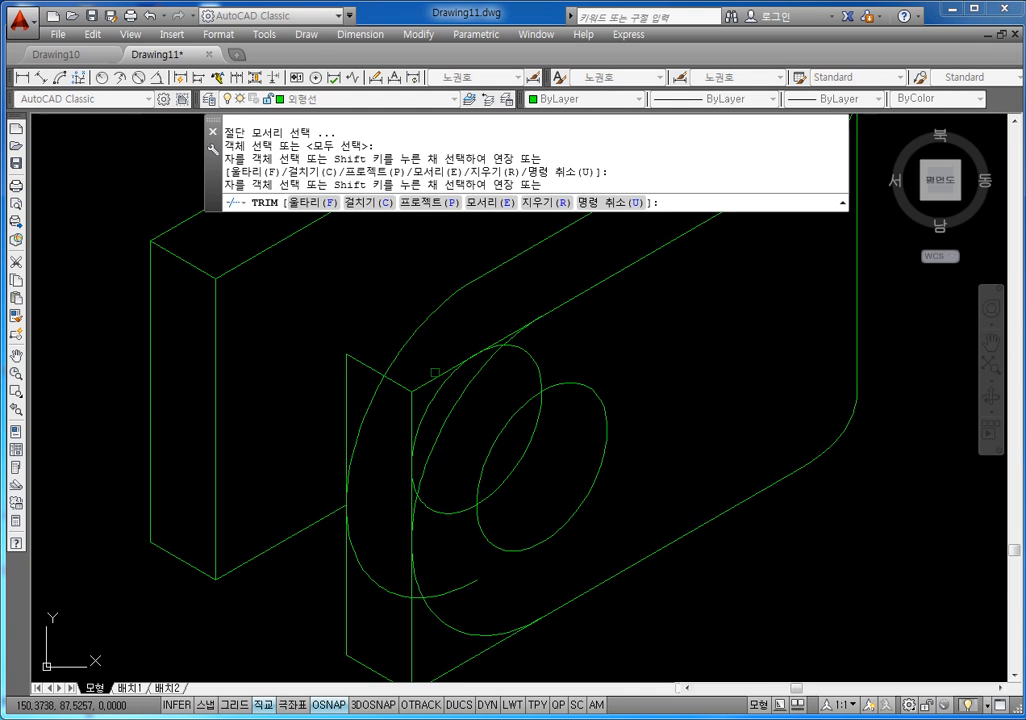
left_click(435, 371)
left_click(432, 378)
scroll(537, 351, "up", 3)
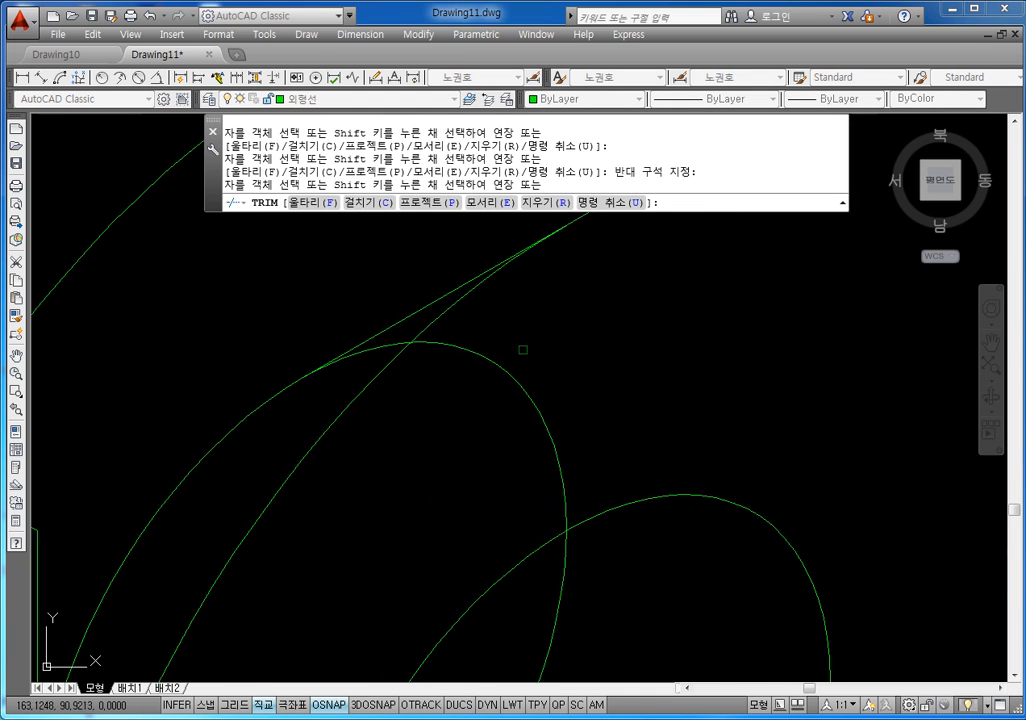
scroll(522, 348, "down", 2)
scroll(486, 342, "up", 1)
left_click(465, 337)
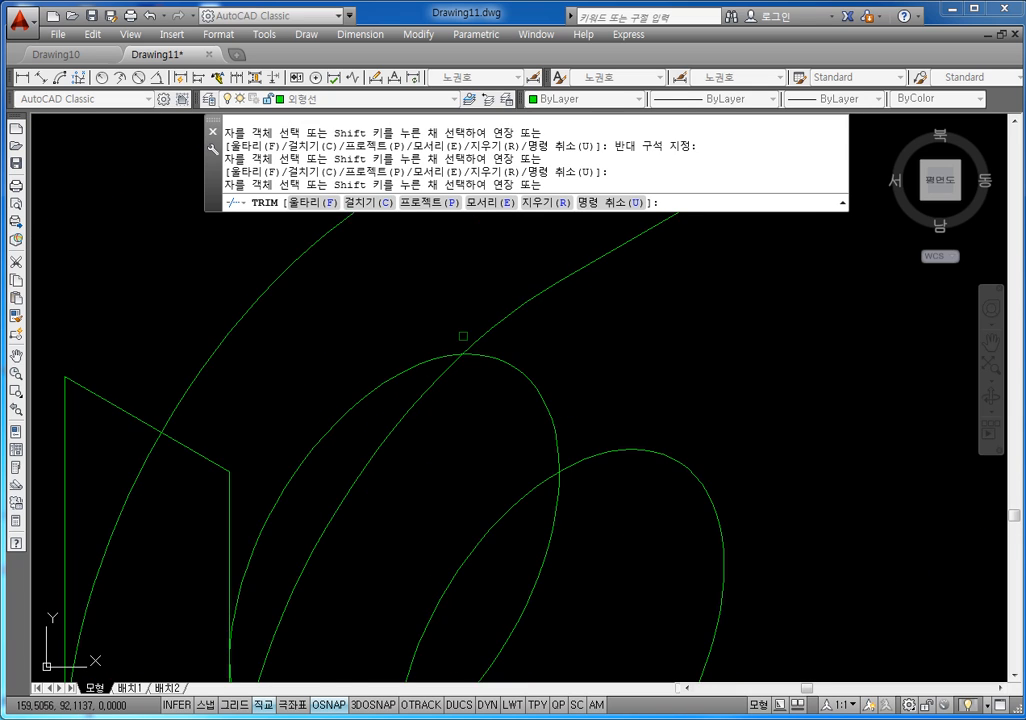
scroll(467, 337, "down", 4)
middle_click_drag(389, 413, 389, 382)
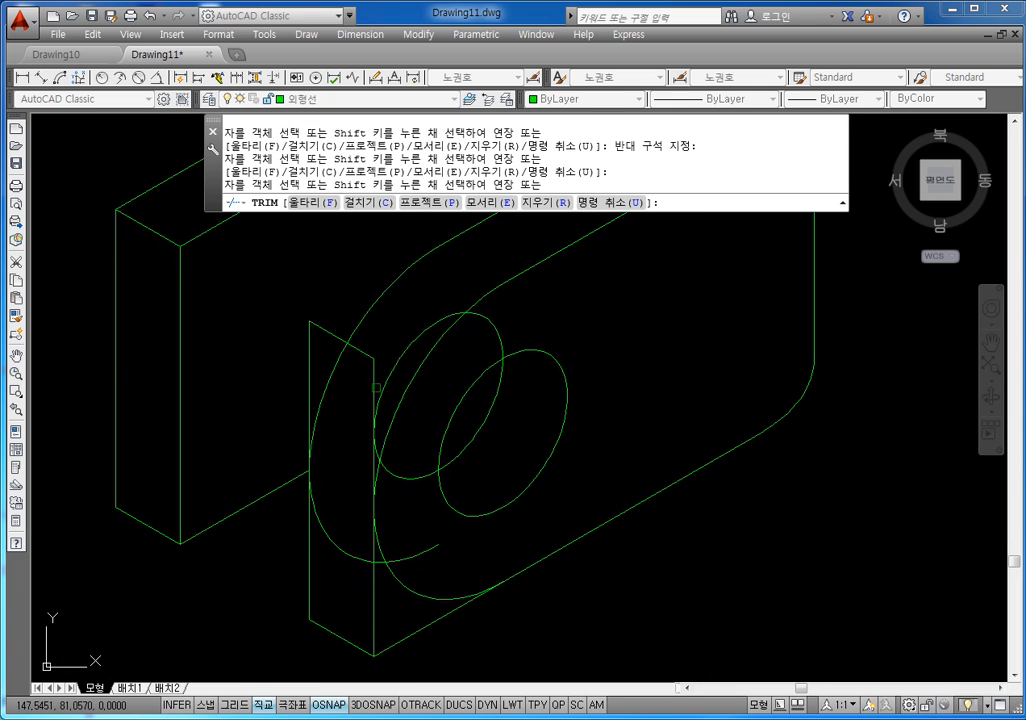
Step: Trim the square front corner's bottom edge, the outer vertical edge above the arc and the inner vertical edge below it
left_click(374, 385)
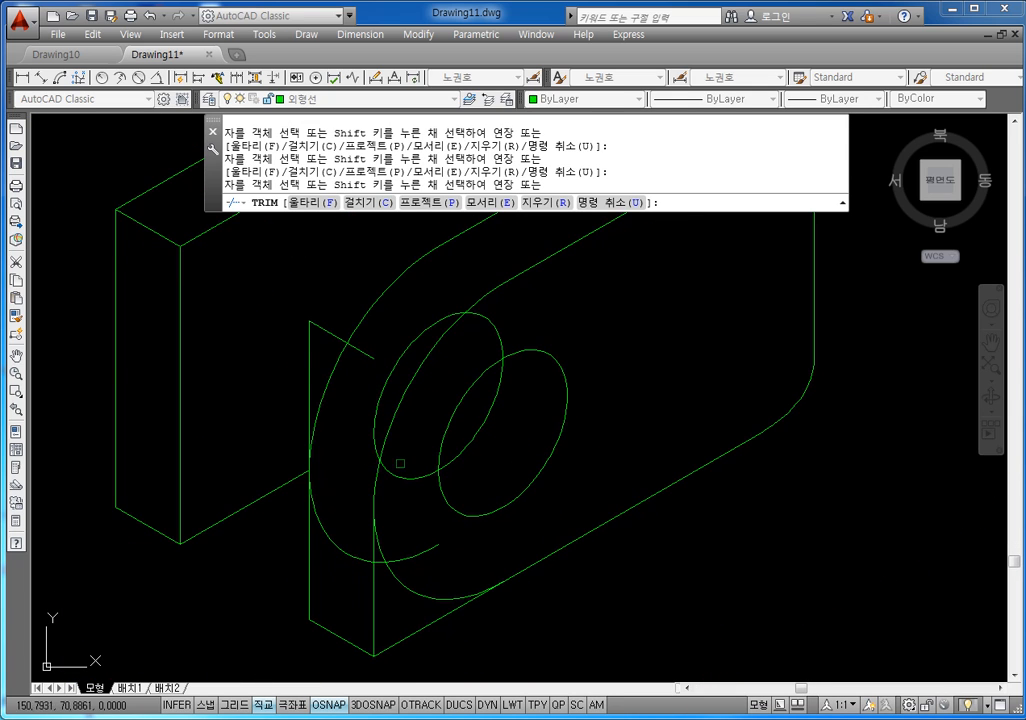
middle_click_drag(440, 487, 429, 450)
left_click(416, 590)
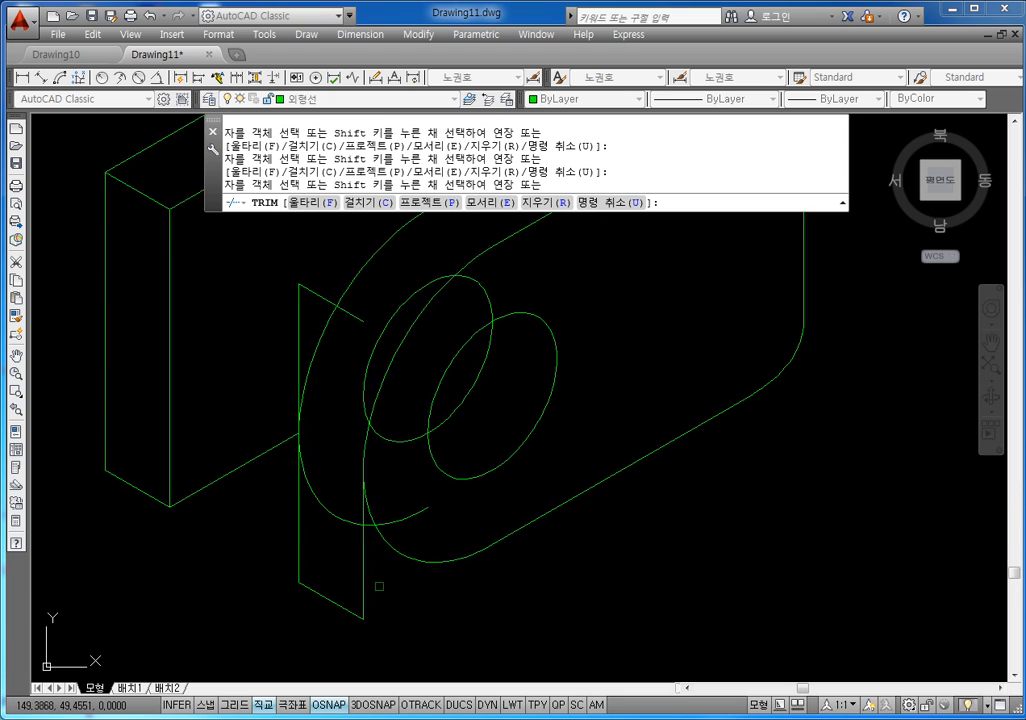
left_click(302, 548)
left_click(270, 545)
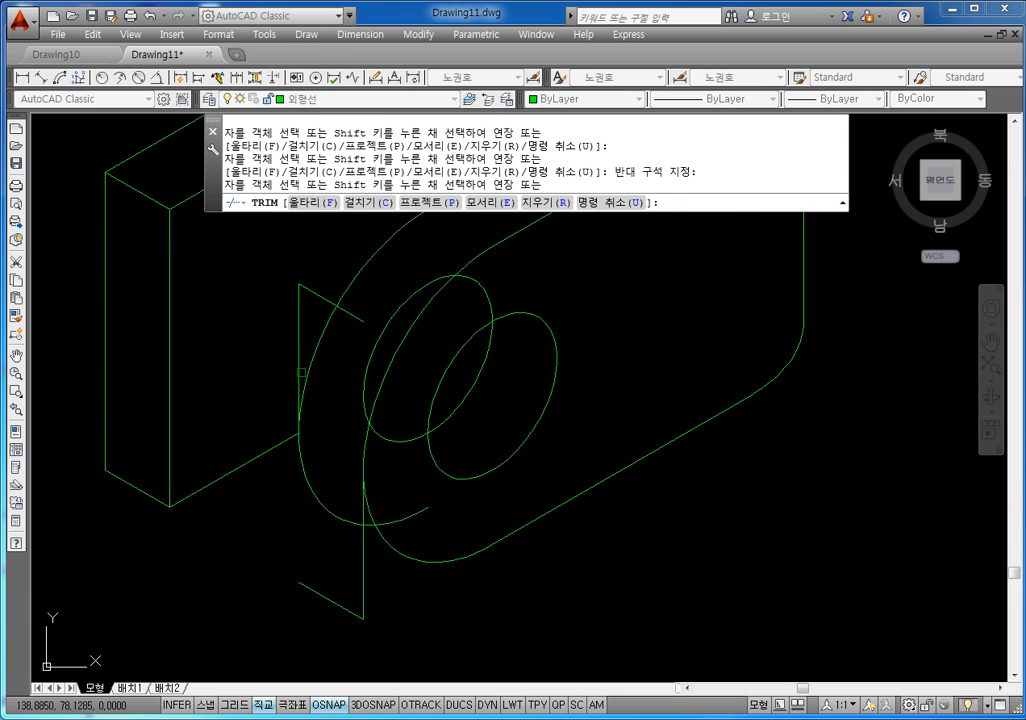
key("Escape")
key("Escape")
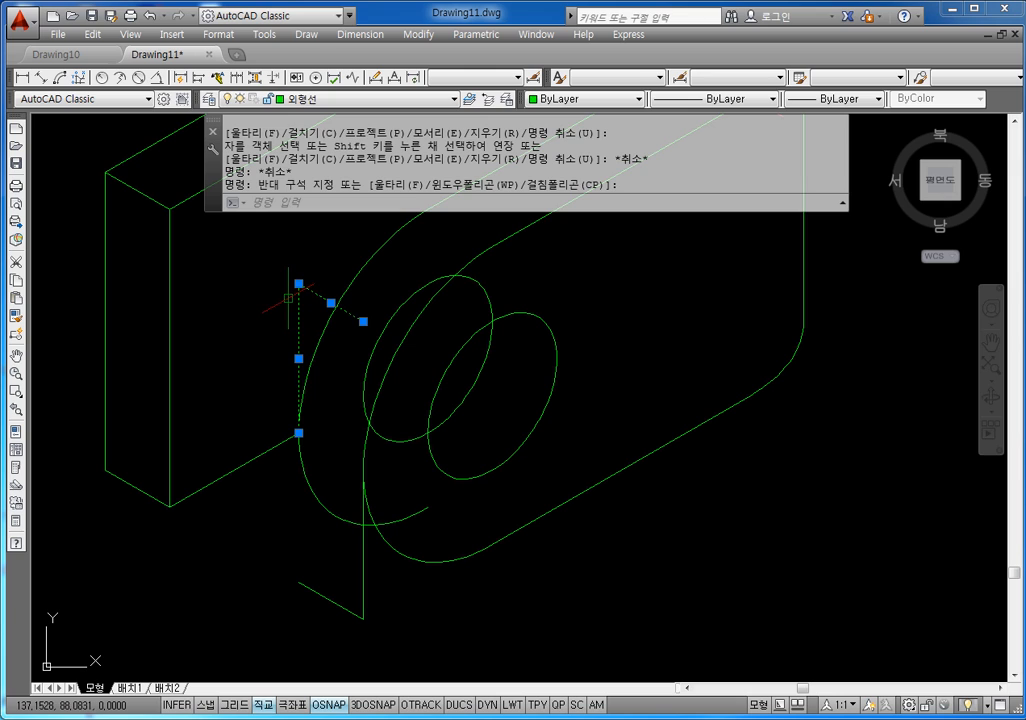
Step: Erase the leftover short top, short bottom and vertical edges of the near slab's old square front
key("Delete")
left_click(380, 594)
left_click(344, 618)
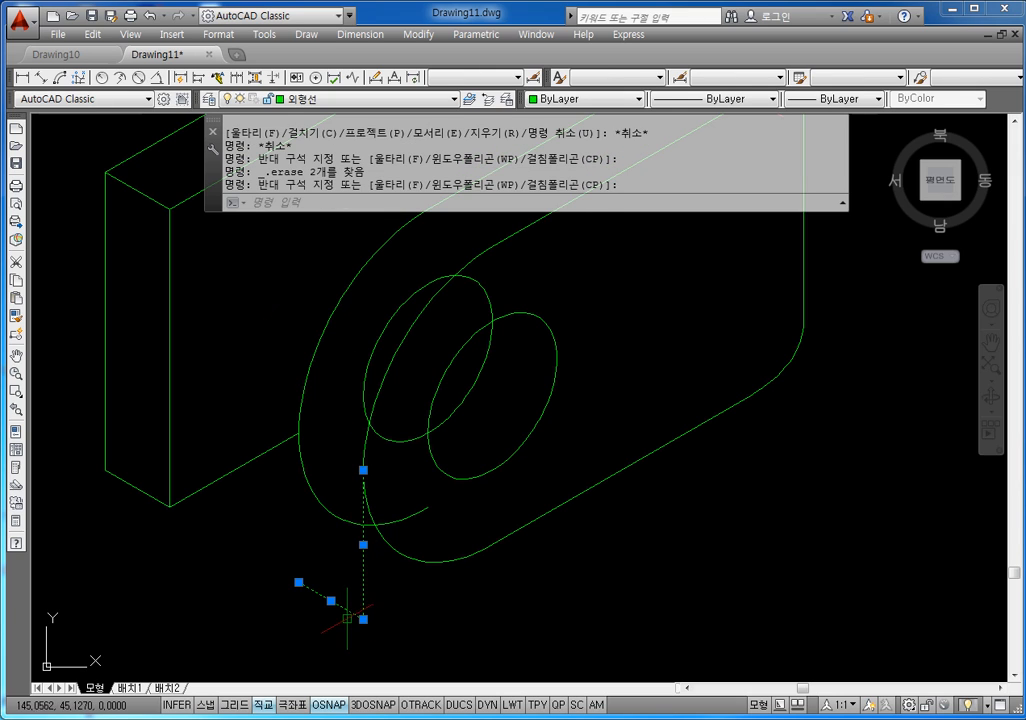
key("Delete")
key("Escape")
key("Escape")
key("Escape")
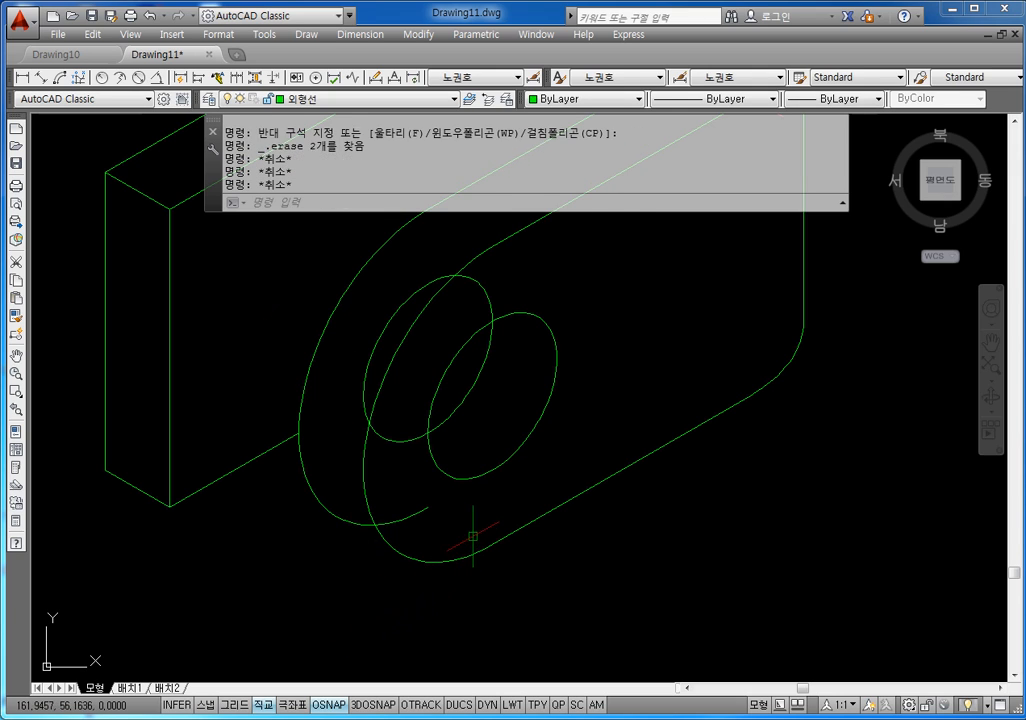
scroll(473, 536, "down", 2)
key("Escape")
key("Escape")
type("RE")
key("Escape")
key("Escape")
key("Escape")
key("Escape")
key("Escape")
key("Escape")
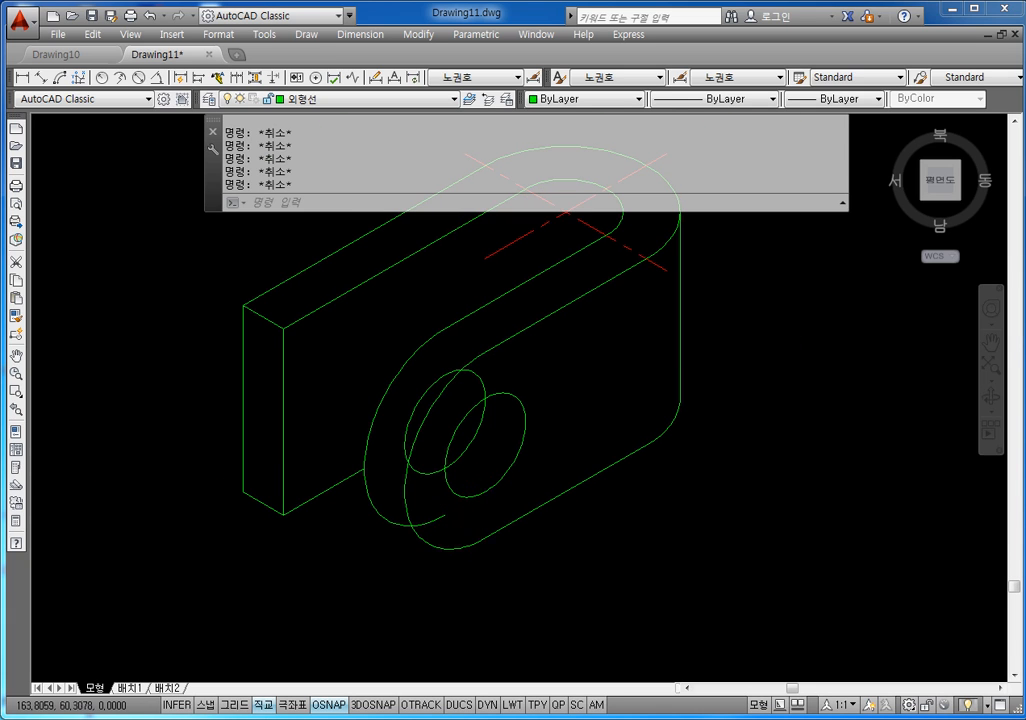
Step: Try to connect the lower parts of the inner and outer front arcs with a straight line
scroll(480, 506, "up", 3)
scroll(482, 510, "down", 2)
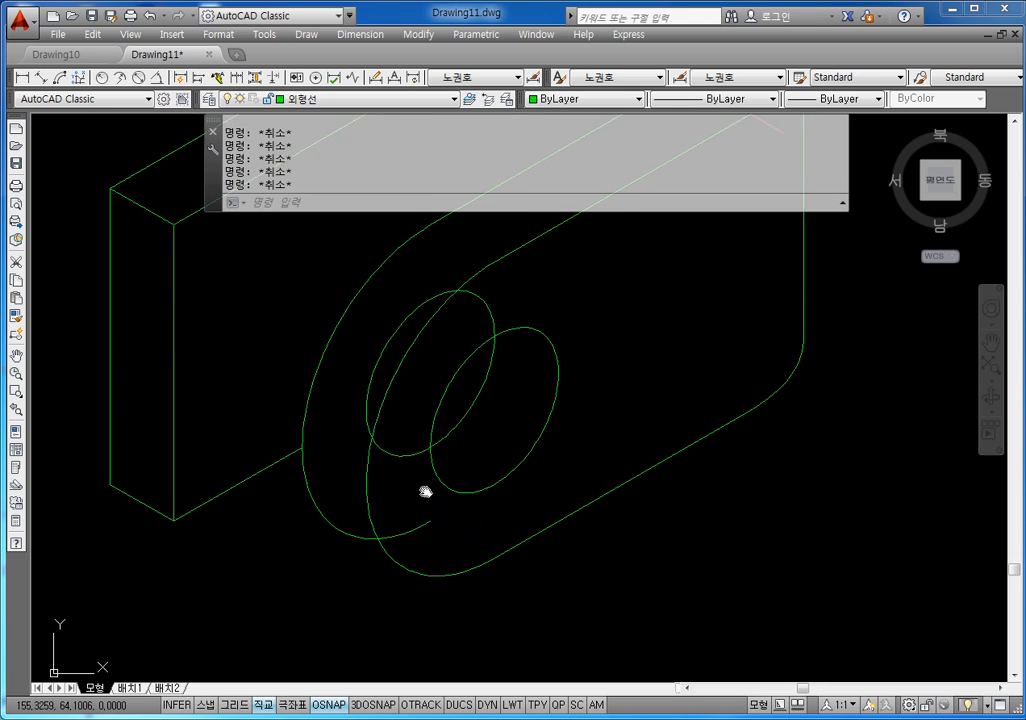
middle_click_drag(424, 488, 460, 514)
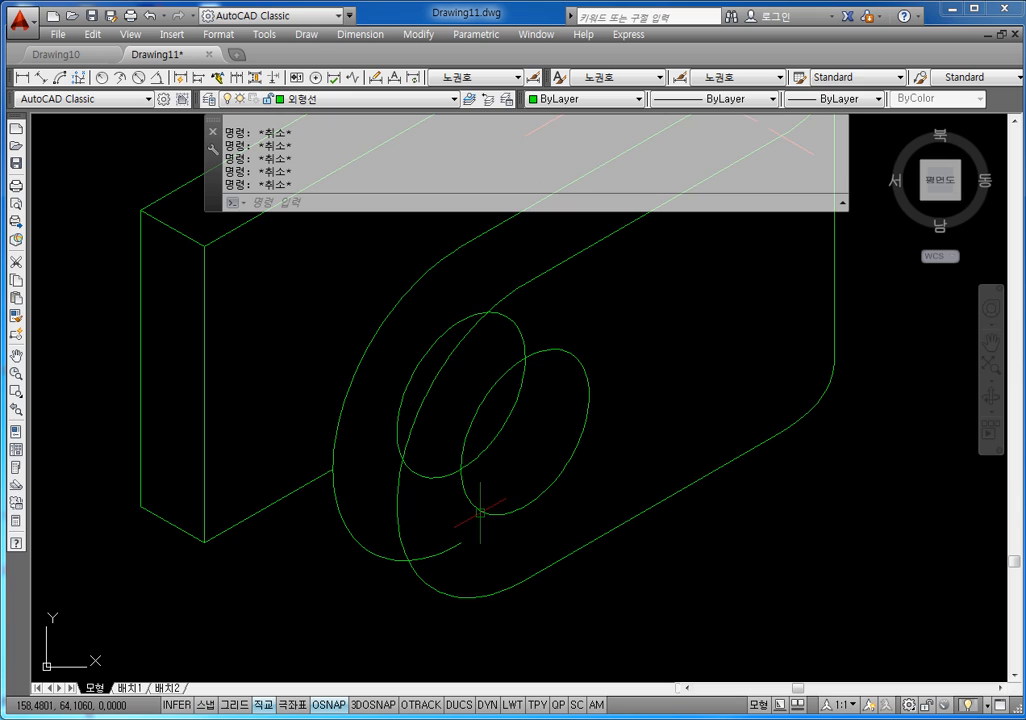
type("L")
key("Return")
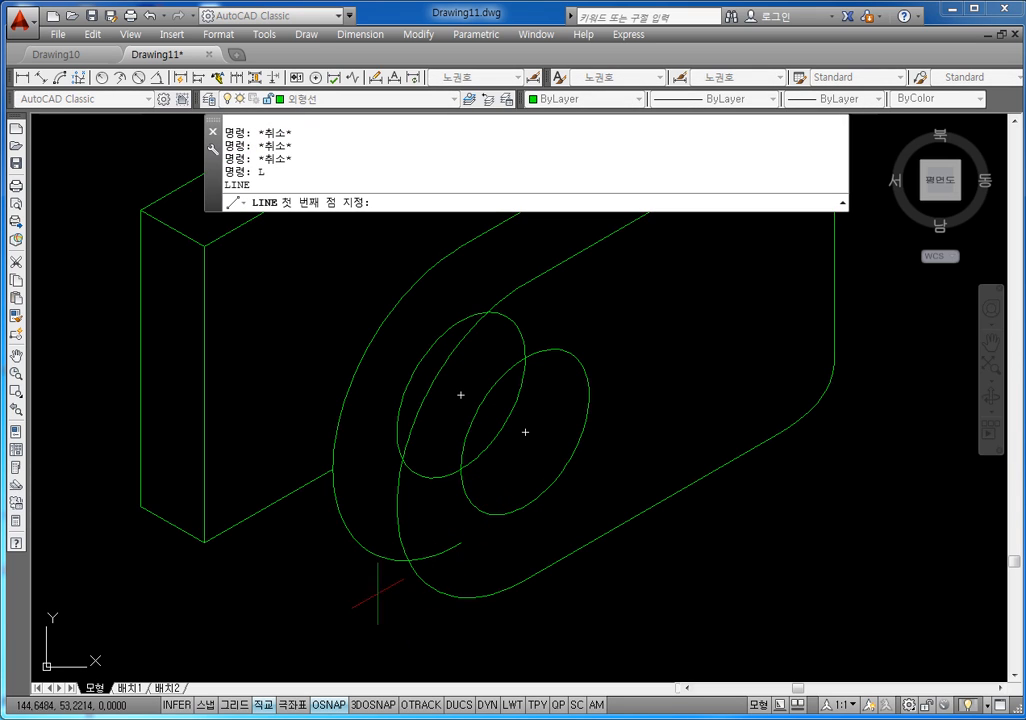
left_click(350, 532)
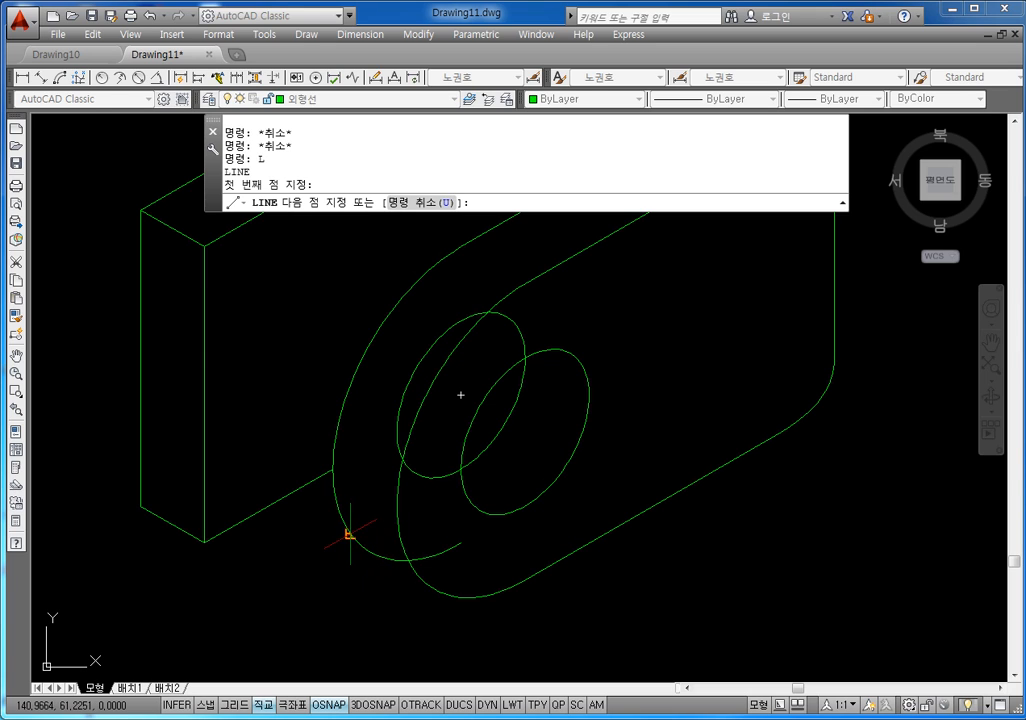
left_click(431, 587)
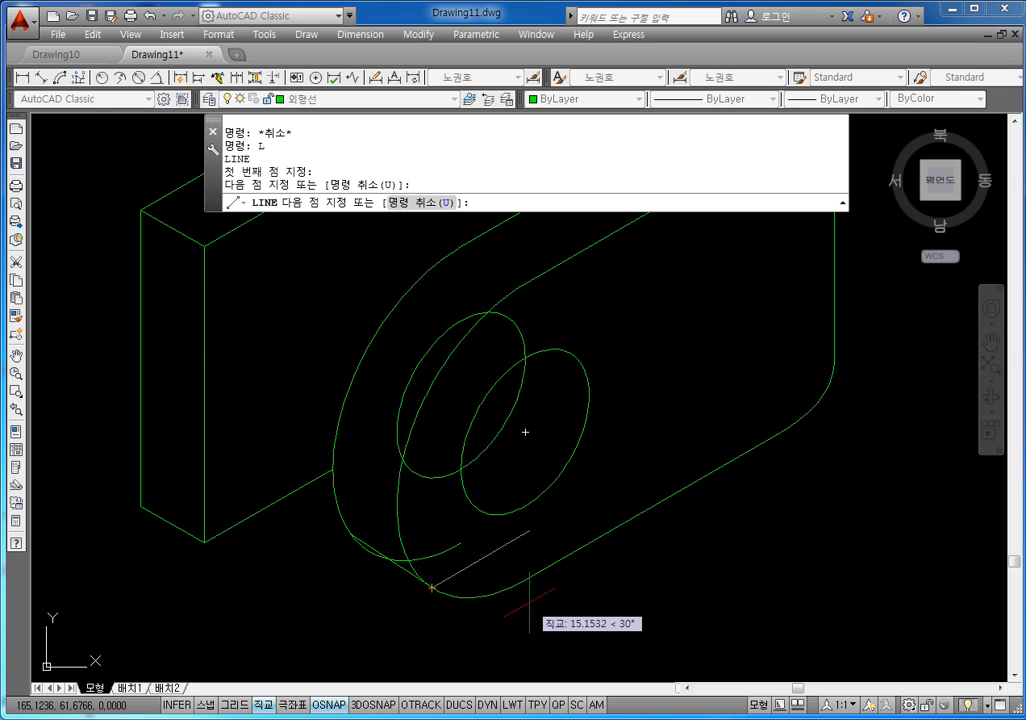
key("Escape")
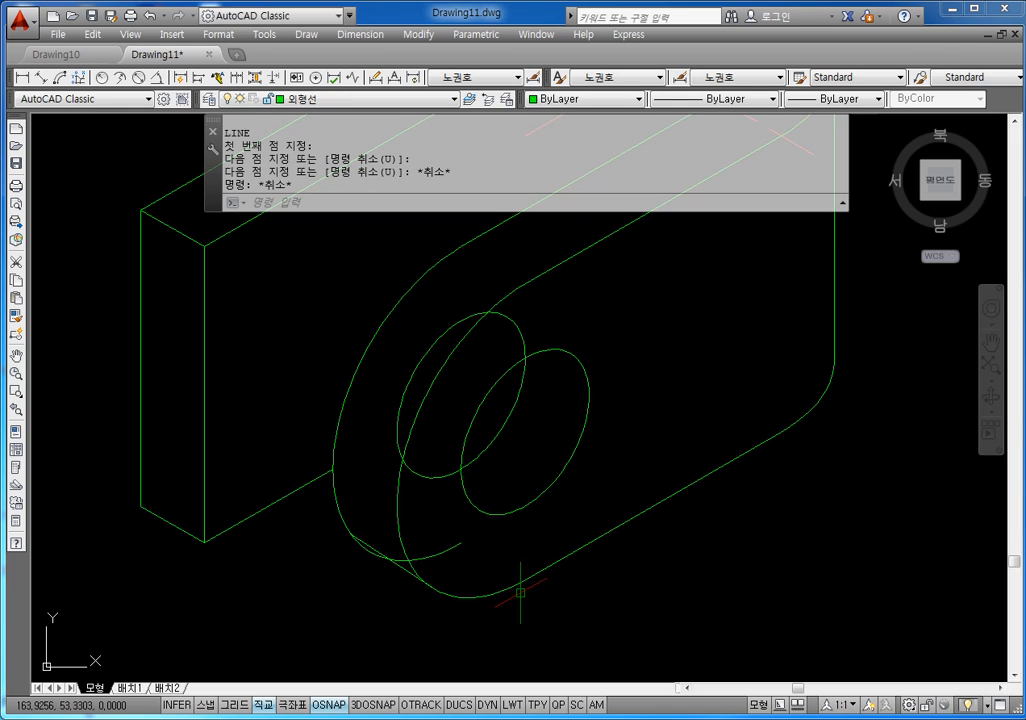
key("Escape")
Step: Erase the line connecting the lower parts of the two front arcs
scroll(355, 550, "up", 2)
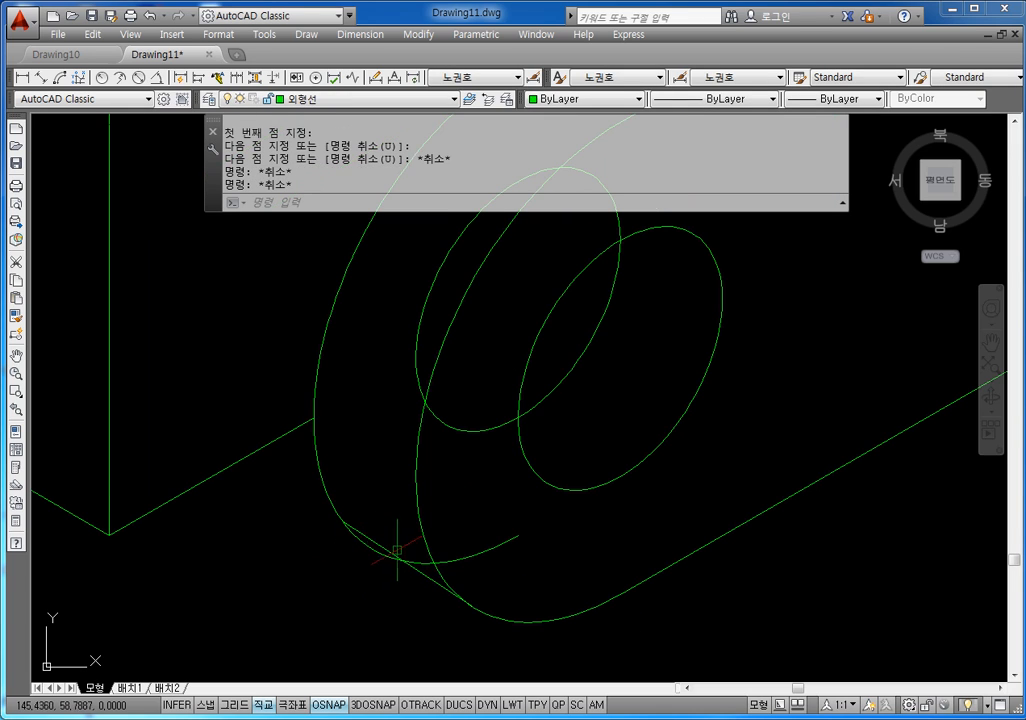
key("Escape")
left_click(385, 546)
key("Delete")
key("Escape")
key("Escape")
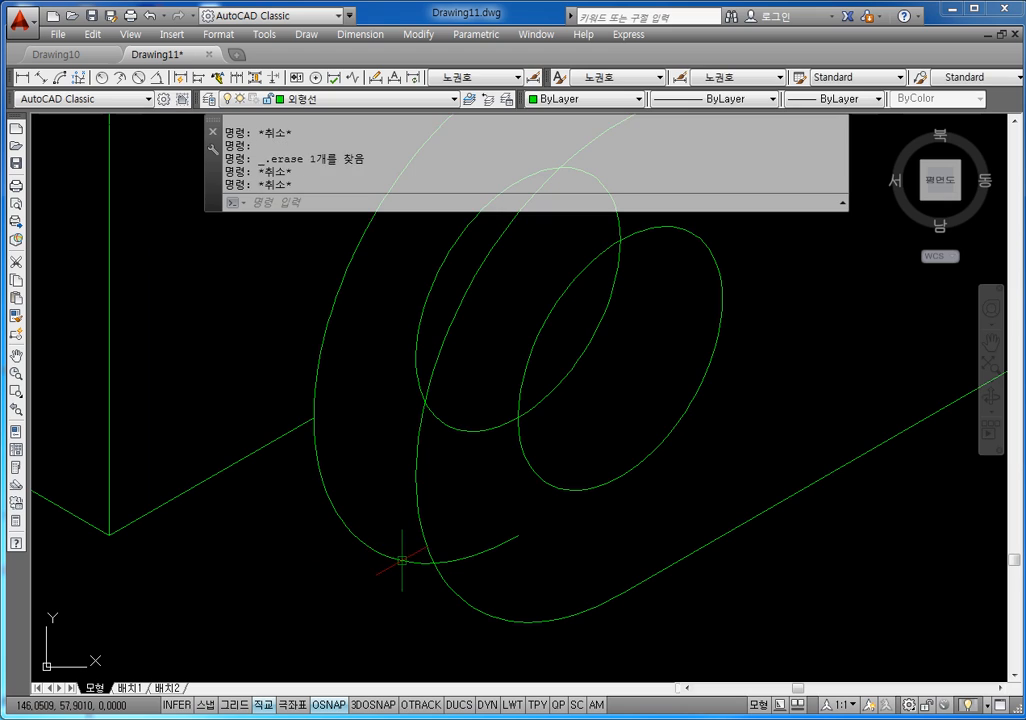
Step: Draw a line tangent to both front arcs at their lower ends to close the rounded front's underside
type("L")
key("Return")
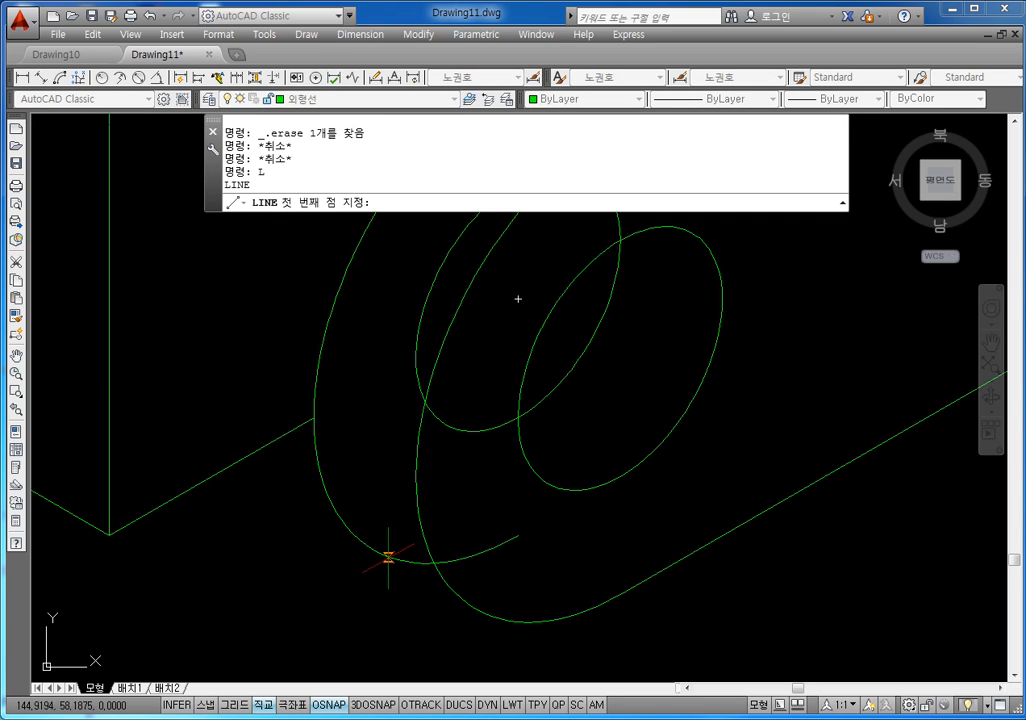
left_click(373, 549)
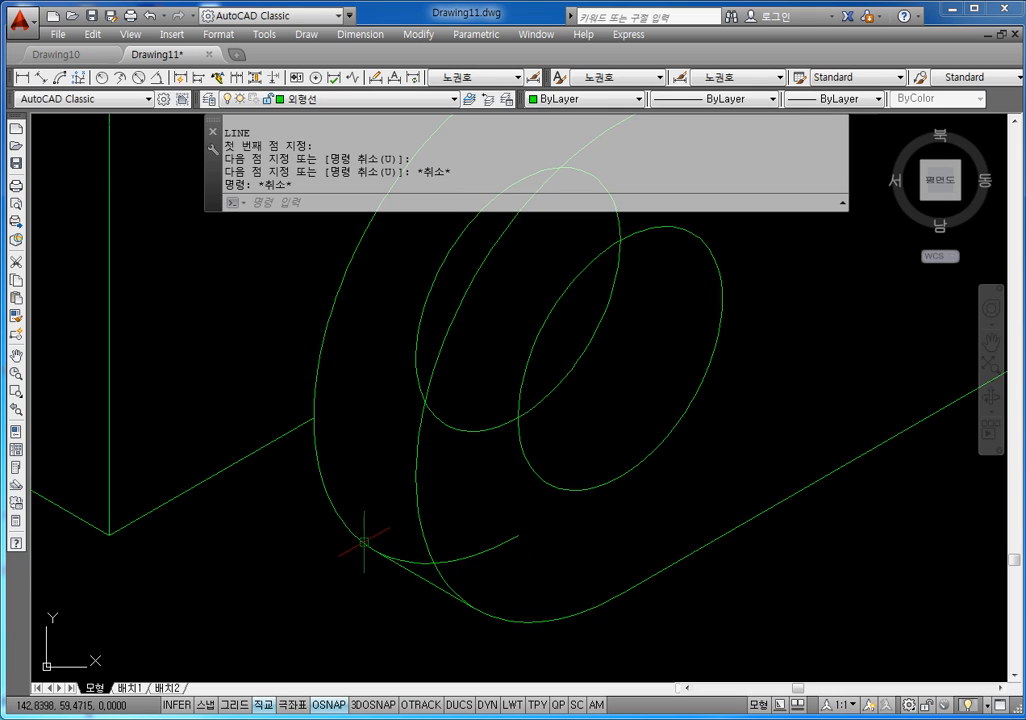
key("Escape")
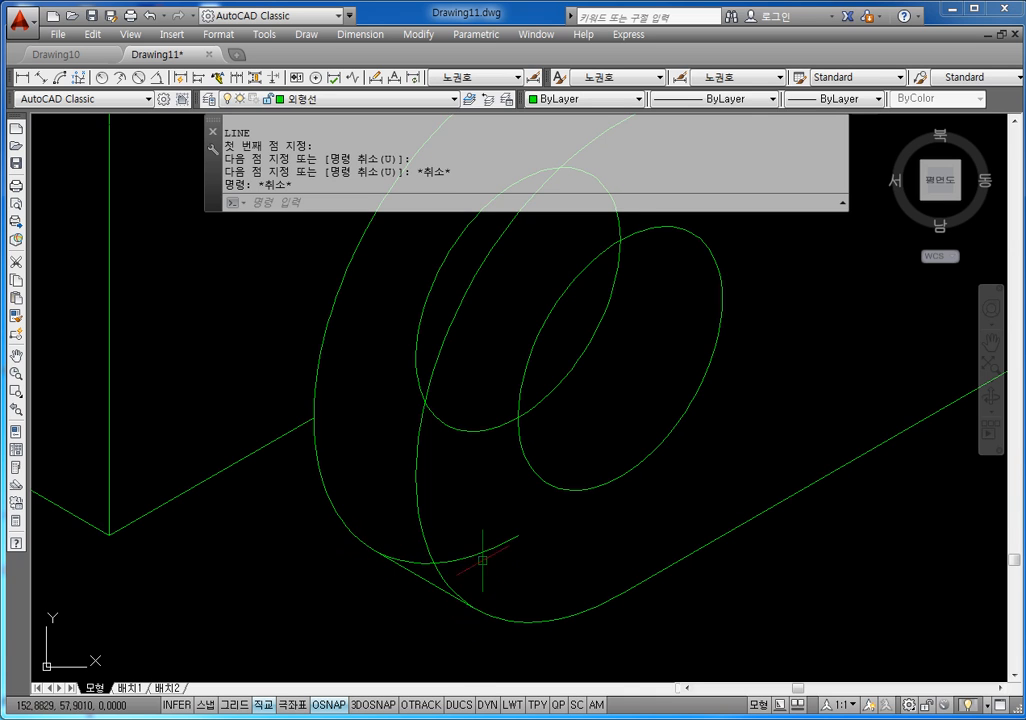
middle_click_drag(478, 535, 470, 608)
key("Escape")
key("Escape")
key("Escape")
key("Escape")
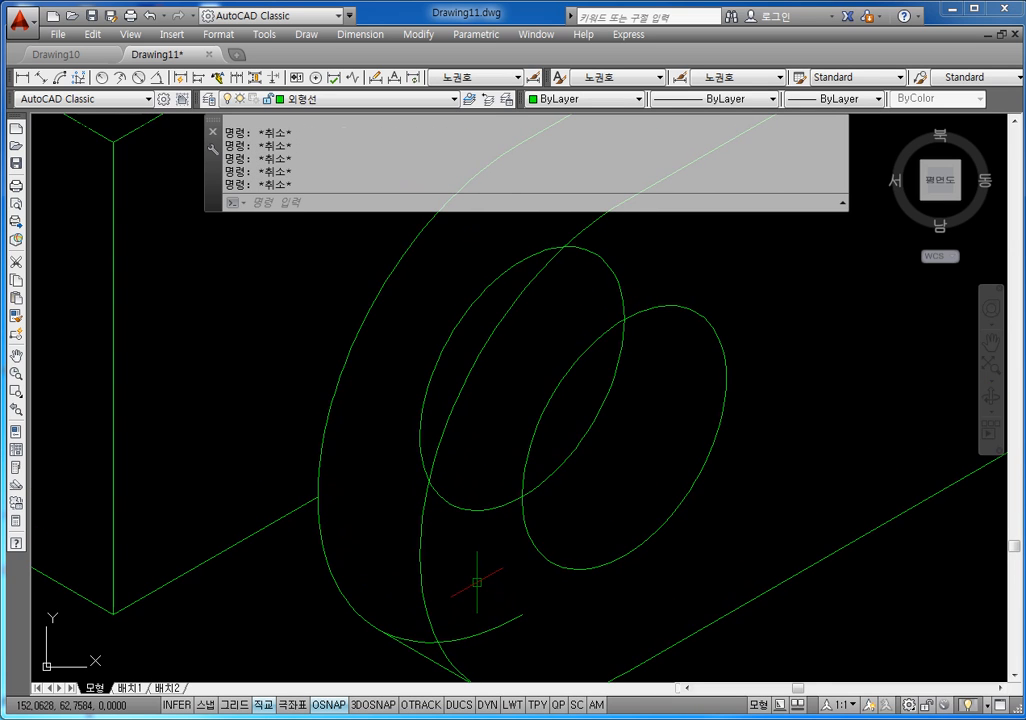
Step: Trim away the hidden lower end of the inner front arc behind the near face and the tangent underside line
middle_click_drag(553, 167, 523, 281)
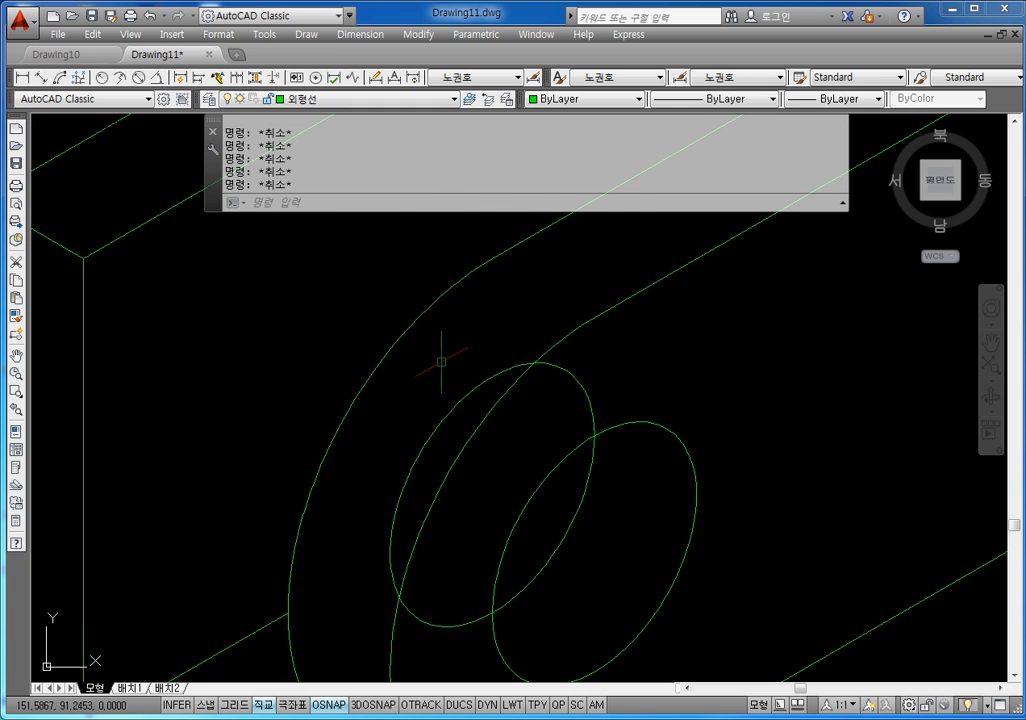
scroll(442, 358, "down", 4)
type("tr")
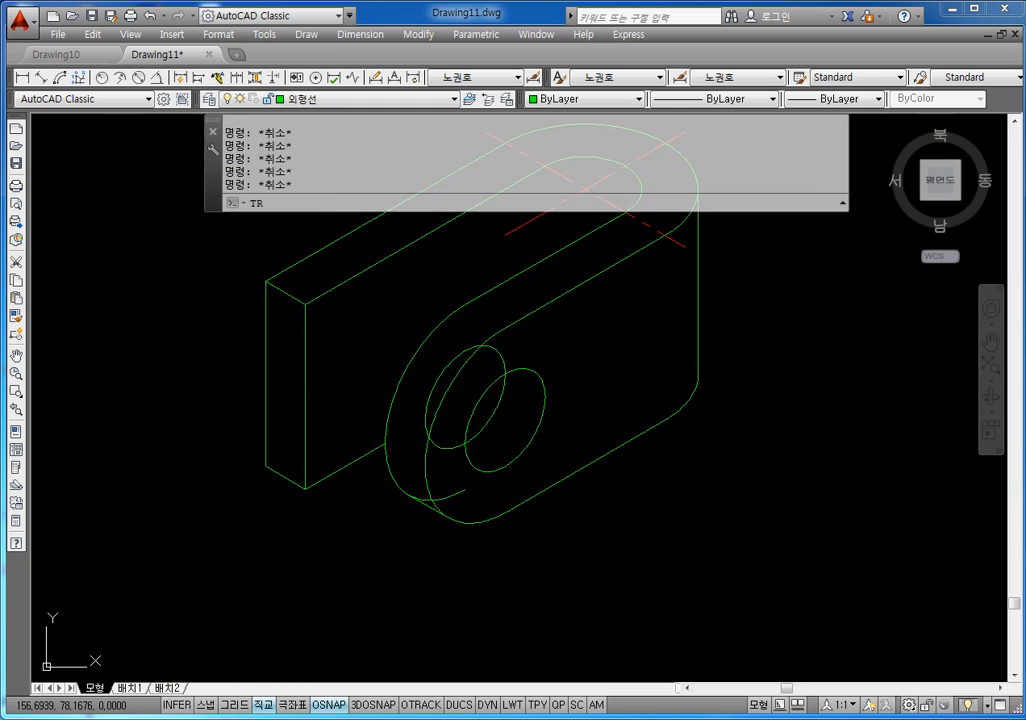
key("Return")
key("Return")
scroll(442, 456, "up", 6)
scroll(481, 477, "down", 2)
left_click(492, 508)
left_click(470, 544)
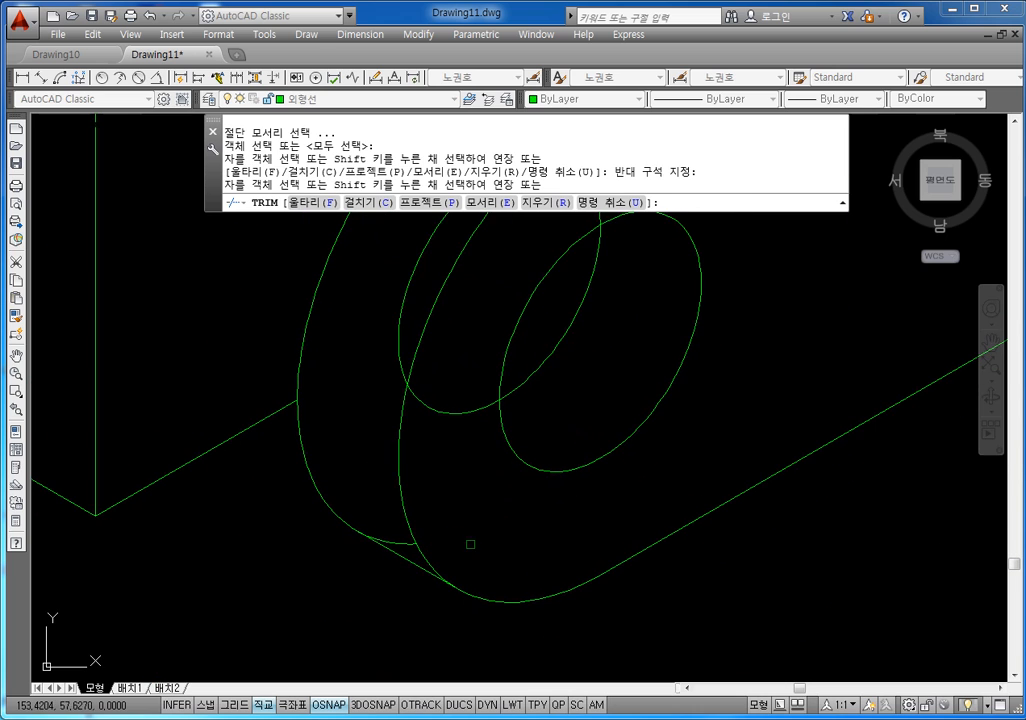
left_click(405, 541)
Step: Trim the inner hole ellipse so only the part seen through the front hole remains
scroll(443, 491, "down", 2)
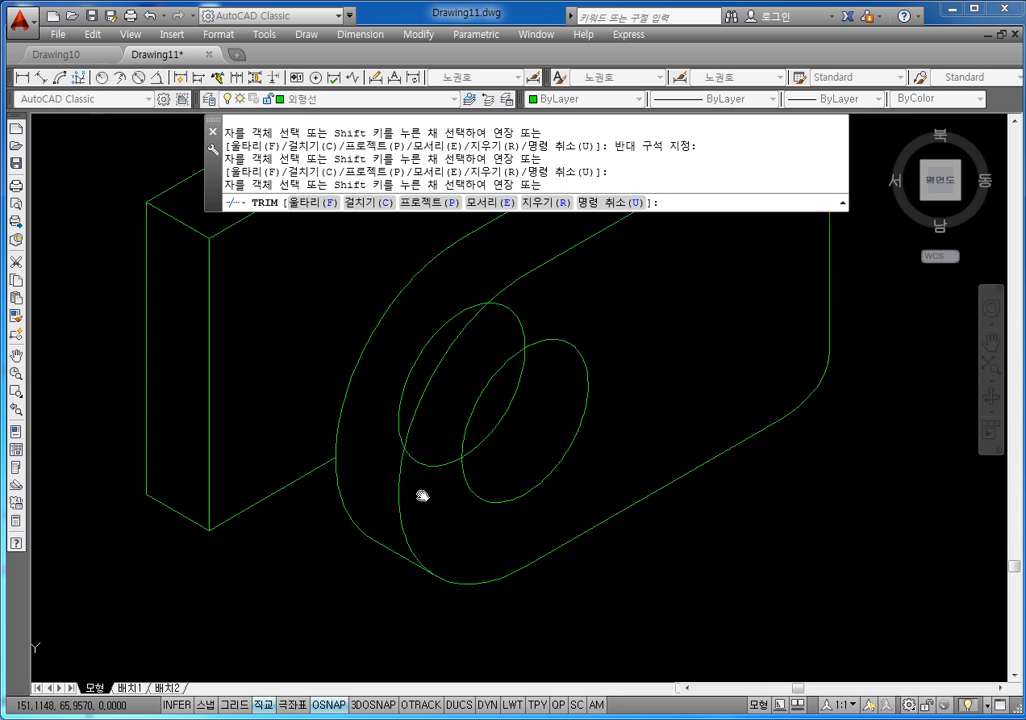
left_click(393, 432)
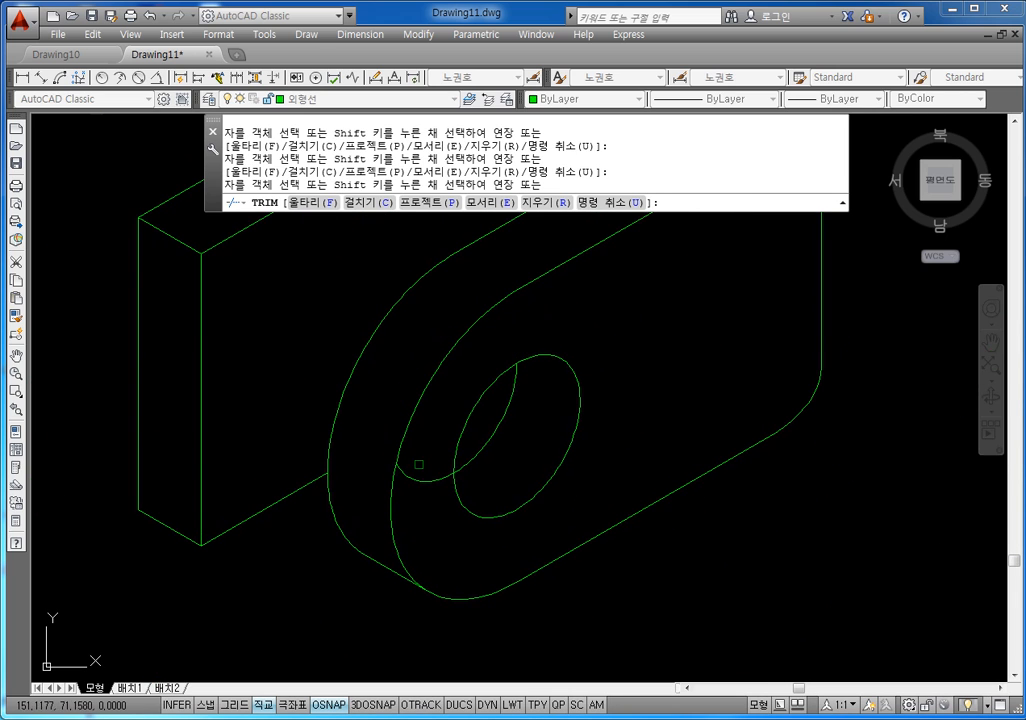
key("Escape")
key("Escape")
scroll(580, 430, "down", 5)
scroll(594, 455, "up", 2)
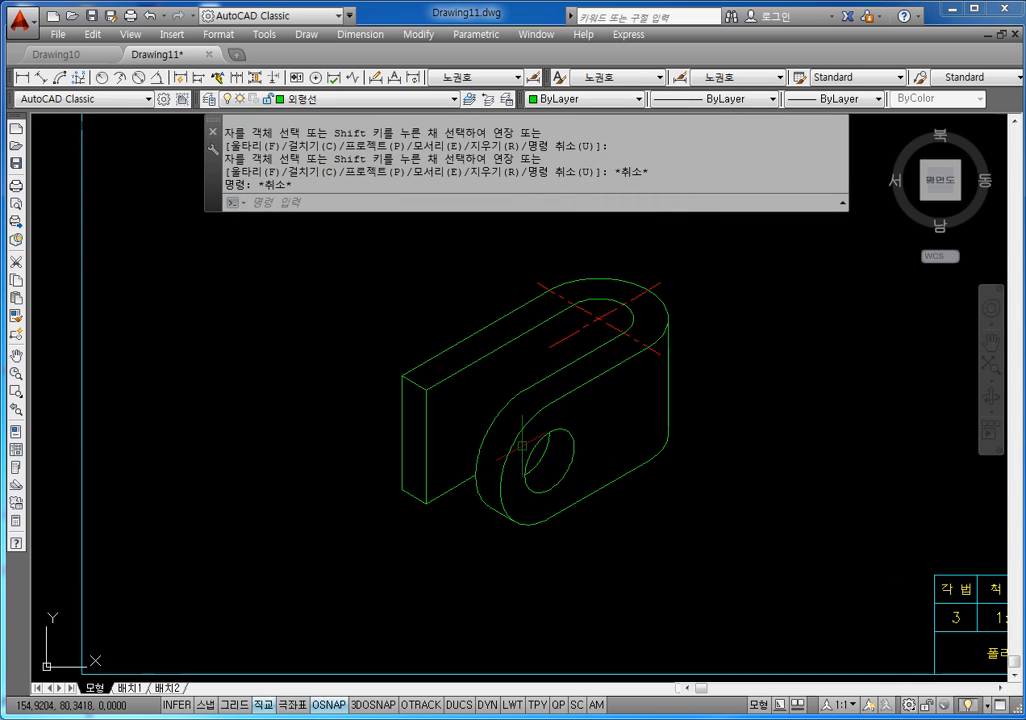
scroll(594, 455, "up", 2)
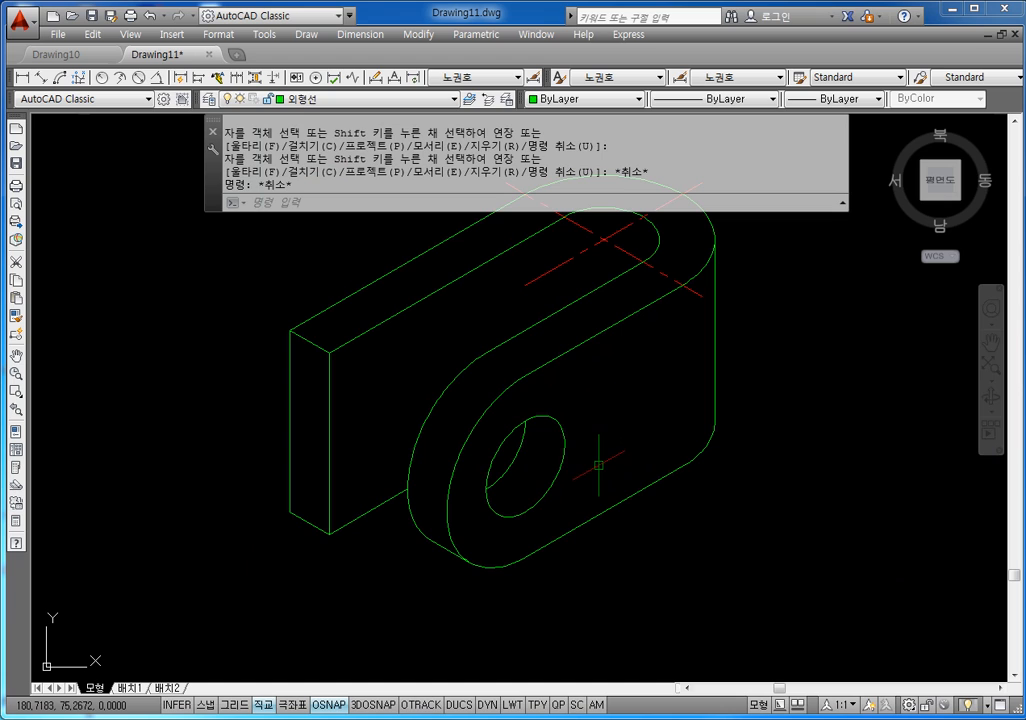
Step: Draw a 20 mm line from the front hole's centre along the 30° isometric axis to the near face's rounded edge
key("Escape")
key("Escape")
type("l")
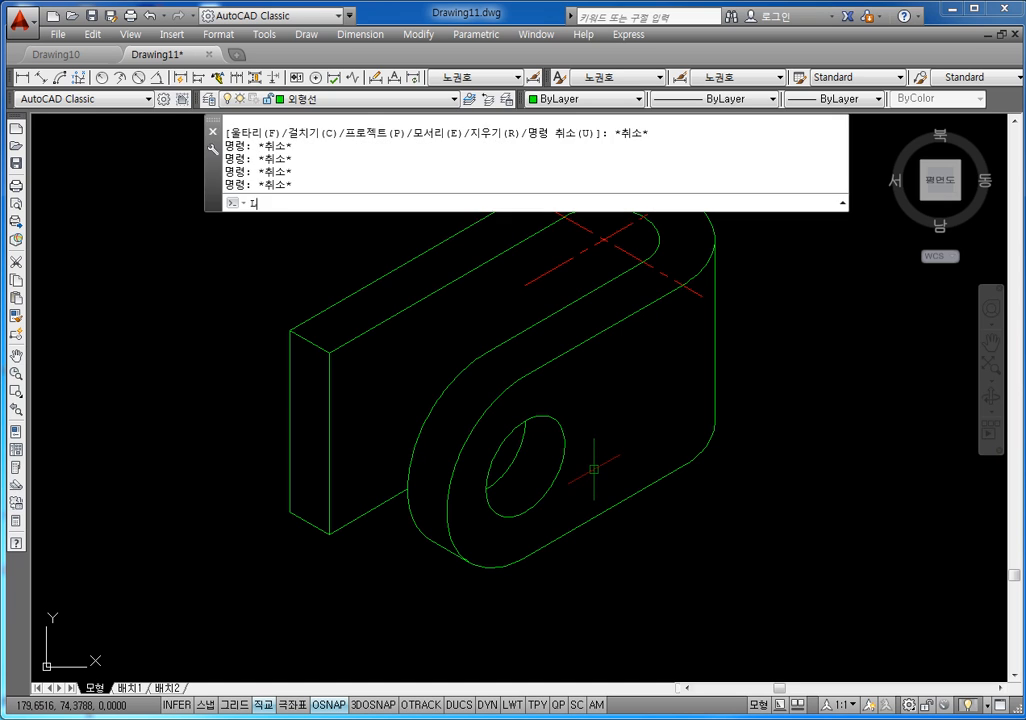
key("Return")
left_click(525, 466)
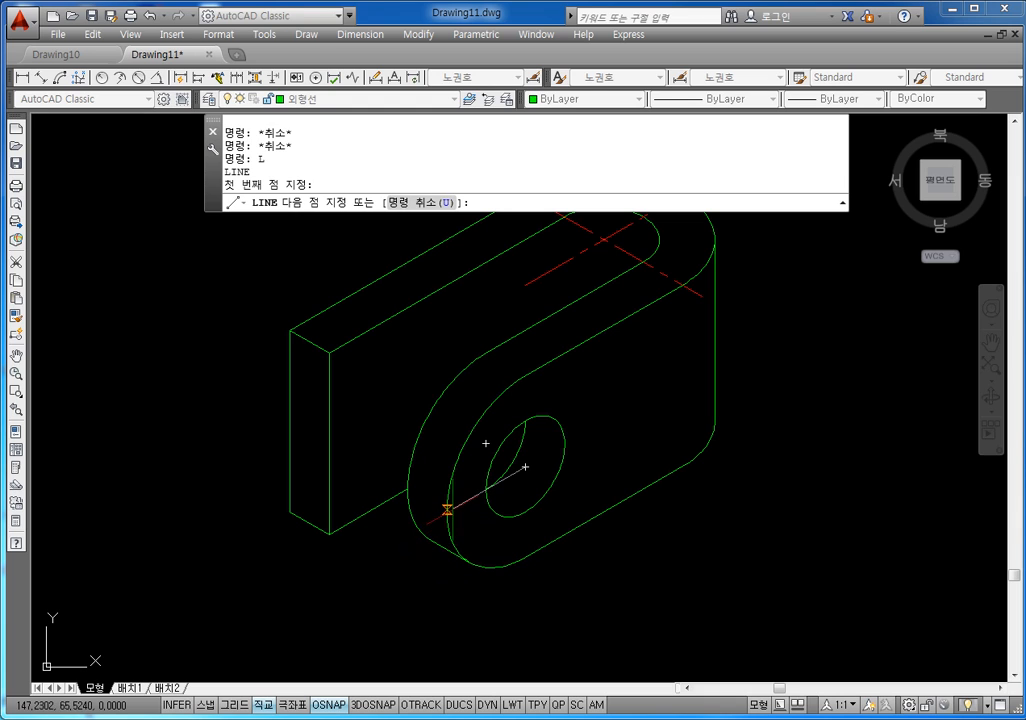
type("20")
key("Return")
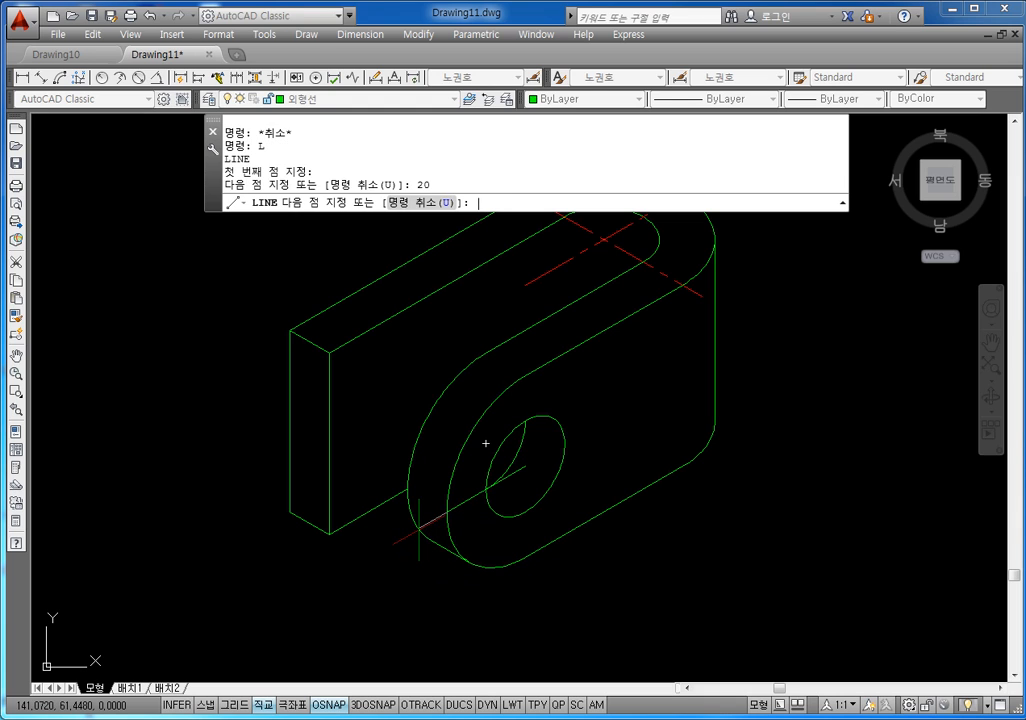
key("Escape")
key("Escape")
Step: Stretch the line's end at the hole centre 20 mm along the 30° axis toward the block's rear
left_click(512, 476)
left_click(525, 466)
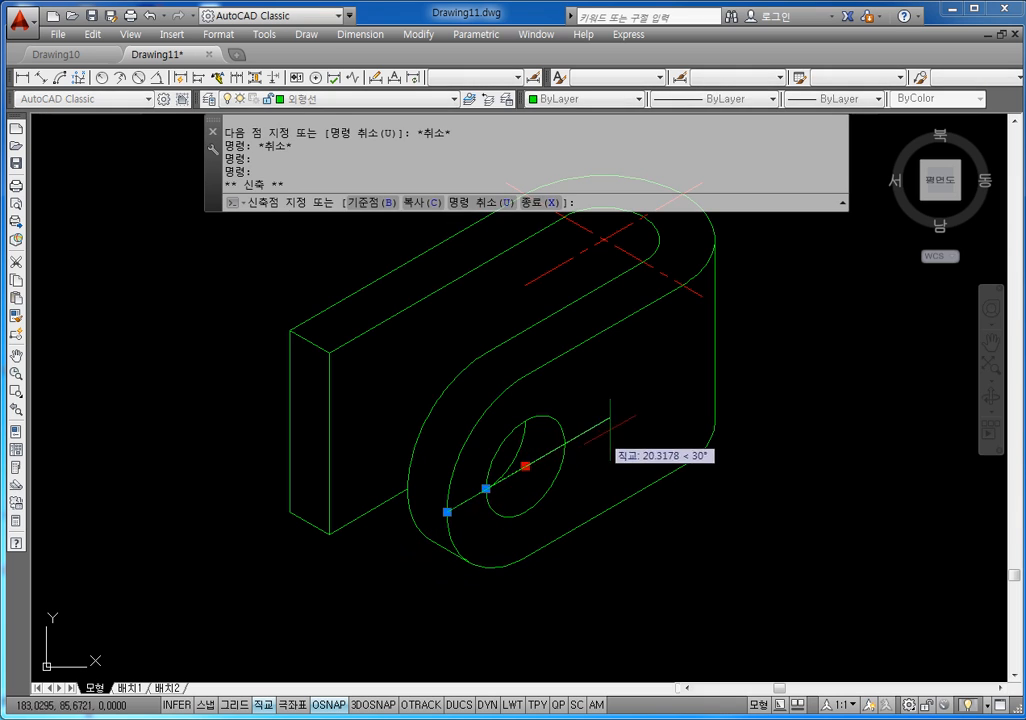
type("20")
key("Return")
key("Escape")
key("Escape")
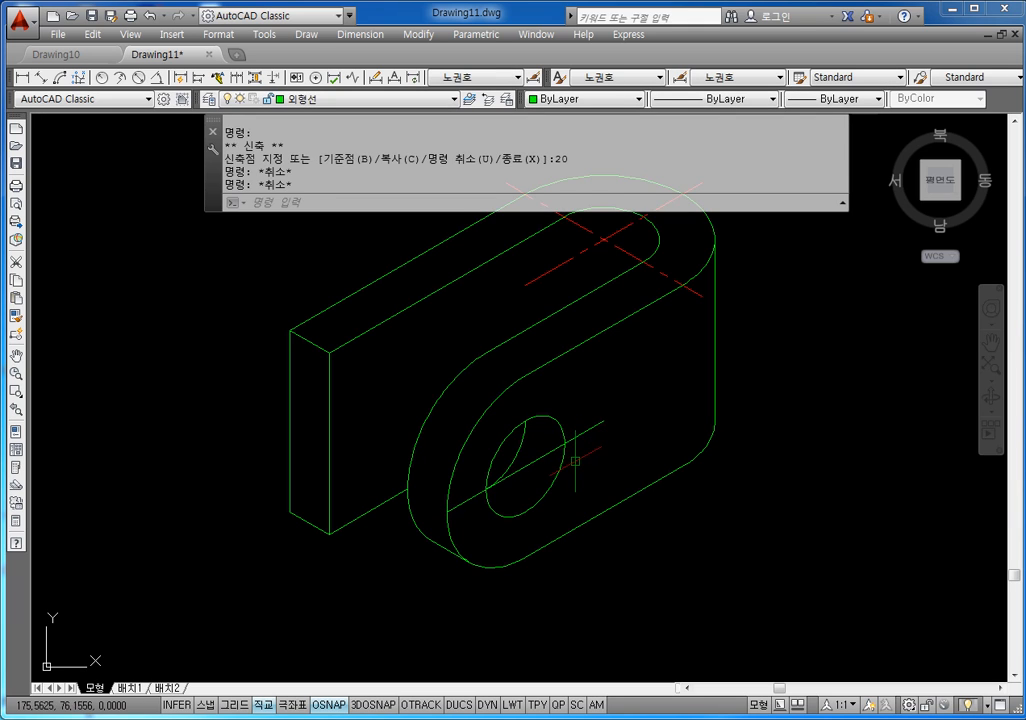
Step: Draw a 20 mm vertical line from the front hole's centre up to the near face's upper edge
type("l")
key("Return")
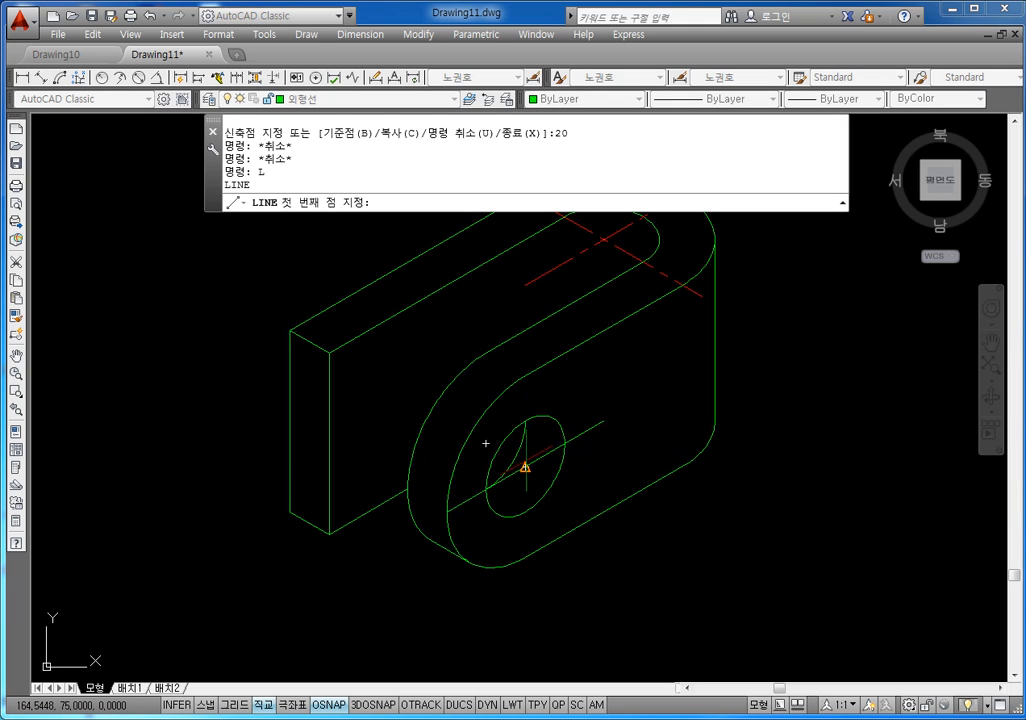
left_click(525, 466)
type("20")
key("Return")
key("Escape")
key("Escape")
key("Escape")
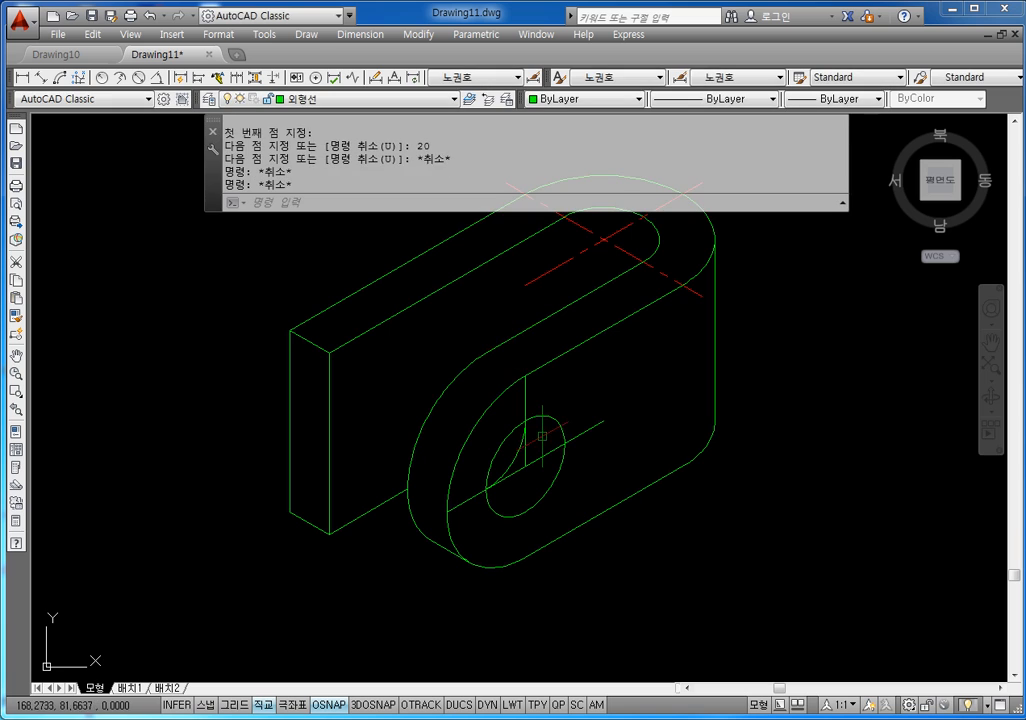
Step: Stretch the vertical line's end at the hole centre 20 mm downward to the lower edge
left_click(525, 438)
left_click(525, 466)
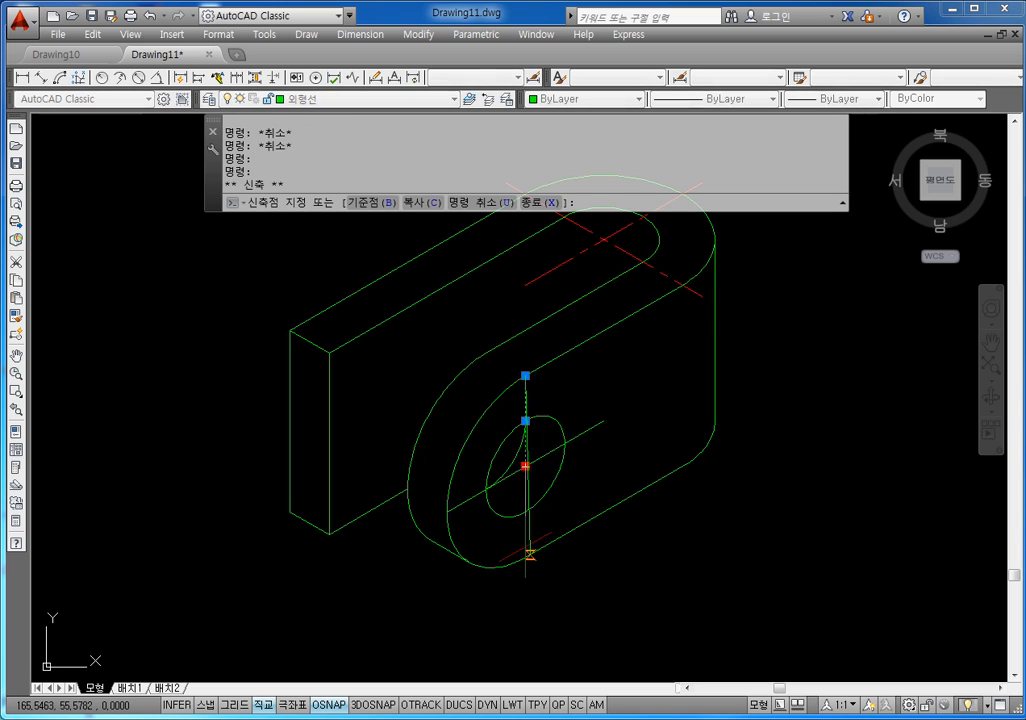
type("20")
key("Return")
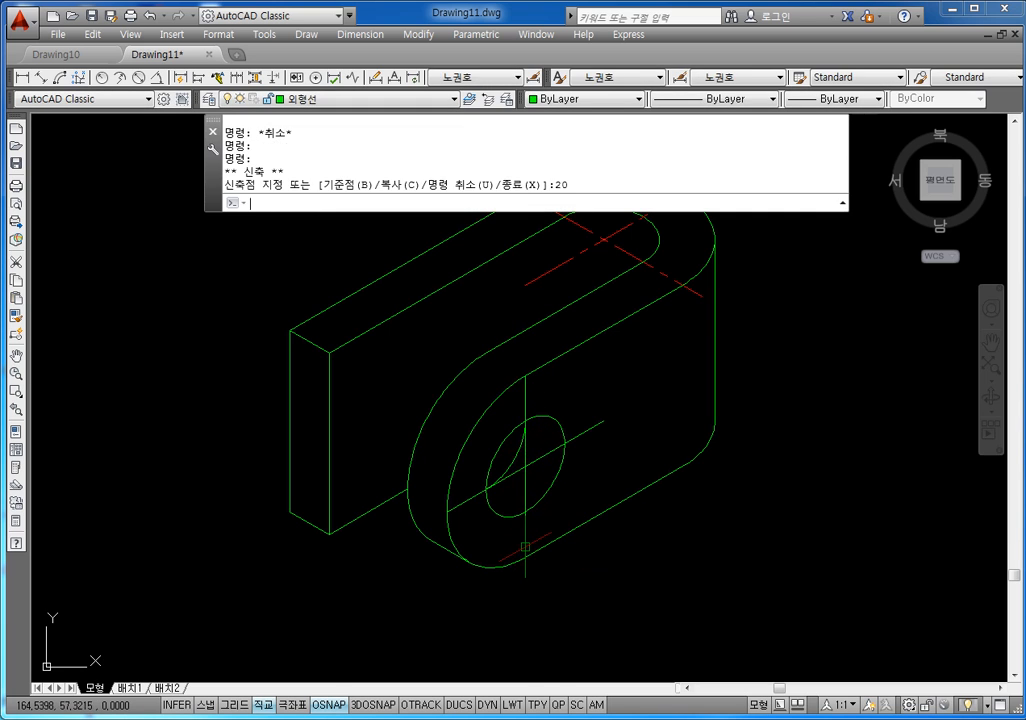
key("Escape")
key("Escape")
Step: Move the two crossing lines through the front hole to the 중심선 layer
scroll(527, 462, "up", 4)
left_click(530, 460)
left_click(540, 457)
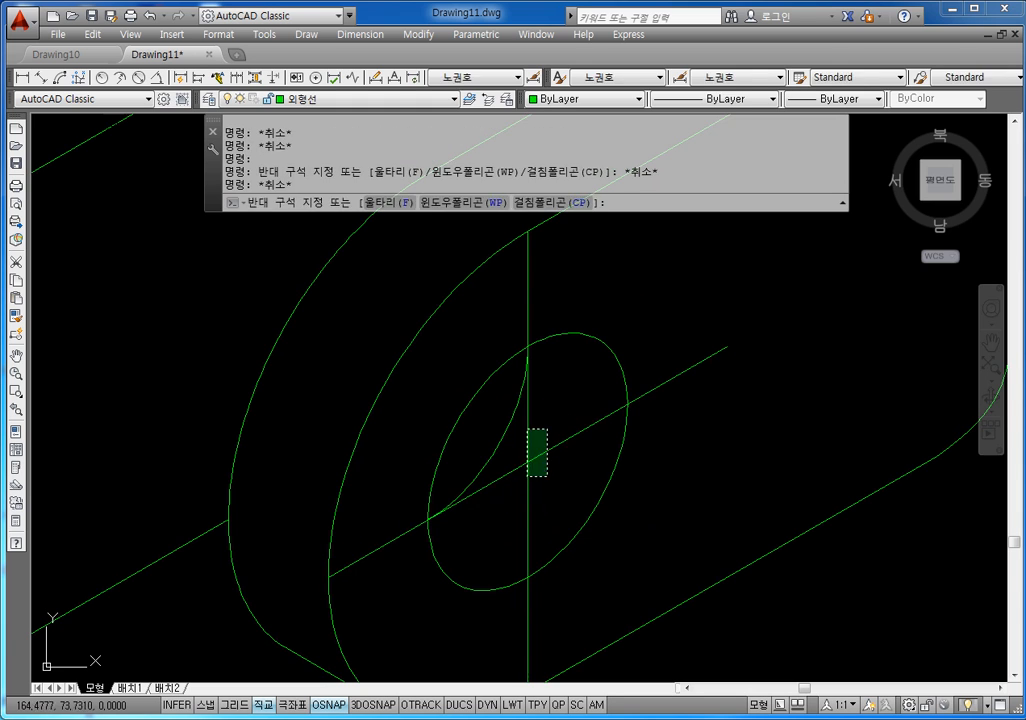
left_click(520, 430)
left_click(330, 99)
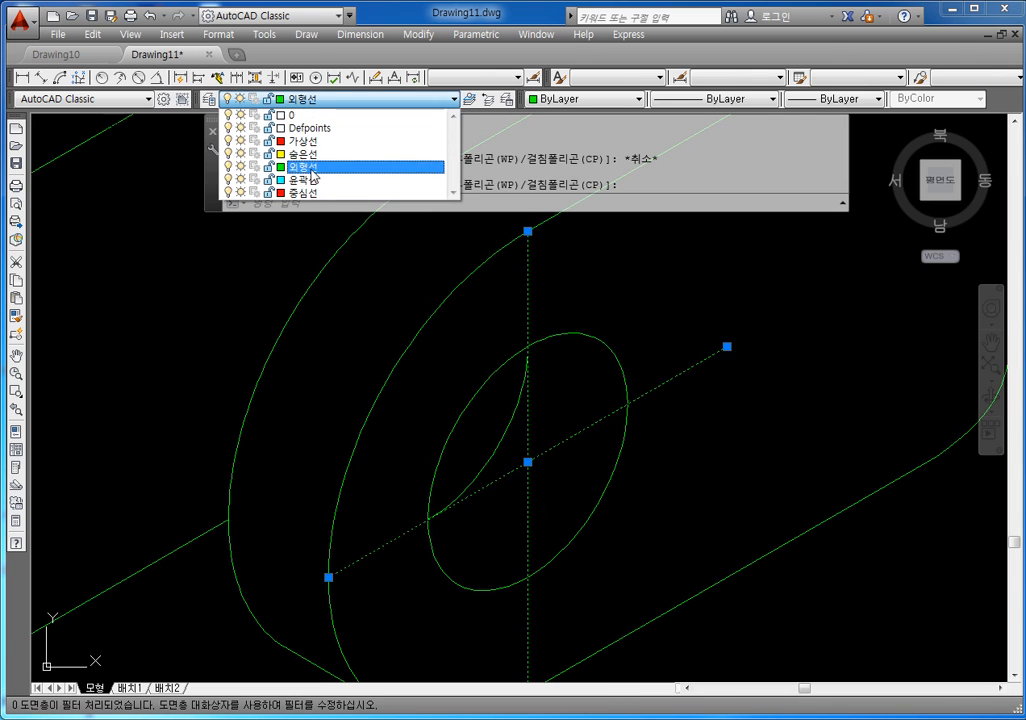
left_click(316, 197)
key("Escape")
key("Escape")
scroll(582, 320, "down", 2)
middle_click_drag(724, 364, 694, 387)
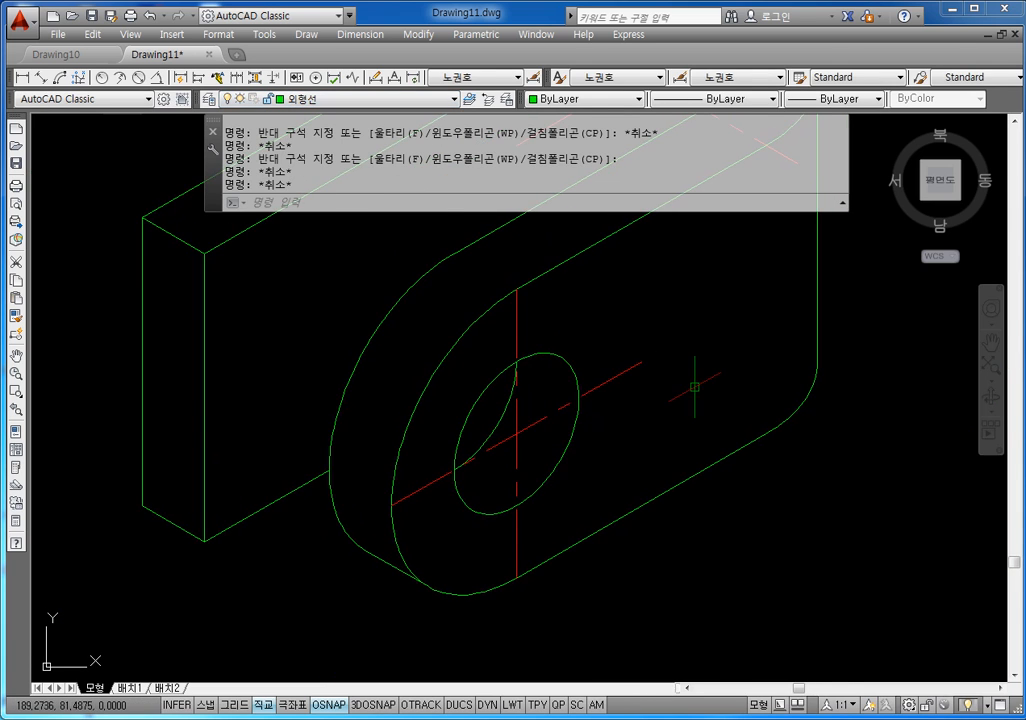
Step: Lengthen both ends of the hole's vertical centre line and the front end of its slanted centre line by 5 mm each
type("len")
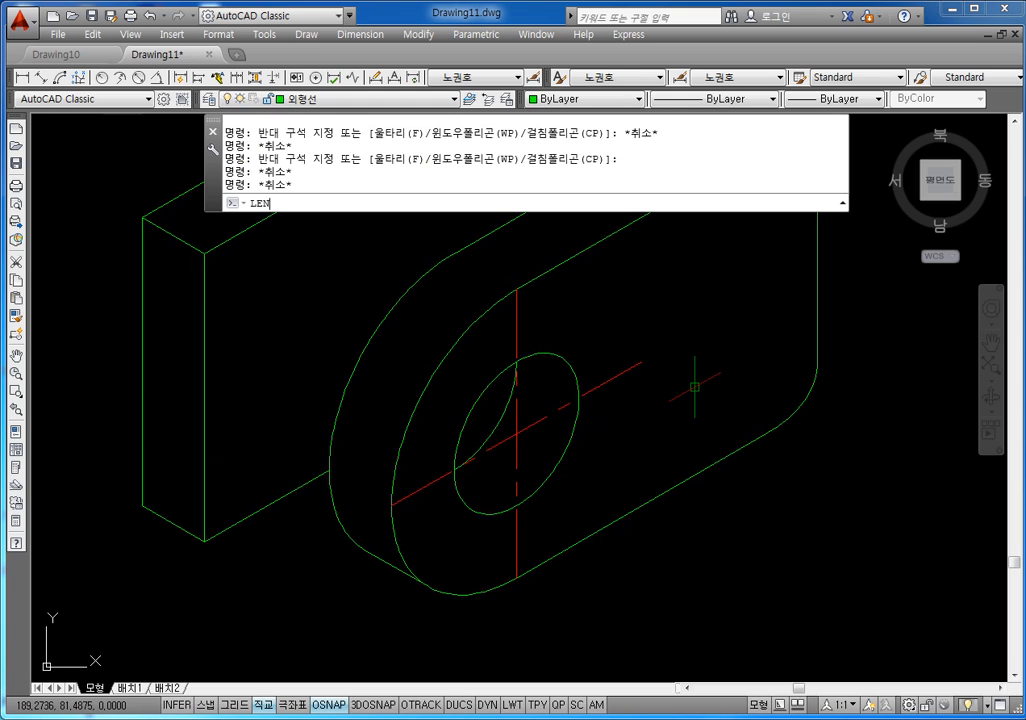
key("Return")
type("de")
key("Return")
type("5")
key("Return")
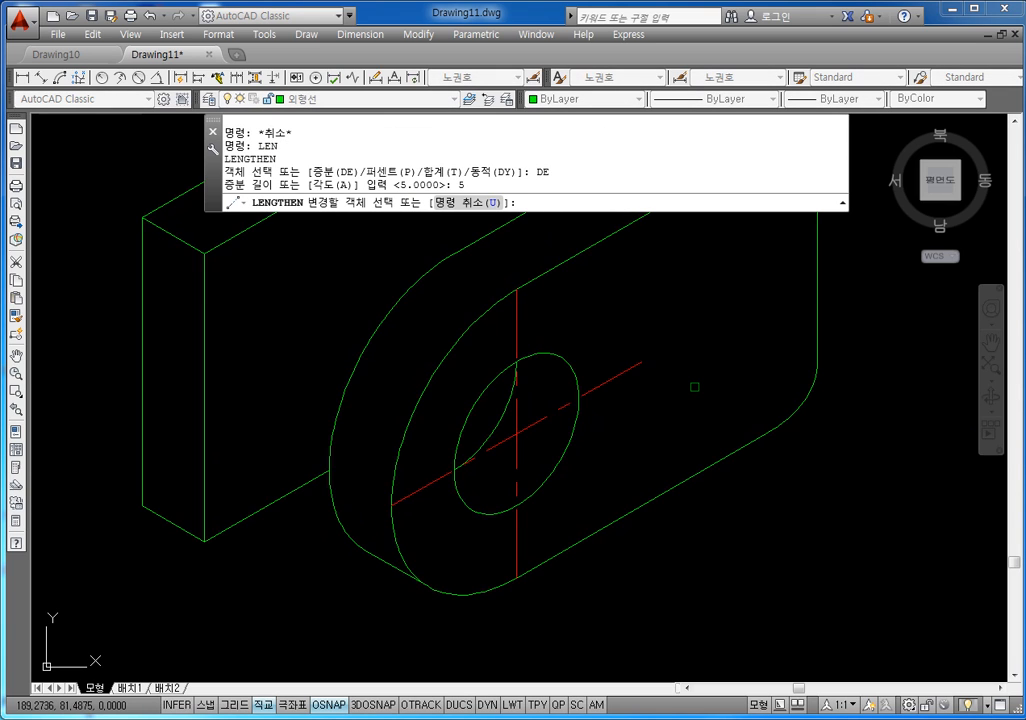
left_click(516, 308)
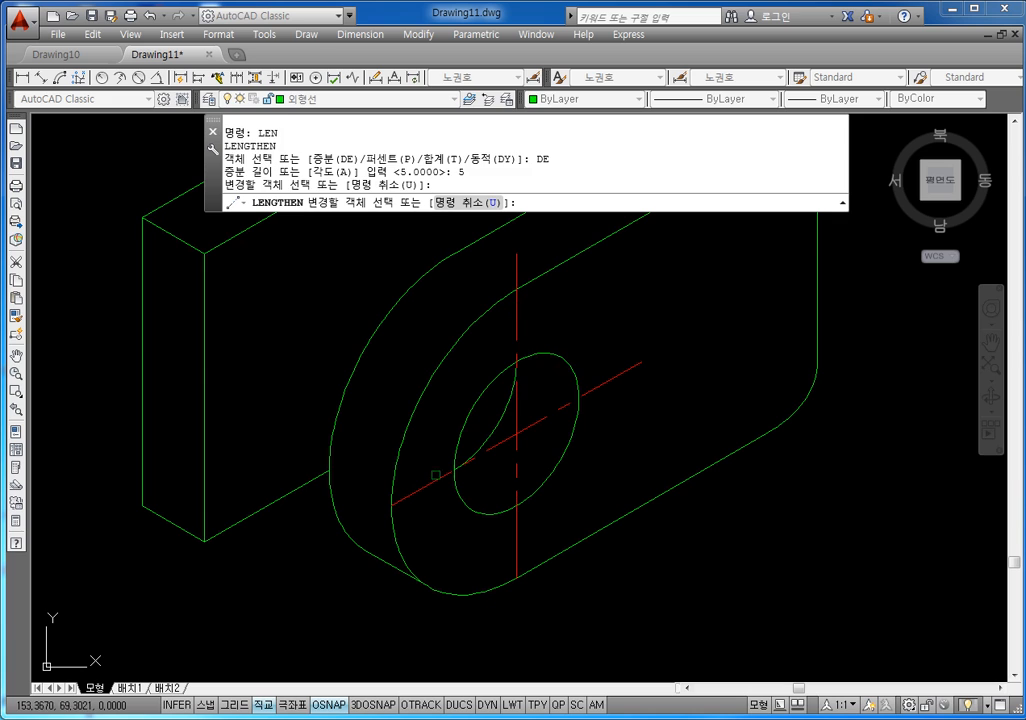
left_click(419, 491)
left_click(514, 551)
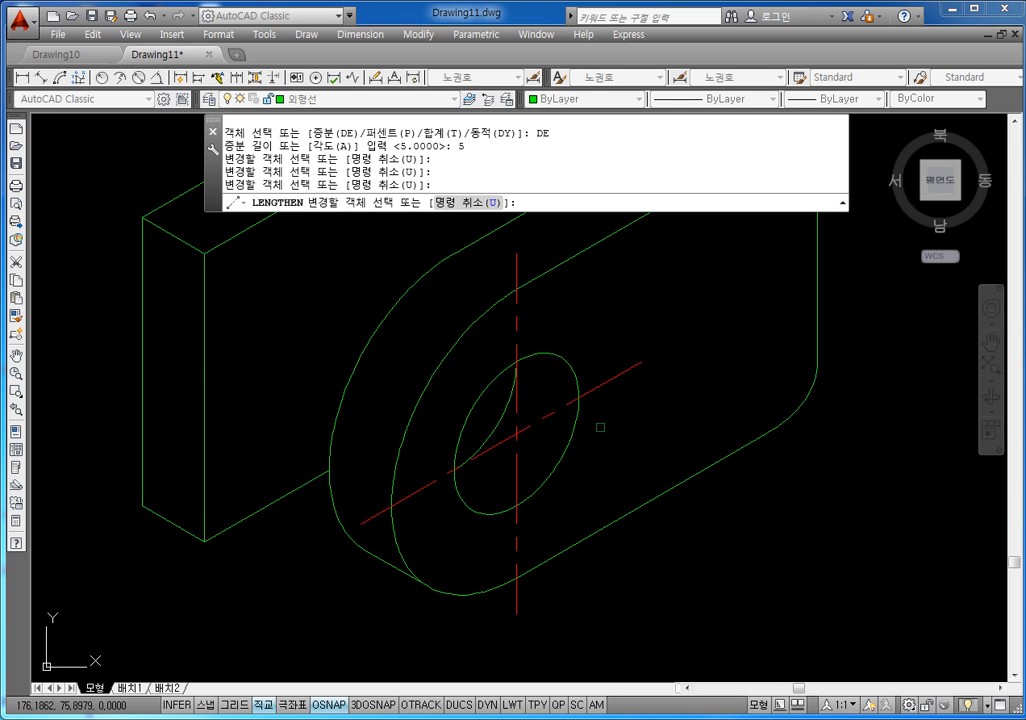
scroll(600, 427, "down", 7)
key("Escape")
scroll(595, 400, "up", 5)
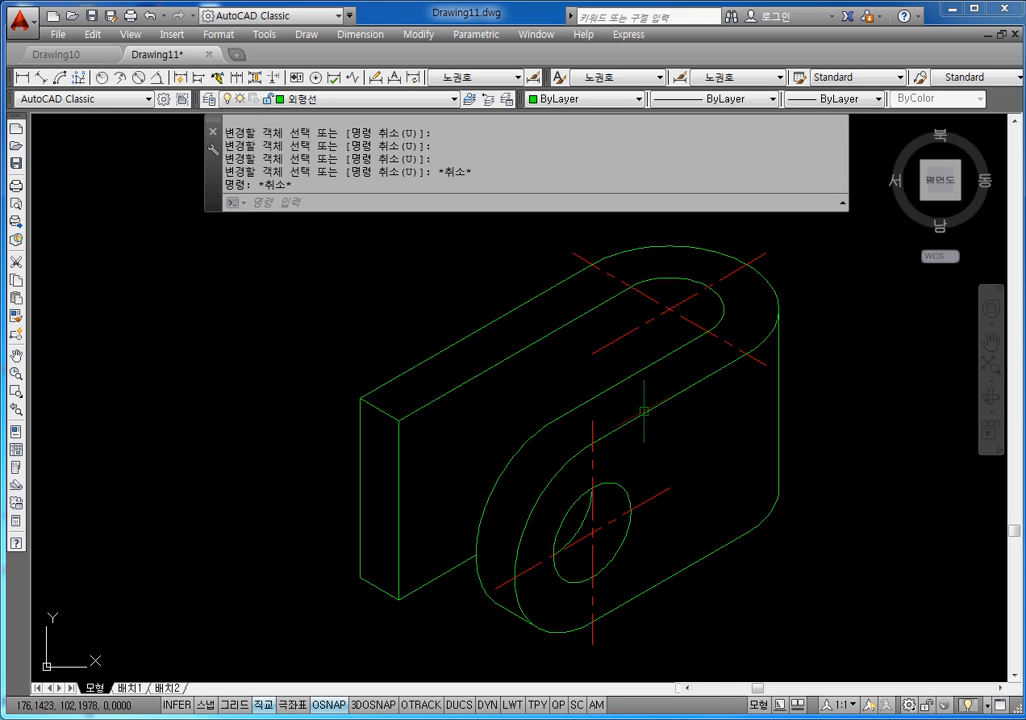
scroll(620, 400, "down", 4)
scroll(642, 400, "up", 2)
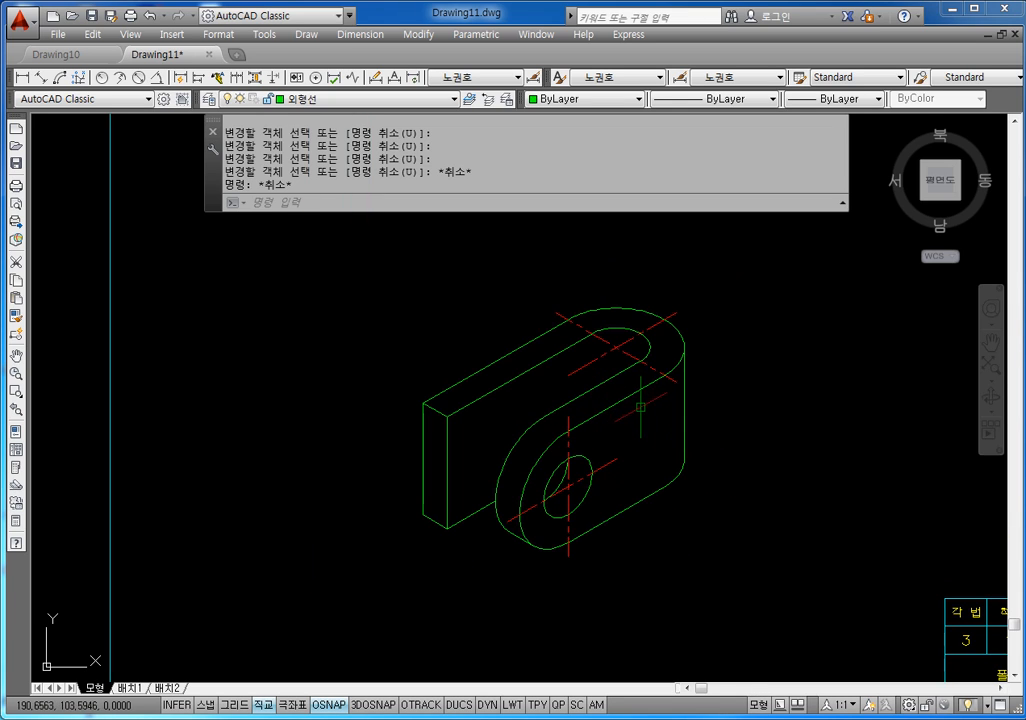